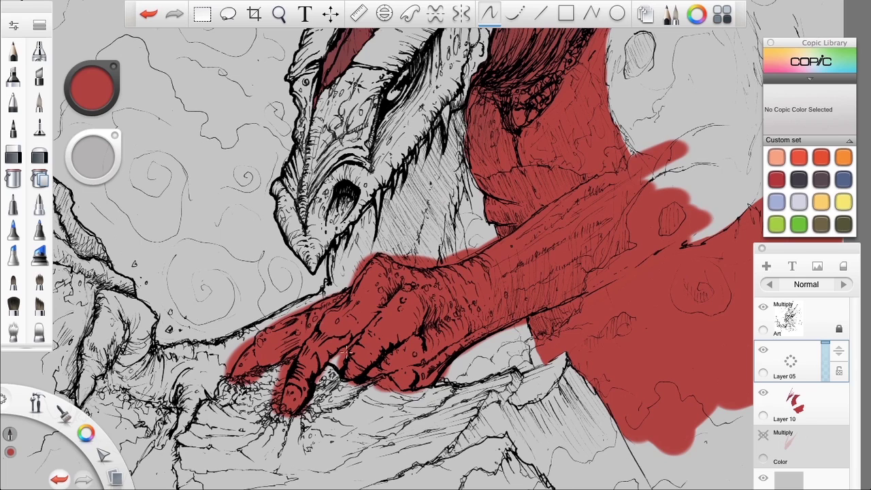
# Paint the dragon's outstretched hand and the clawed fingers flat red on Layer 05
pyautogui.moveTo(346, 350)
pyautogui.mouseDown()
pyautogui.moveTo(174, 370)
pyautogui.moveTo(170, 408)
pyautogui.moveTo(127, 373)
pyautogui.moveTo(201, 348)
pyautogui.mouseUp()
pyautogui.press('space')
pyautogui.moveTo(128, 344); pyautogui.dragTo(347, 288)
pyautogui.moveTo(330, 300)
pyautogui.mouseDown()
pyautogui.moveTo(321, 259)
pyautogui.moveTo(340, 245)
pyautogui.moveTo(305, 314)
pyautogui.moveTo(311, 337)
pyautogui.mouseUp()
pyautogui.press('space')
pyautogui.moveTo(286, 224); pyautogui.dragTo(347, 328)
pyautogui.moveTo(320, 288)
pyautogui.mouseDown()
pyautogui.moveTo(280, 310)
pyautogui.moveTo(377, 317)
pyautogui.moveTo(299, 198)
pyautogui.mouseUp()
pyautogui.press('space')
pyautogui.moveTo(524, 341)
pyautogui.mouseDown()
pyautogui.moveTo(481, 310)
pyautogui.moveTo(462, 344)
pyautogui.mouseUp()
pyautogui.moveTo(302, 345)
pyautogui.mouseDown()
pyautogui.moveTo(302, 335)
pyautogui.moveTo(376, 314)
pyautogui.moveTo(417, 273)
pyautogui.moveTo(422, 252)
pyautogui.mouseUp()
pyautogui.press('space')
# Paint the throat below the jaw and the adjoining forearm area flat red on Layer 05
pyautogui.moveTo(526, 221); pyautogui.dragTo(325, 340)
pyautogui.moveTo(390, 216)
pyautogui.mouseDown()
pyautogui.moveTo(447, 151)
pyautogui.moveTo(538, 244)
pyautogui.mouseUp()
pyautogui.moveTo(457, 167); pyautogui.dragTo(528, 256)
pyautogui.moveTo(572, 342); pyautogui.dragTo(550, 373)
pyautogui.moveTo(422, 182)
pyautogui.mouseDown()
pyautogui.moveTo(464, 197)
pyautogui.moveTo(478, 242)
pyautogui.moveTo(516, 290)
pyautogui.moveTo(531, 378)
pyautogui.mouseUp()
pyautogui.moveTo(374, 235)
pyautogui.mouseDown()
pyautogui.moveTo(398, 333)
pyautogui.moveTo(408, 204)
pyautogui.moveTo(483, 273)
pyautogui.moveTo(514, 343)
pyautogui.moveTo(422, 289)
pyautogui.moveTo(428, 367)
pyautogui.moveTo(476, 395)
pyautogui.moveTo(483, 425)
pyautogui.mouseUp()
# Examine the red base fill across the whole dragon and up close around the head and hand
pyautogui.press('space')
pyautogui.moveTo(381, 388); pyautogui.dragTo(614, 160)
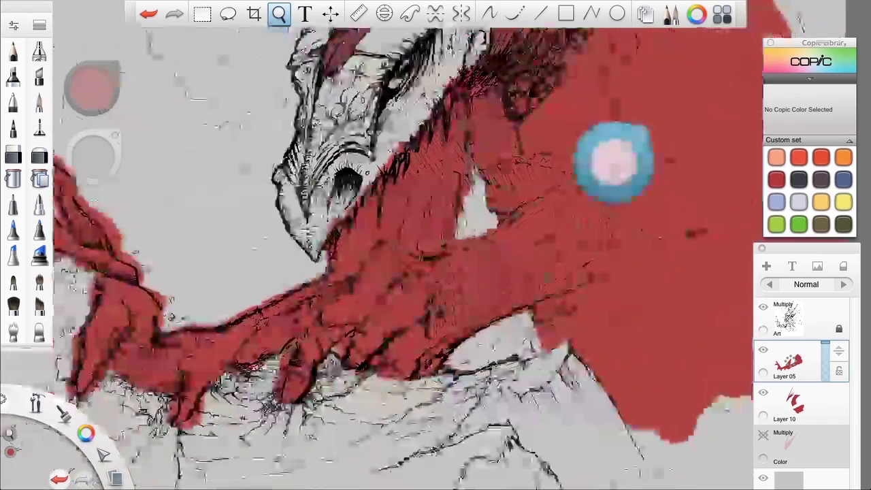
pyautogui.press('space')
pyautogui.moveTo(605, 369); pyautogui.dragTo(364, 236)
pyautogui.moveTo(387, 276)
pyautogui.mouseDown()
pyautogui.moveTo(408, 334)
pyautogui.moveTo(503, 319)
pyautogui.moveTo(442, 374)
pyautogui.moveTo(551, 270)
pyautogui.moveTo(588, 140)
pyautogui.mouseUp()
pyautogui.press('space')
pyautogui.moveTo(500, 216); pyautogui.dragTo(509, 311)
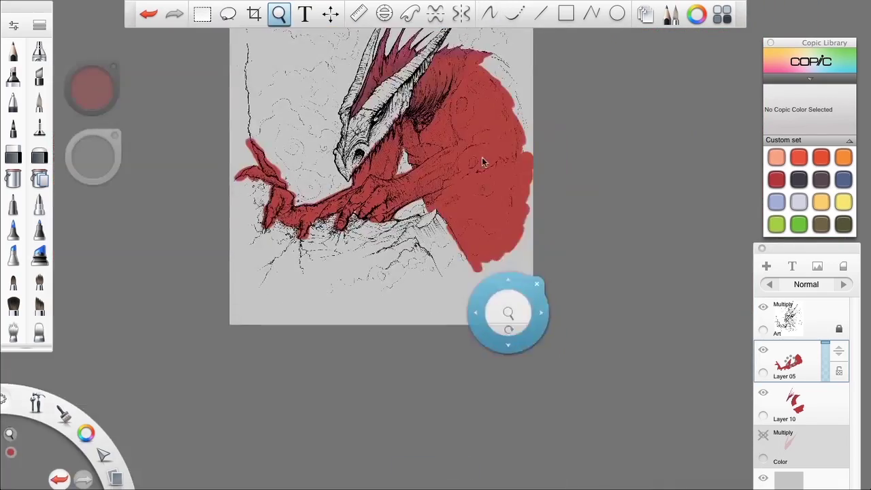
pyautogui.moveTo(489, 185)
pyautogui.mouseDown()
pyautogui.moveTo(651, 150)
pyautogui.moveTo(672, 323)
pyautogui.mouseUp()
pyautogui.scroll(-10, 670, 322)
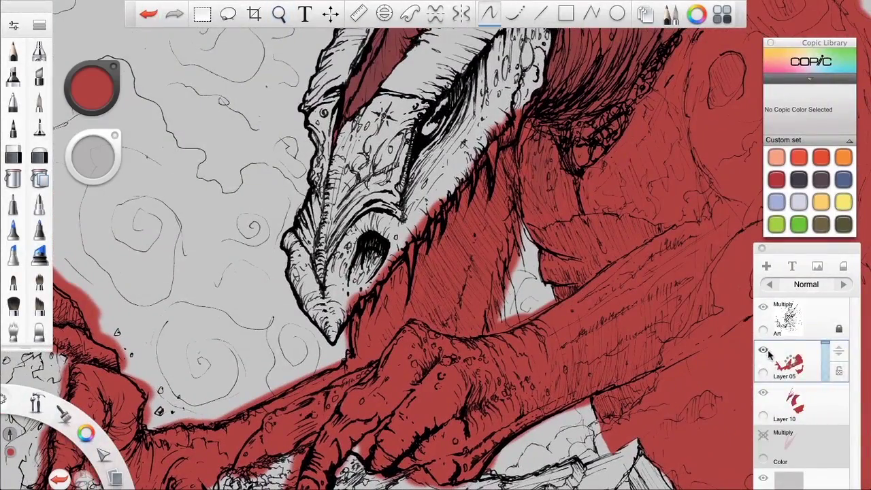
# Move Layer 05 beneath the Color layer and make the Color layer visible
pyautogui.moveTo(769, 350); pyautogui.dragTo(775, 445)
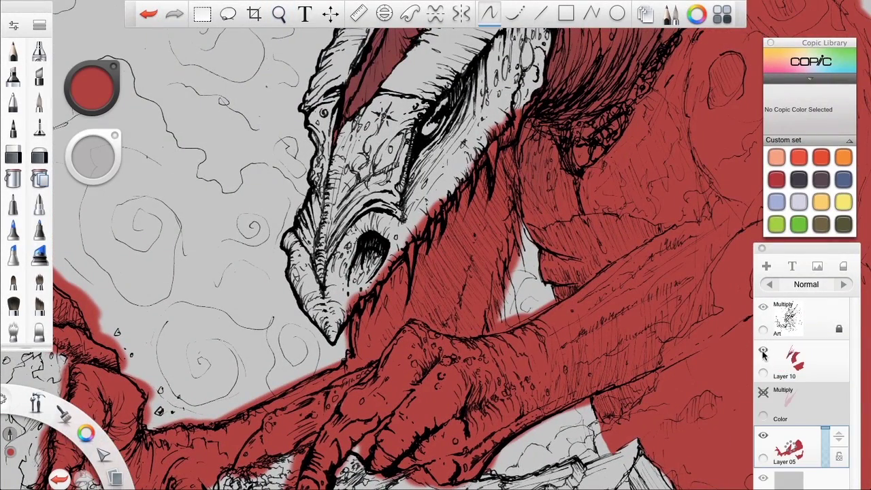
pyautogui.click(762, 350)
pyautogui.click(763, 350)
pyautogui.click(762, 392)
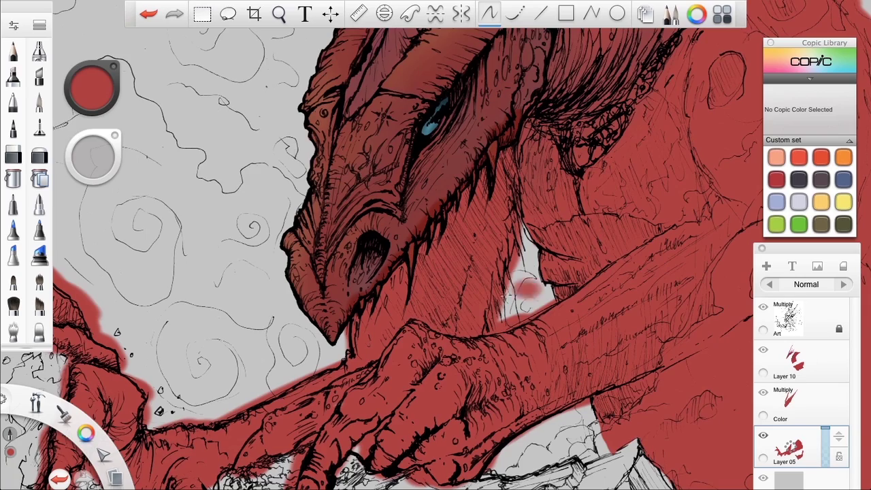
pyautogui.moveTo(505, 296); pyautogui.dragTo(536, 289)
# Set the Color layer's blending mode to Normal
pyautogui.press('space')
pyautogui.moveTo(558, 371); pyautogui.dragTo(549, 295)
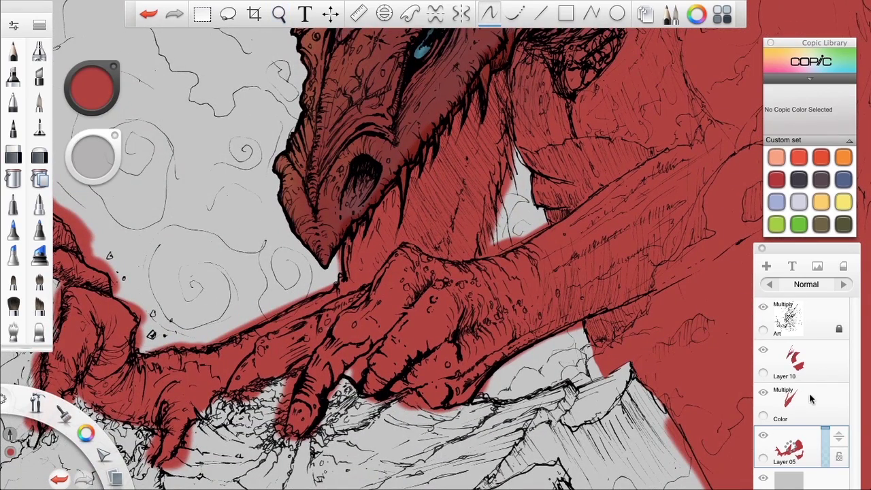
pyautogui.click(779, 368)
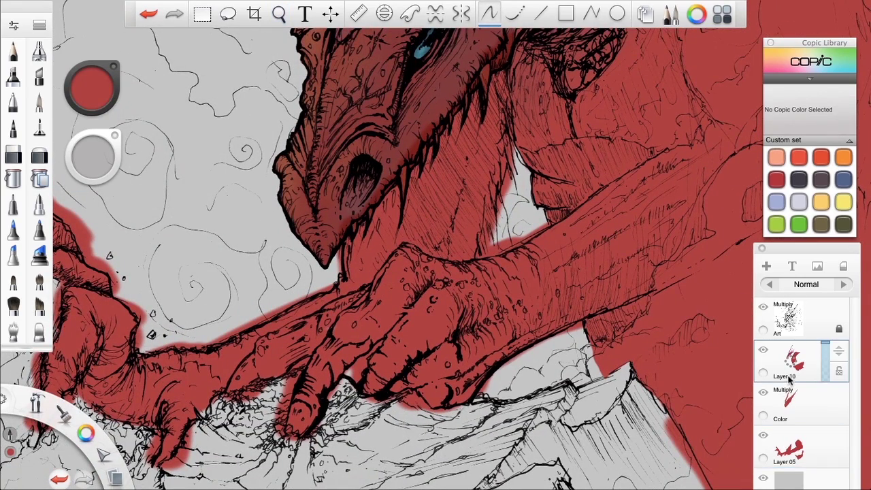
pyautogui.click(811, 386)
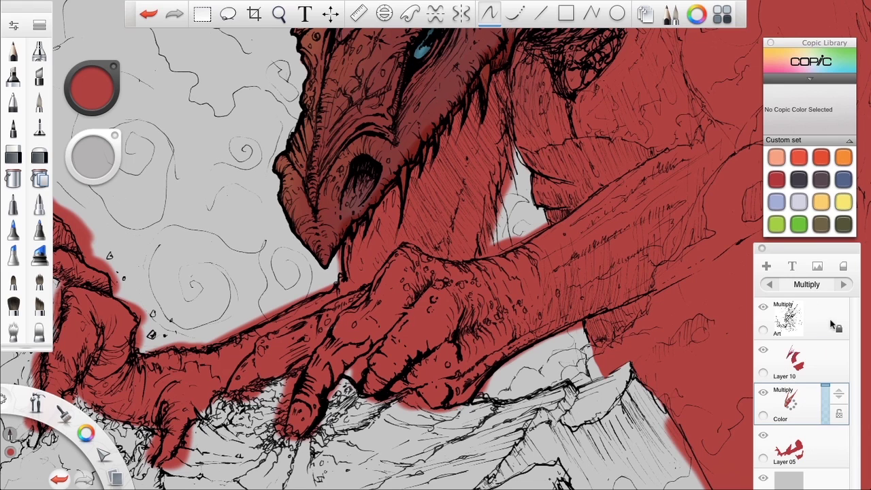
pyautogui.click(770, 285)
pyautogui.click(770, 285)
pyautogui.click(843, 285)
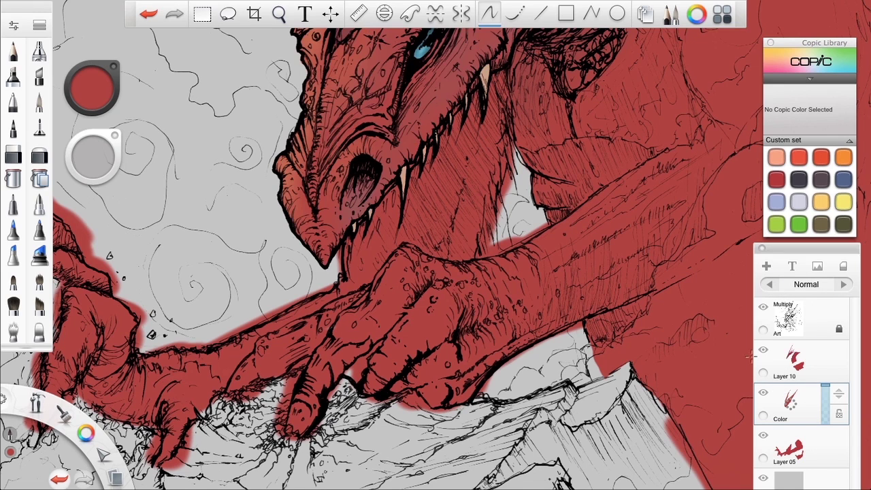
# Erase the red on Layer 05 that spills into the gap between the neck and the forearm
pyautogui.click(802, 440)
pyautogui.press('e')
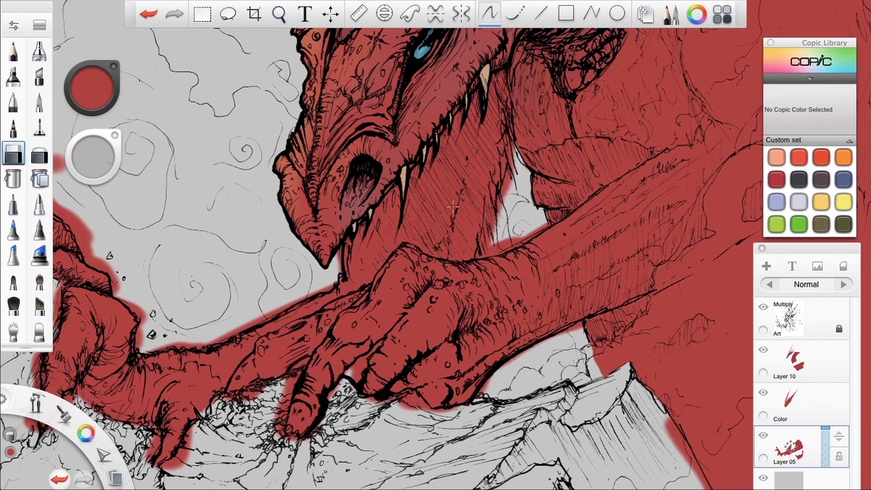
pyautogui.press('Tab')
pyautogui.scroll(5, 522, 219)
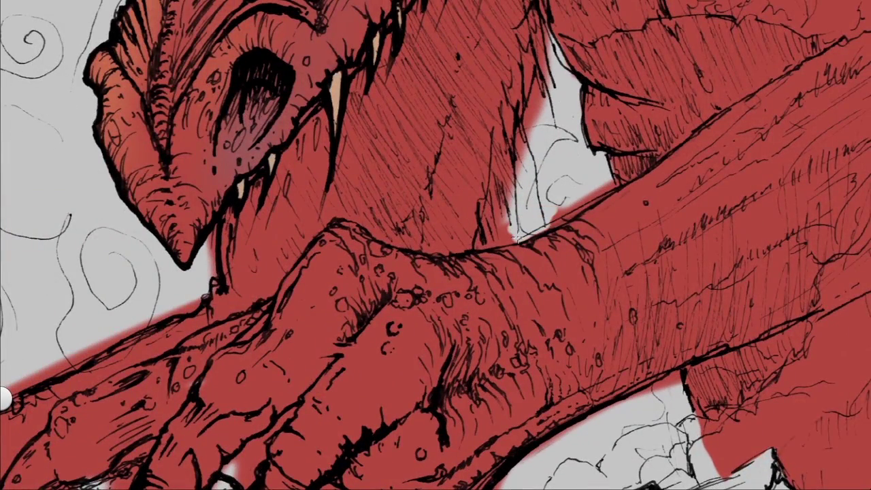
pyautogui.moveTo(481, 238)
pyautogui.mouseDown()
pyautogui.moveTo(503, 216)
pyautogui.moveTo(507, 150)
pyautogui.moveTo(539, 103)
pyautogui.moveTo(539, 61)
pyautogui.moveTo(569, 93)
pyautogui.mouseUp()
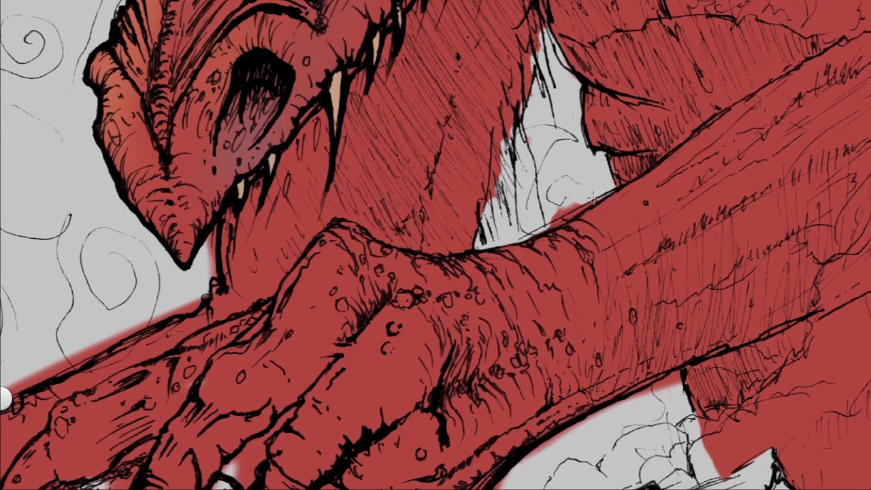
pyautogui.moveTo(591, 198)
pyautogui.mouseDown()
pyautogui.moveTo(558, 219)
pyautogui.moveTo(571, 215)
pyautogui.mouseUp()
# Erase the red spill along the underside of the forearm and beneath the knuckles
pyautogui.press('space')
pyautogui.moveTo(605, 324); pyautogui.dragTo(528, 159)
pyautogui.moveTo(598, 210); pyautogui.dragTo(569, 228)
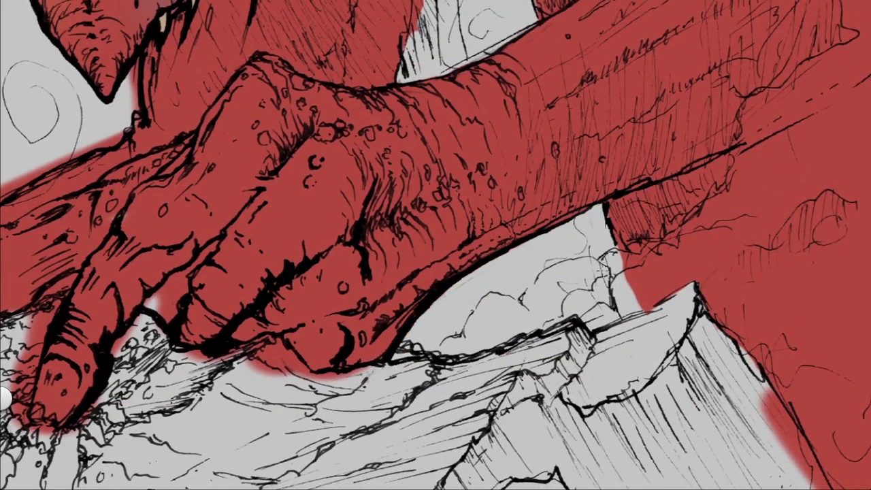
pyautogui.press('space')
pyautogui.moveTo(261, 363)
pyautogui.mouseDown()
pyautogui.moveTo(465, 278)
pyautogui.moveTo(511, 291)
pyautogui.mouseUp()
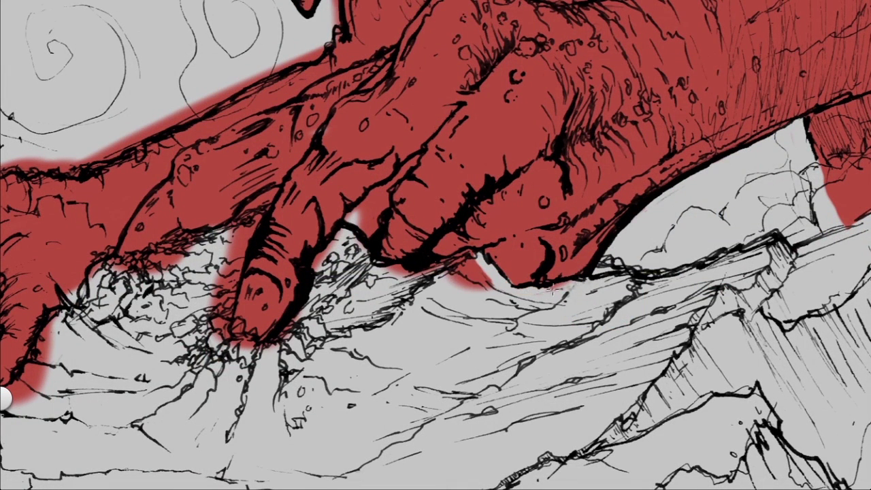
pyautogui.moveTo(470, 259)
pyautogui.mouseDown()
pyautogui.moveTo(405, 278)
pyautogui.moveTo(399, 268)
pyautogui.moveTo(415, 289)
pyautogui.moveTo(477, 269)
pyautogui.mouseUp()
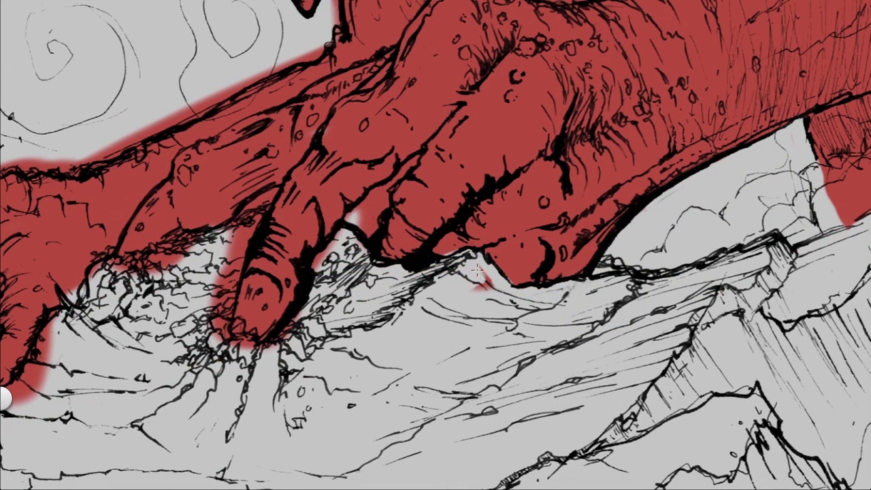
pyautogui.press('Tab')
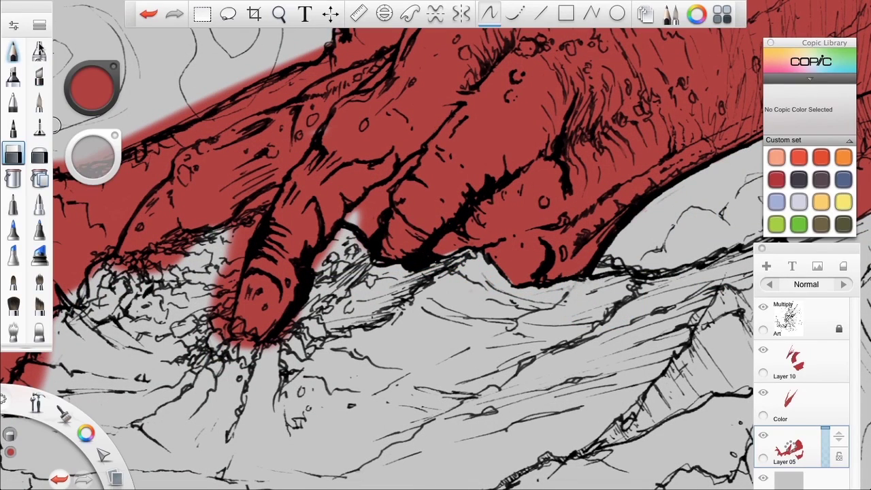
pyautogui.click(39, 26)
pyautogui.click(334, 154)
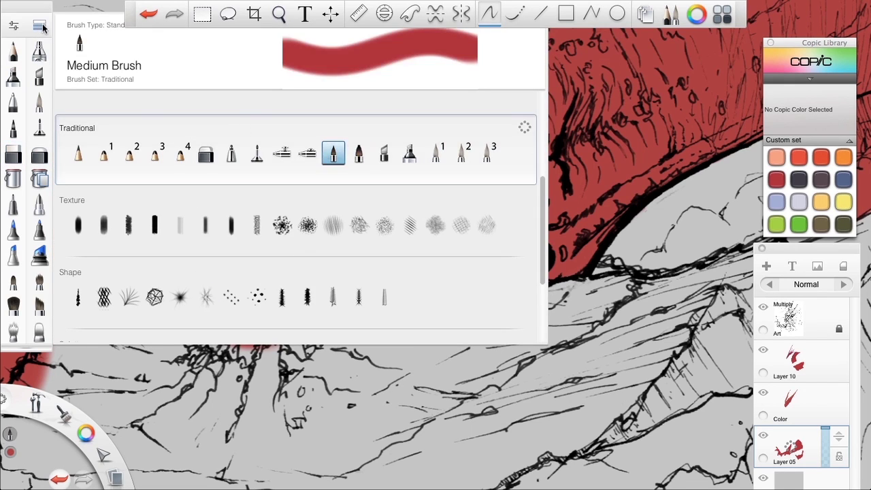
pyautogui.click(41, 26)
# Erase the red spill around the finger that digs into the rubble
pyautogui.moveTo(358, 208); pyautogui.dragTo(347, 237)
pyautogui.click(13, 154)
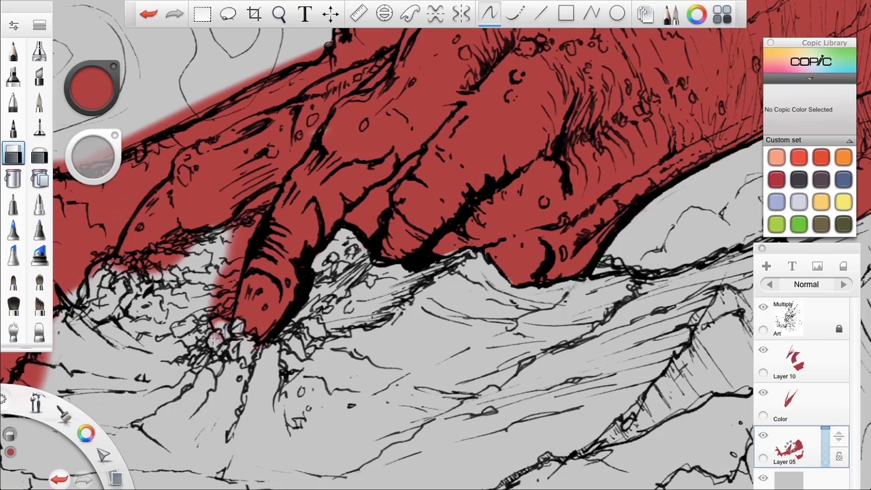
pyautogui.moveTo(213, 339)
pyautogui.mouseDown()
pyautogui.moveTo(214, 268)
pyautogui.moveTo(226, 239)
pyautogui.mouseUp()
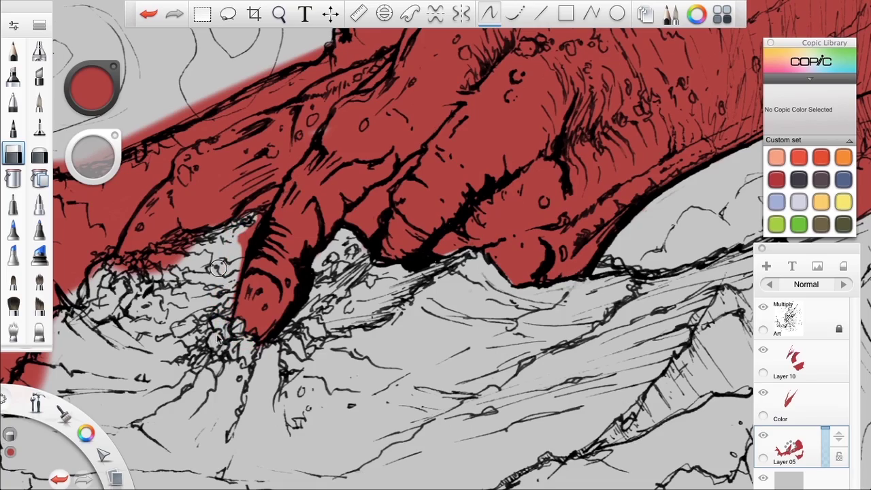
pyautogui.press('space')
pyautogui.moveTo(225, 306); pyautogui.dragTo(419, 279)
pyautogui.moveTo(437, 209); pyautogui.dragTo(452, 188)
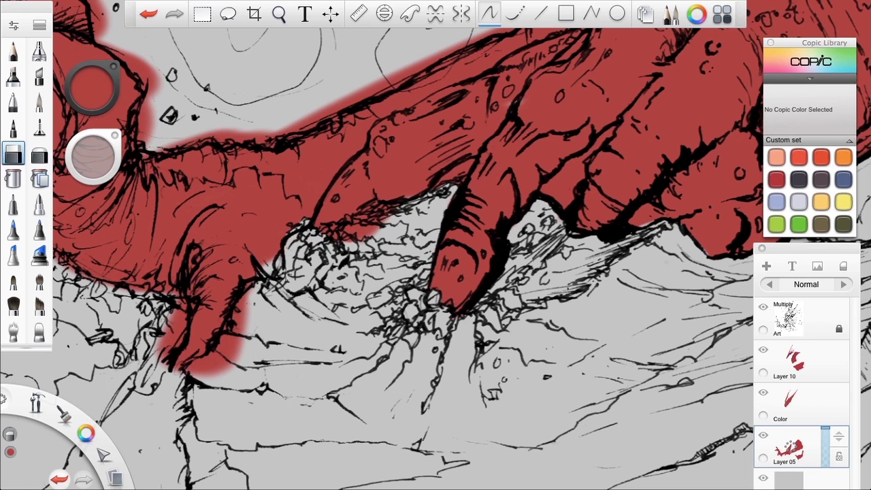
# Fill the missing red with a brush along the hand's edge beside the rubble, right of the next claw
pyautogui.click(14, 51)
pyautogui.click(38, 204)
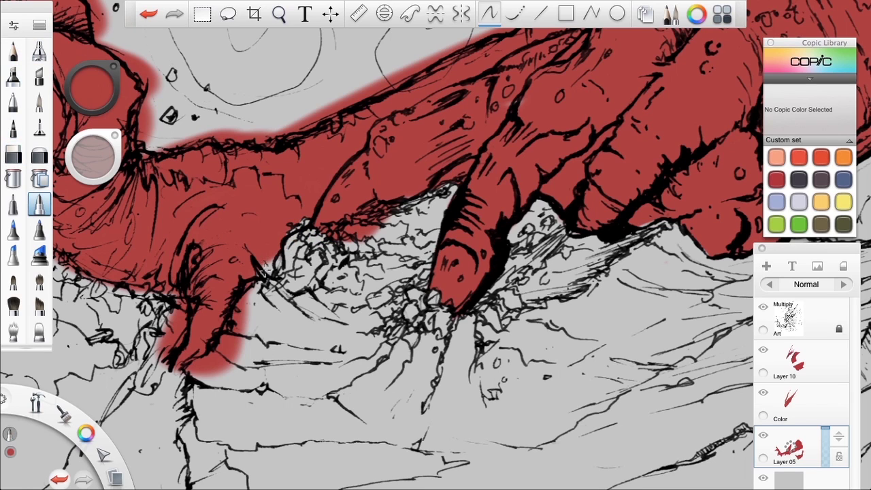
pyautogui.click(13, 281)
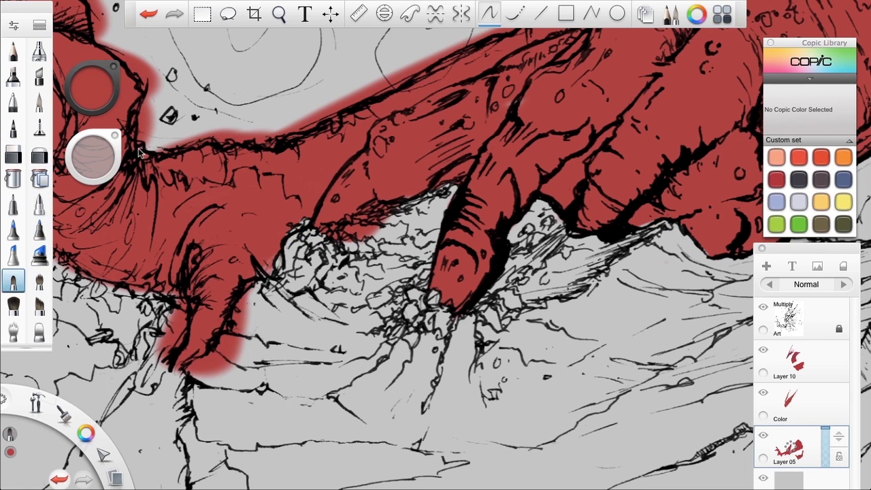
# Erase the red spill on both sides of the downward claw left of the rubble
pyautogui.press('e')
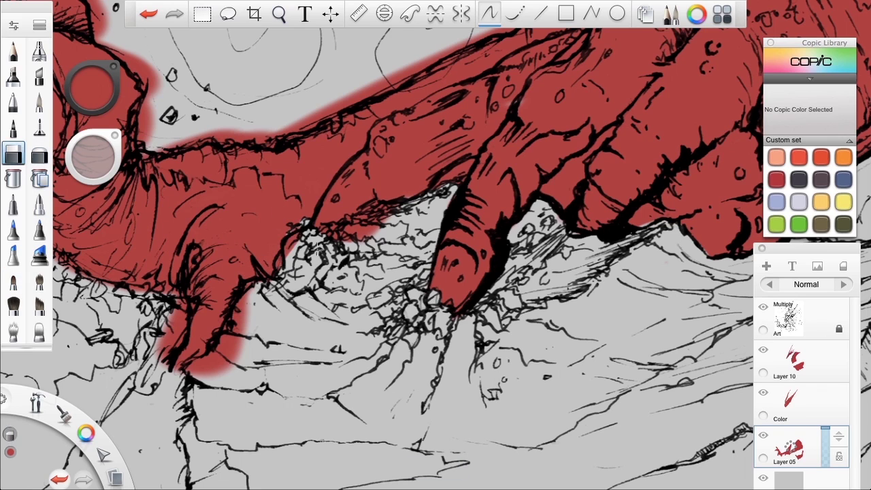
pyautogui.moveTo(246, 294); pyautogui.dragTo(240, 323)
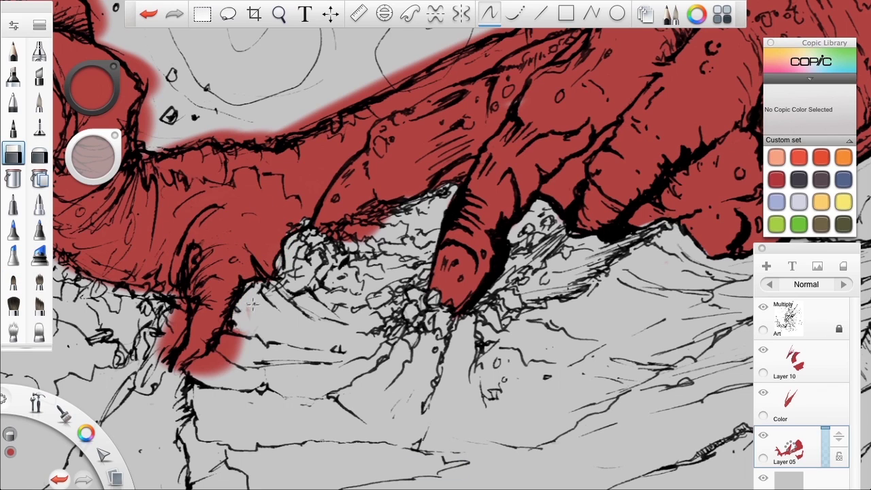
pyautogui.moveTo(212, 366); pyautogui.dragTo(207, 373)
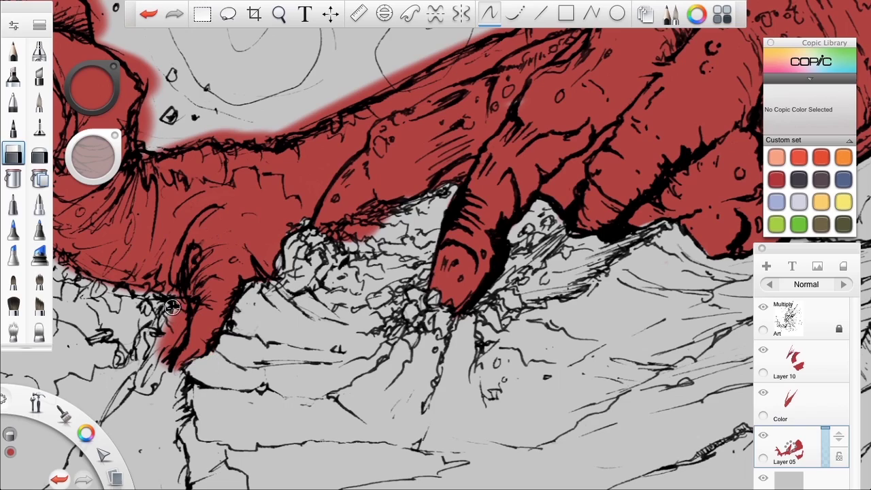
pyautogui.moveTo(174, 319); pyautogui.dragTo(163, 364)
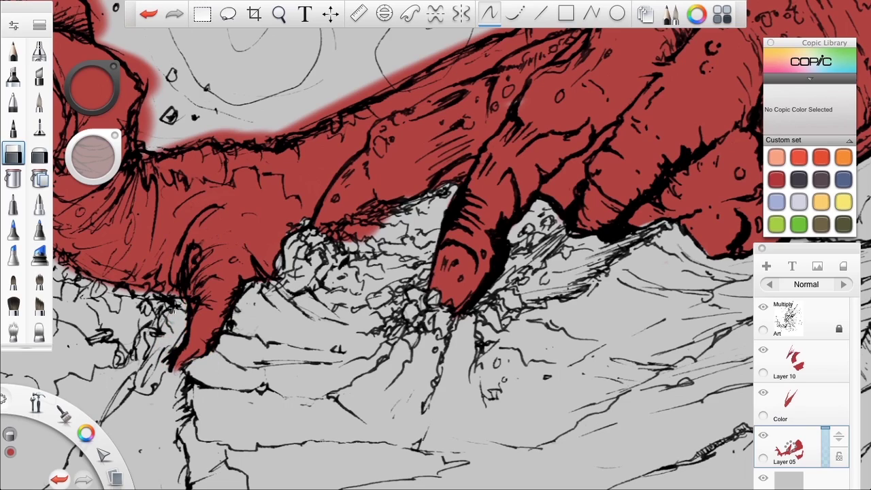
# Erase the red spill around the leftmost downward claw and along the outer edge of its finger
pyautogui.press('space')
pyautogui.moveTo(175, 306); pyautogui.dragTo(453, 274)
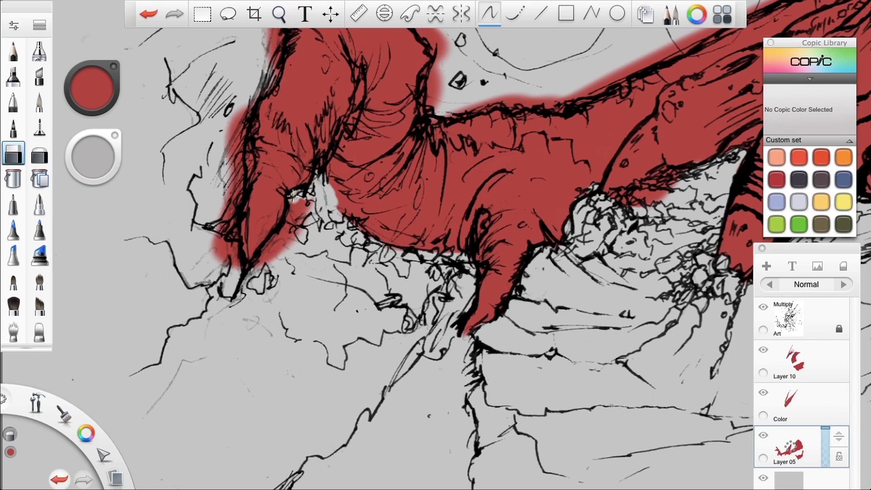
pyautogui.moveTo(292, 197); pyautogui.dragTo(294, 242)
pyautogui.moveTo(213, 246)
pyautogui.mouseDown()
pyautogui.moveTo(206, 216)
pyautogui.moveTo(221, 262)
pyautogui.moveTo(234, 262)
pyautogui.moveTo(226, 148)
pyautogui.moveTo(243, 118)
pyautogui.mouseUp()
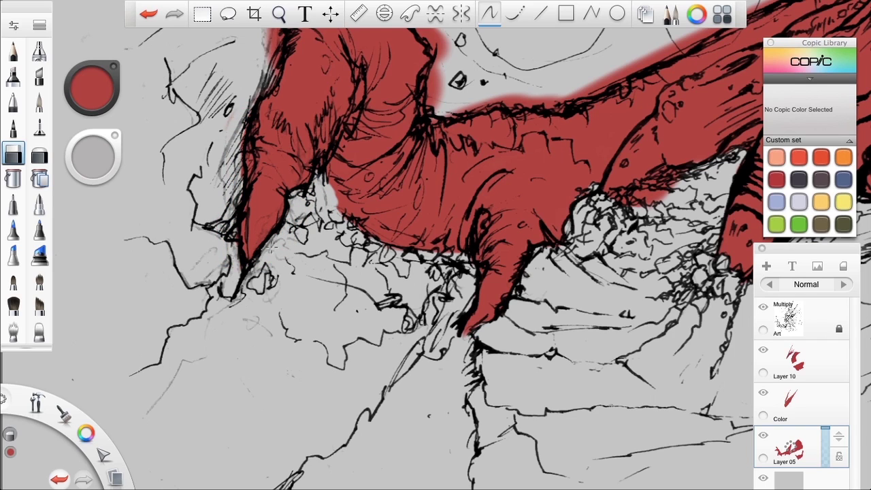
# Erase the red spill beside the leftmost finger and along the underside of the pointed digit above it
pyautogui.press('space')
pyautogui.moveTo(267, 246); pyautogui.dragTo(381, 317)
pyautogui.press('space')
pyautogui.moveTo(362, 256); pyautogui.dragTo(355, 318)
pyautogui.moveTo(385, 139)
pyautogui.mouseDown()
pyautogui.moveTo(391, 121)
pyautogui.moveTo(387, 182)
pyautogui.mouseUp()
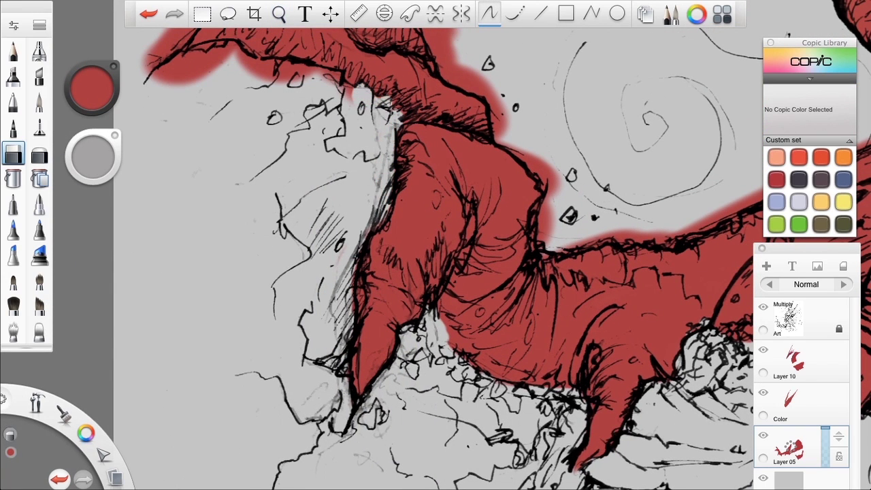
pyautogui.moveTo(321, 80)
pyautogui.mouseDown()
pyautogui.moveTo(287, 89)
pyautogui.moveTo(272, 77)
pyautogui.moveTo(286, 66)
pyautogui.moveTo(315, 75)
pyautogui.moveTo(255, 71)
pyautogui.moveTo(480, 308)
pyautogui.moveTo(311, 241)
pyautogui.moveTo(332, 264)
pyautogui.moveTo(298, 274)
pyautogui.moveTo(305, 247)
pyautogui.moveTo(278, 248)
pyautogui.moveTo(206, 289)
pyautogui.moveTo(247, 288)
pyautogui.moveTo(235, 244)
pyautogui.moveTo(271, 198)
pyautogui.moveTo(230, 262)
pyautogui.moveTo(190, 276)
pyautogui.moveTo(258, 192)
pyautogui.moveTo(358, 151)
pyautogui.moveTo(397, 157)
pyautogui.moveTo(434, 185)
pyautogui.moveTo(381, 109)
pyautogui.moveTo(408, 121)
pyautogui.moveTo(366, 68)
pyautogui.mouseUp()
# Erase the red spill around the two pointed digits at the far left, up to their tips
pyautogui.press('space')
pyautogui.press('space')
pyautogui.moveTo(361, 145); pyautogui.dragTo(438, 285)
pyautogui.moveTo(402, 64)
pyautogui.mouseDown()
pyautogui.moveTo(398, 83)
pyautogui.moveTo(382, 81)
pyautogui.mouseUp()
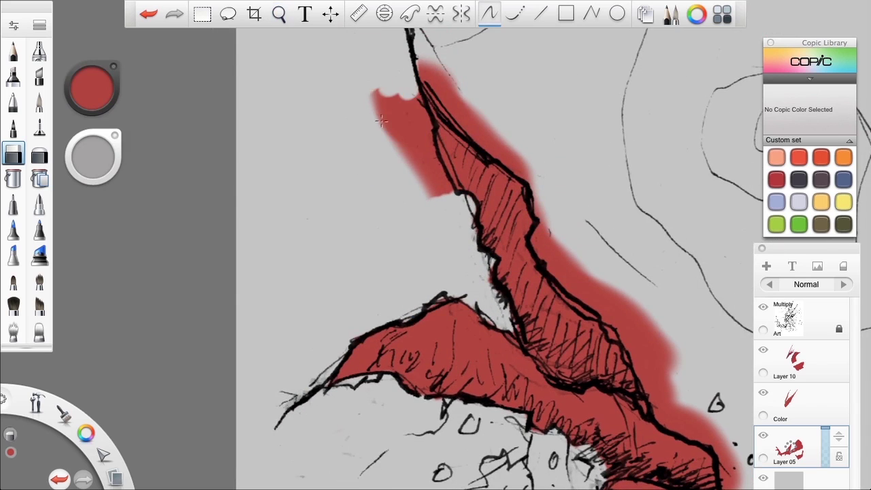
pyautogui.moveTo(381, 121)
pyautogui.mouseDown()
pyautogui.moveTo(423, 126)
pyautogui.moveTo(429, 187)
pyautogui.moveTo(402, 188)
pyautogui.moveTo(433, 85)
pyautogui.moveTo(560, 188)
pyautogui.moveTo(488, 115)
pyautogui.moveTo(538, 246)
pyautogui.mouseUp()
pyautogui.moveTo(565, 280)
pyautogui.mouseDown()
pyautogui.moveTo(586, 274)
pyautogui.moveTo(657, 338)
pyautogui.moveTo(667, 373)
pyautogui.mouseUp()
# Erase the red spill outside the knuckles where the pointed digits join the hand
pyautogui.press('space')
pyautogui.moveTo(641, 286)
pyautogui.mouseDown()
pyautogui.moveTo(388, 149)
pyautogui.moveTo(393, 169)
pyautogui.moveTo(442, 213)
pyautogui.moveTo(461, 262)
pyautogui.moveTo(495, 300)
pyautogui.mouseUp()
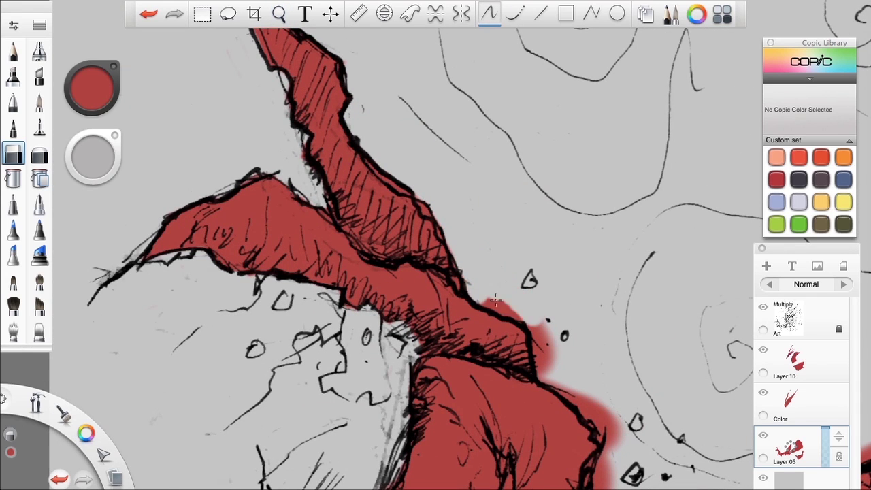
pyautogui.moveTo(544, 327)
pyautogui.mouseDown()
pyautogui.moveTo(552, 358)
pyautogui.moveTo(613, 442)
pyautogui.mouseUp()
# Erase the red spill below the knuckle and along the upper outline of the hand
pyautogui.press('space')
pyautogui.moveTo(607, 353)
pyautogui.mouseDown()
pyautogui.moveTo(529, 177)
pyautogui.moveTo(509, 96)
pyautogui.mouseUp()
pyautogui.moveTo(502, 196); pyautogui.dragTo(501, 239)
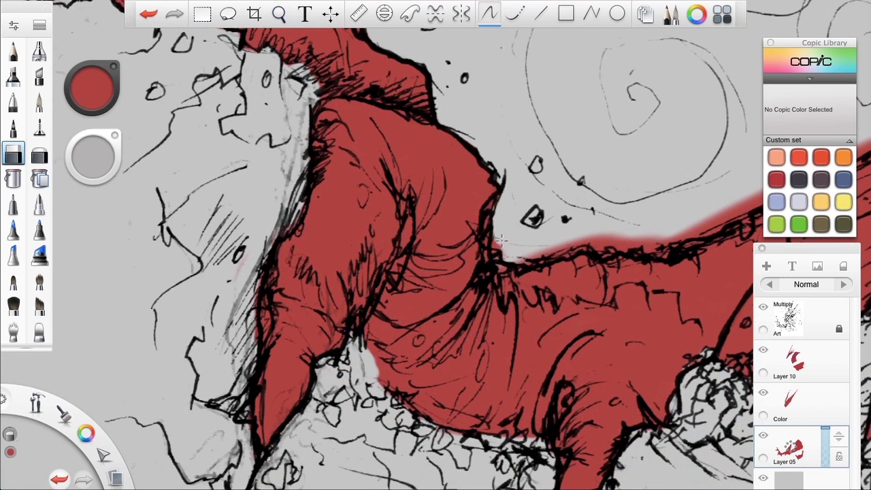
pyautogui.moveTo(561, 248); pyautogui.dragTo(599, 249)
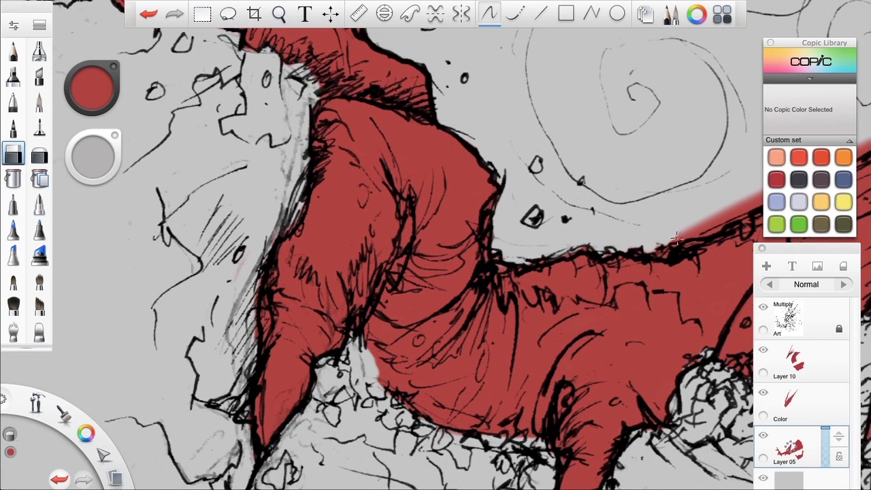
pyautogui.moveTo(677, 238); pyautogui.dragTo(691, 233)
# Paint red with a brush over the bare patch at the neck's edge below the dragon's snout
pyautogui.press('space')
pyautogui.moveTo(599, 248)
pyautogui.mouseDown()
pyautogui.moveTo(344, 299)
pyautogui.moveTo(528, 289)
pyautogui.moveTo(670, 221)
pyautogui.mouseUp()
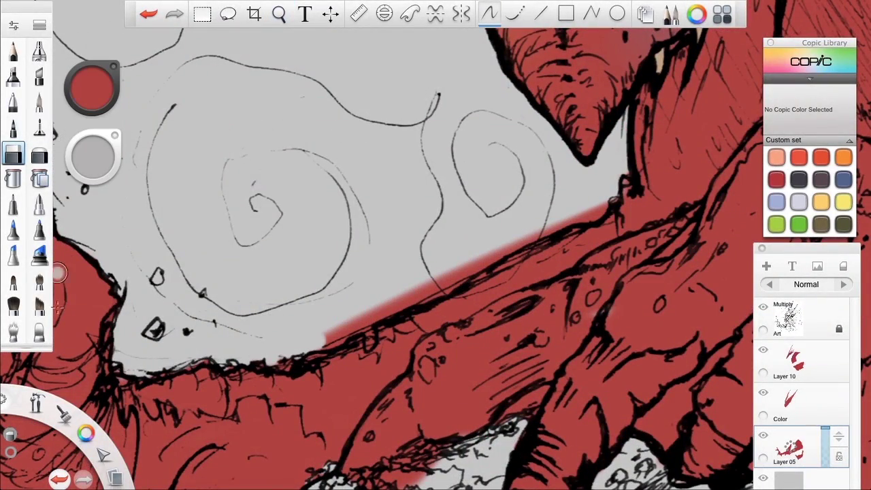
pyautogui.click(39, 281)
pyautogui.moveTo(616, 161); pyautogui.dragTo(630, 196)
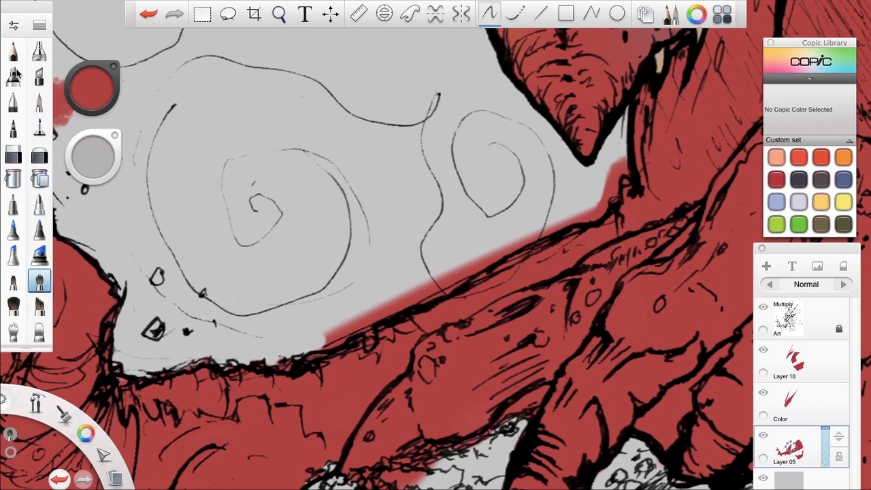
# Erase the red spill along the upper outline of the long digit below the snout, up to the neck
pyautogui.click(13, 155)
pyautogui.moveTo(474, 289)
pyautogui.mouseDown()
pyautogui.moveTo(418, 285)
pyautogui.moveTo(326, 341)
pyautogui.moveTo(365, 327)
pyautogui.mouseUp()
pyautogui.moveTo(481, 254)
pyautogui.mouseDown()
pyautogui.moveTo(570, 218)
pyautogui.moveTo(620, 169)
pyautogui.mouseUp()
# Erase the red spill over the rubble beneath the hand and around the tip of the front claw
pyautogui.moveTo(637, 470); pyautogui.dragTo(615, 217)
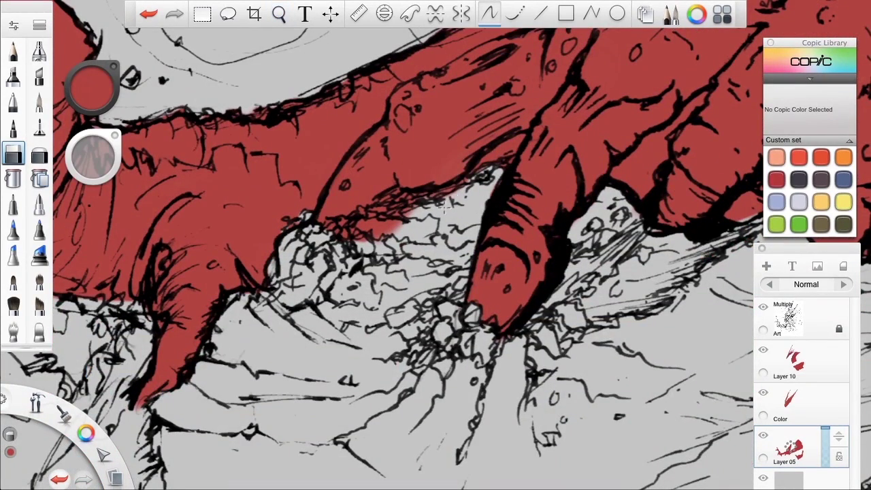
pyautogui.moveTo(442, 191); pyautogui.dragTo(498, 165)
pyautogui.moveTo(375, 206); pyautogui.dragTo(340, 233)
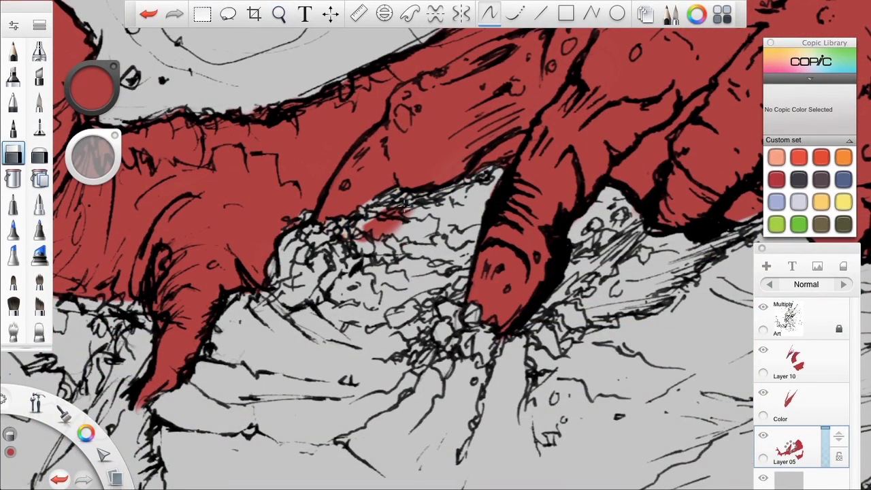
pyautogui.moveTo(405, 210); pyautogui.dragTo(364, 236)
pyautogui.moveTo(514, 306)
pyautogui.mouseDown()
pyautogui.moveTo(504, 323)
pyautogui.moveTo(530, 331)
pyautogui.moveTo(498, 363)
pyautogui.mouseUp()
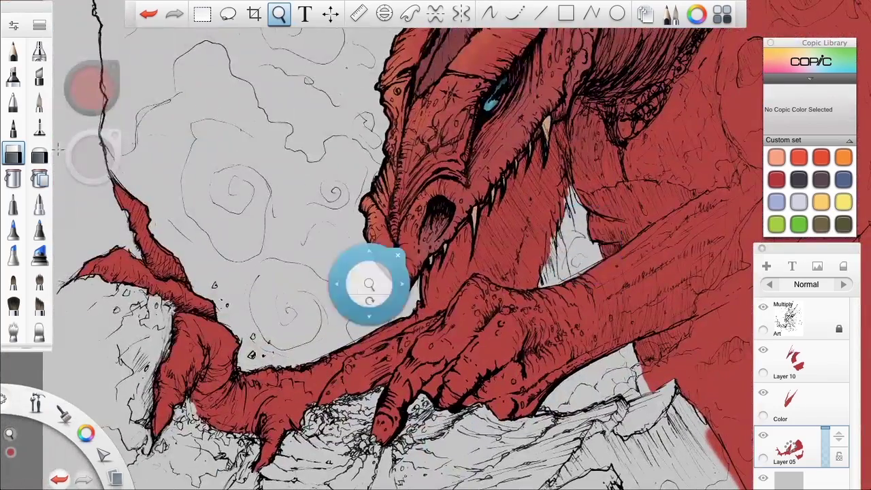
# Try the Synthetic Coarse Angular Brush 2 on the empty background beside the head, and delete the test strokes
pyautogui.click(40, 25)
pyautogui.moveTo(543, 188); pyautogui.dragTo(542, 141)
pyautogui.click(384, 185)
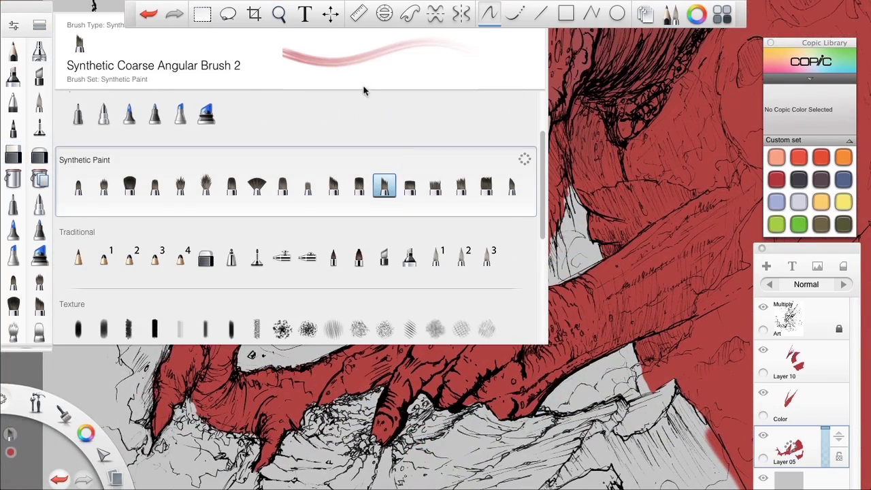
pyautogui.click(39, 26)
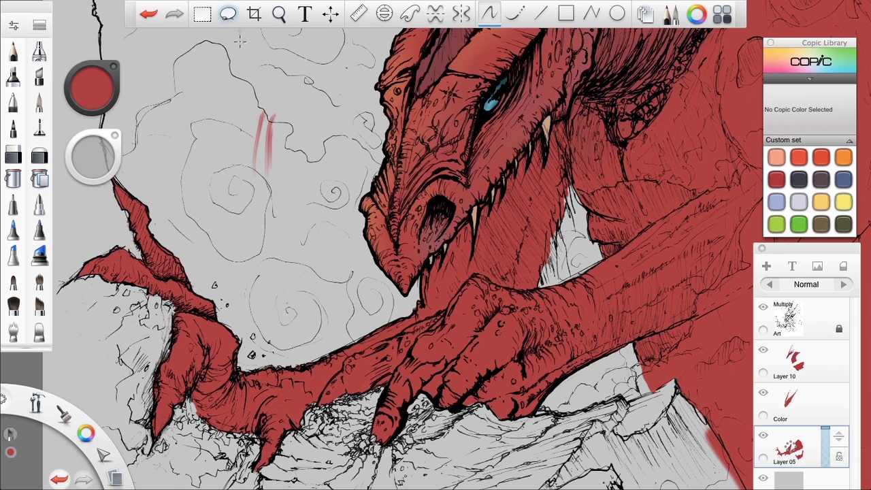
pyautogui.click(228, 15)
pyautogui.moveTo(285, 101); pyautogui.dragTo(297, 110)
pyautogui.press('Delete')
pyautogui.press('super+d')
# Try the Synthetic Flat Bristle Brush 2 at size 31.7 on the empty background beside the head
pyautogui.click(42, 27)
pyautogui.click(410, 187)
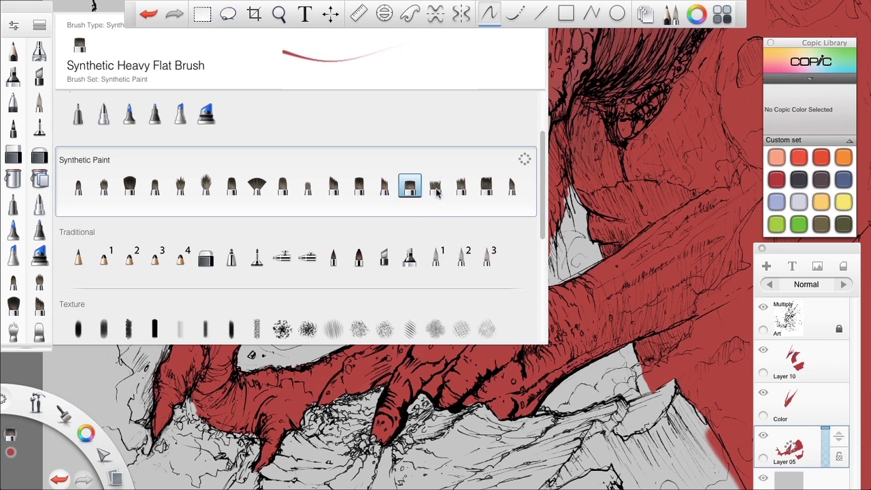
pyautogui.click(436, 185)
pyautogui.click(460, 185)
pyautogui.click(38, 26)
pyautogui.moveTo(88, 156); pyautogui.dragTo(77, 180)
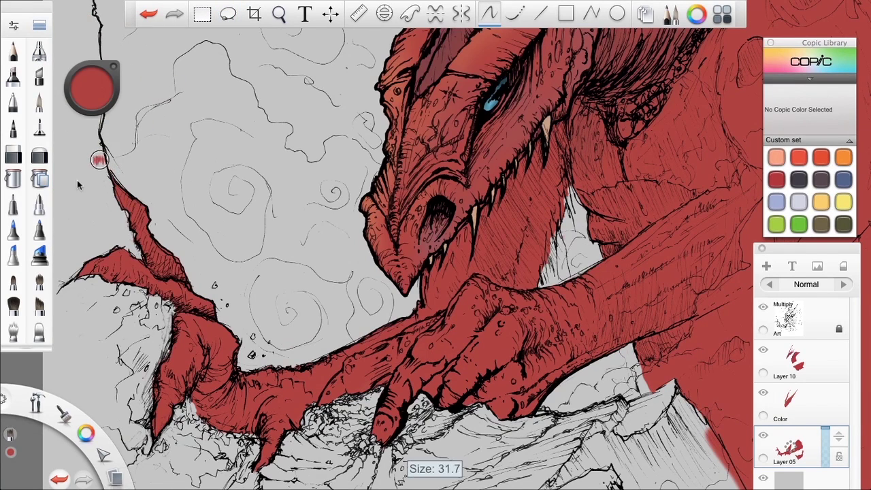
pyautogui.moveTo(252, 153)
pyautogui.mouseDown()
pyautogui.moveTo(263, 207)
pyautogui.moveTo(277, 172)
pyautogui.mouseUp()
# Try the wide flat brush following Flat Bristle Brush 2 in the Synthetic Paint set on the empty background
pyautogui.click(38, 25)
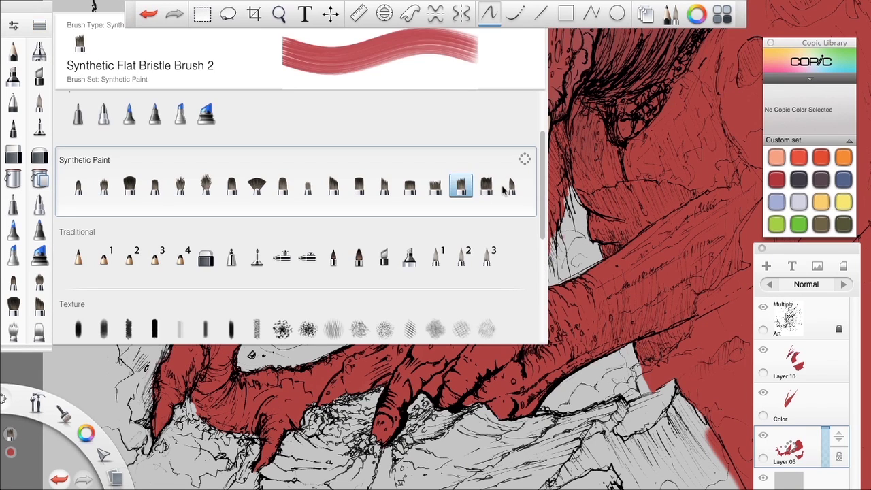
pyautogui.click(485, 185)
pyautogui.click(38, 25)
pyautogui.moveTo(276, 187); pyautogui.dragTo(307, 211)
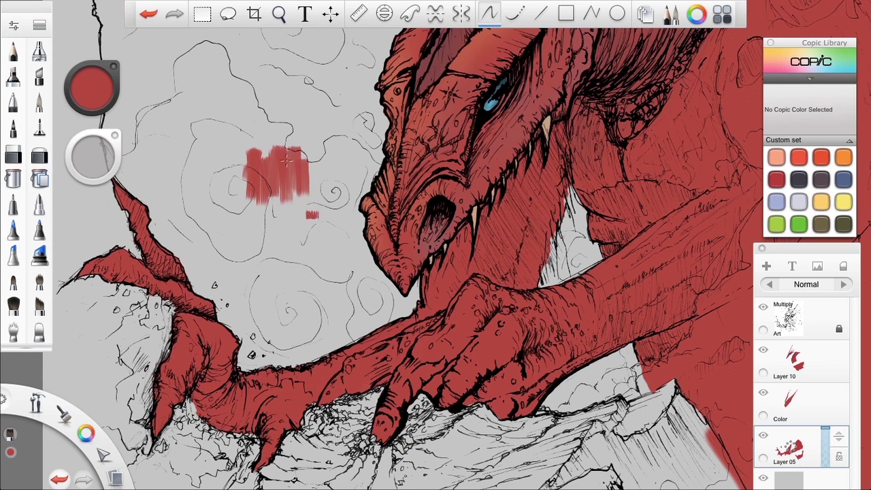
pyautogui.moveTo(252, 153); pyautogui.dragTo(234, 204)
# Choose the Synthetic Bristle Round Brush, test it on the background, and delete all test strokes beside the head
pyautogui.click(39, 25)
pyautogui.click(512, 186)
pyautogui.click(206, 185)
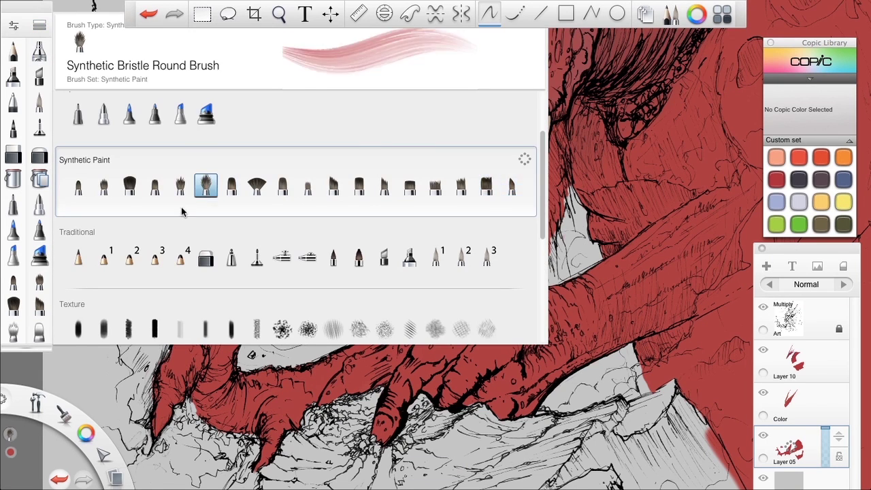
pyautogui.click(38, 25)
pyautogui.moveTo(233, 157); pyautogui.dragTo(240, 202)
pyautogui.moveTo(231, 112); pyautogui.dragTo(253, 140)
pyautogui.click(228, 13)
pyautogui.moveTo(299, 95); pyautogui.dragTo(298, 96)
pyautogui.press('Delete')
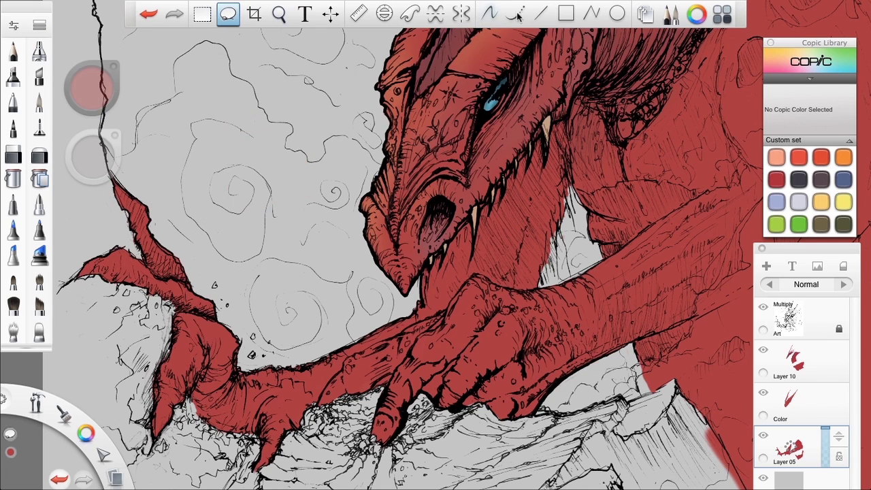
# Paint red bristle strokes along the hatched edge of the neck, bordering the gray gap above the forearm
pyautogui.click(488, 8)
pyautogui.press('space')
pyautogui.moveTo(582, 246)
pyautogui.mouseDown()
pyautogui.moveTo(538, 314)
pyautogui.moveTo(449, 312)
pyautogui.mouseUp()
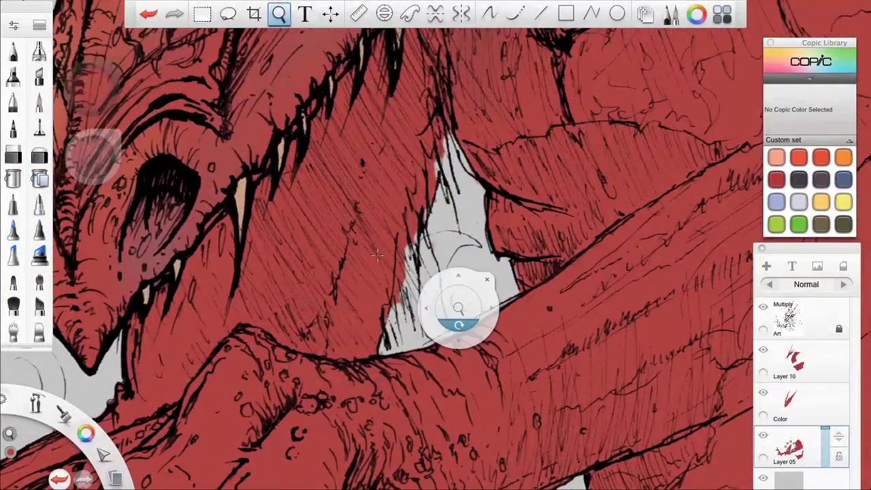
pyautogui.moveTo(435, 139)
pyautogui.mouseDown()
pyautogui.moveTo(450, 201)
pyautogui.moveTo(420, 231)
pyautogui.moveTo(398, 320)
pyautogui.moveTo(382, 292)
pyautogui.moveTo(416, 334)
pyautogui.mouseUp()
pyautogui.moveTo(411, 248); pyautogui.dragTo(430, 325)
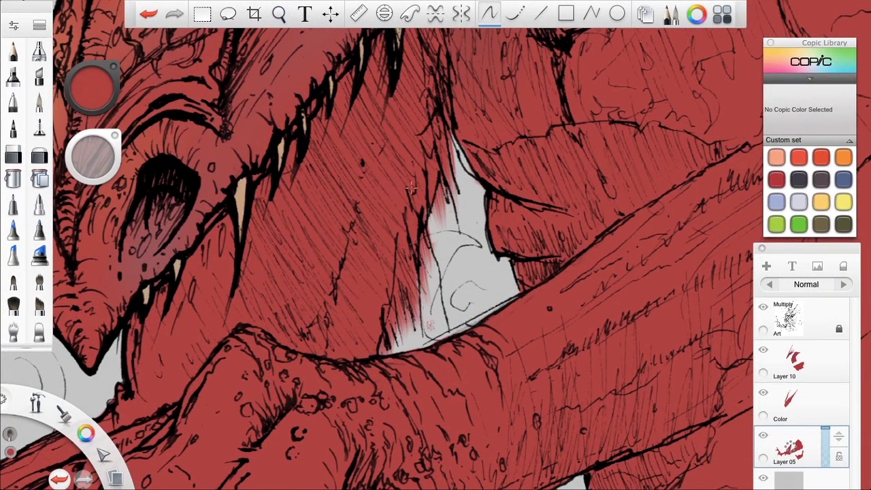
pyautogui.moveTo(431, 204); pyautogui.dragTo(441, 253)
pyautogui.moveTo(453, 134); pyautogui.dragTo(460, 204)
pyautogui.moveTo(438, 188); pyautogui.dragTo(442, 217)
# Move Layer 10 below Layer 05 and merge the two red base layers into one
pyautogui.press('space')
pyautogui.moveTo(610, 351)
pyautogui.mouseDown()
pyautogui.moveTo(604, 252)
pyautogui.moveTo(538, 379)
pyautogui.moveTo(485, 142)
pyautogui.moveTo(527, 218)
pyautogui.moveTo(603, 265)
pyautogui.moveTo(580, 298)
pyautogui.mouseUp()
pyautogui.moveTo(619, 334); pyautogui.dragTo(733, 265)
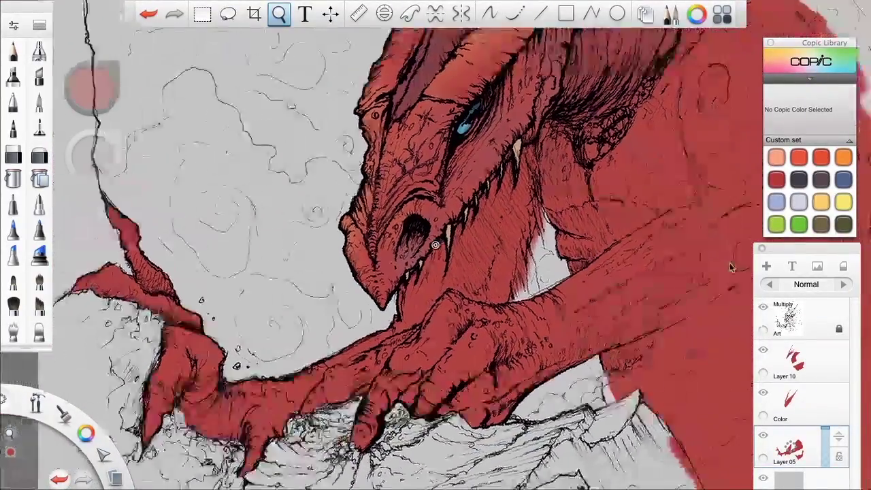
pyautogui.moveTo(527, 291); pyautogui.dragTo(440, 298)
pyautogui.moveTo(797, 248); pyautogui.dragTo(664, 91)
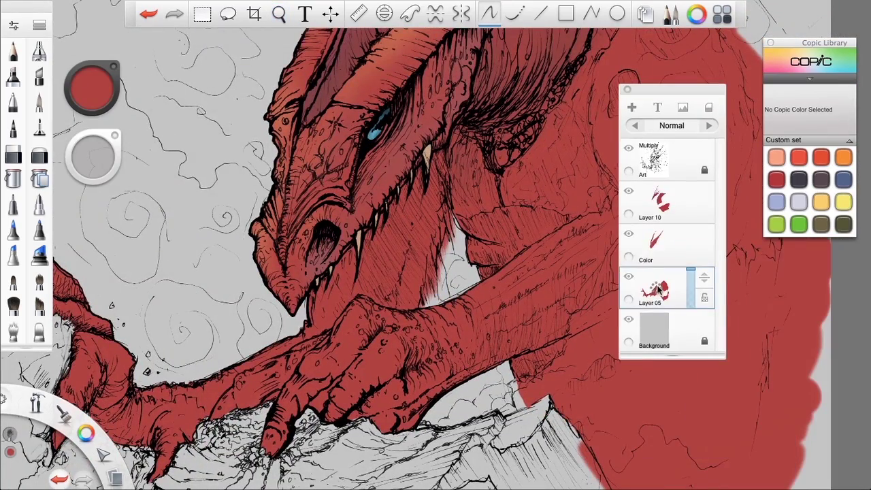
pyautogui.click(702, 202)
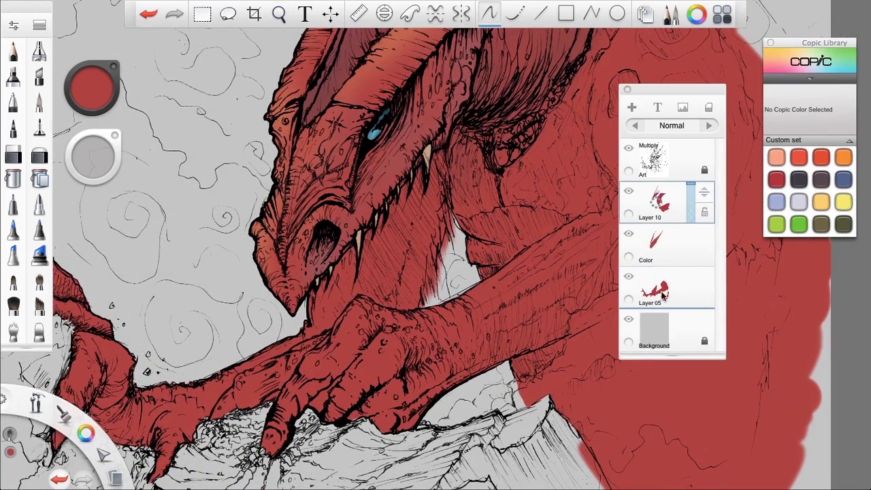
pyautogui.moveTo(662, 295); pyautogui.dragTo(663, 297)
pyautogui.click(695, 236)
pyautogui.moveTo(657, 245); pyautogui.dragTo(658, 286)
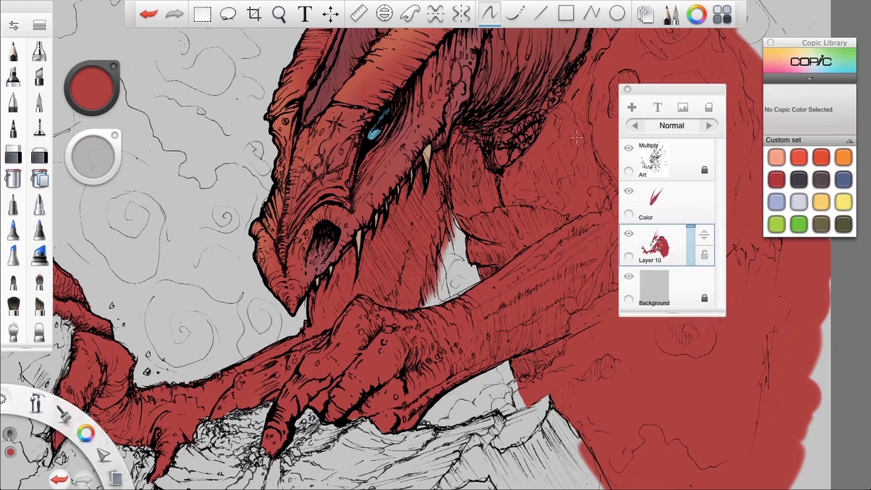
pyautogui.moveTo(662, 89); pyautogui.dragTo(777, 228)
# Add a new layer directly above the merged red Layer 10
pyautogui.press('Tab')
pyautogui.press('space')
pyautogui.moveTo(547, 285); pyautogui.dragTo(623, 335)
pyautogui.moveTo(551, 253); pyautogui.dragTo(594, 274)
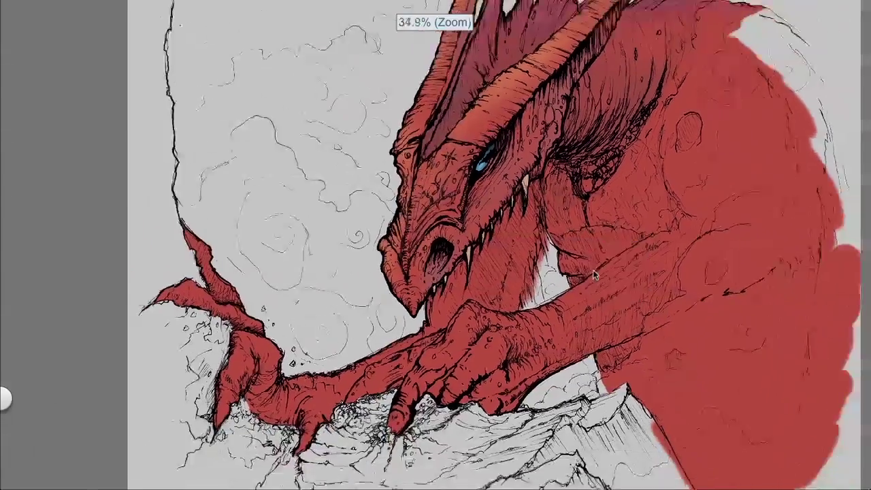
pyautogui.scroll(3, 594, 274)
pyautogui.press('Tab')
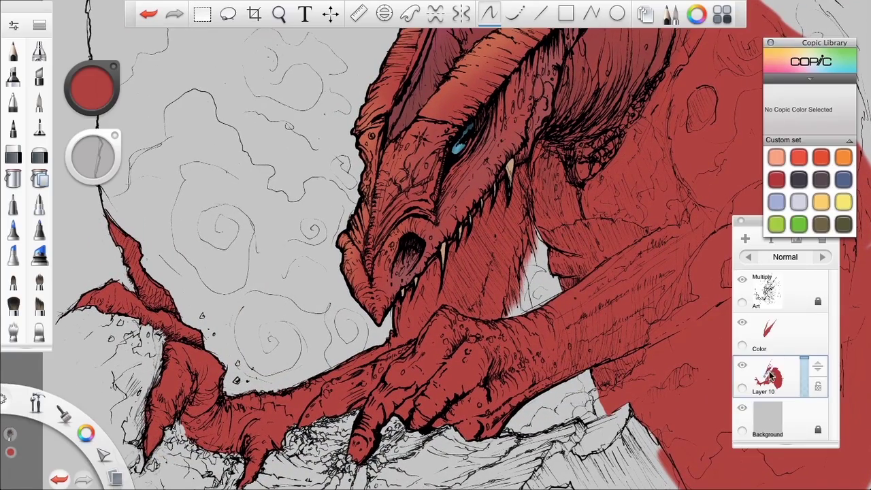
pyautogui.moveTo(769, 375); pyautogui.dragTo(769, 340)
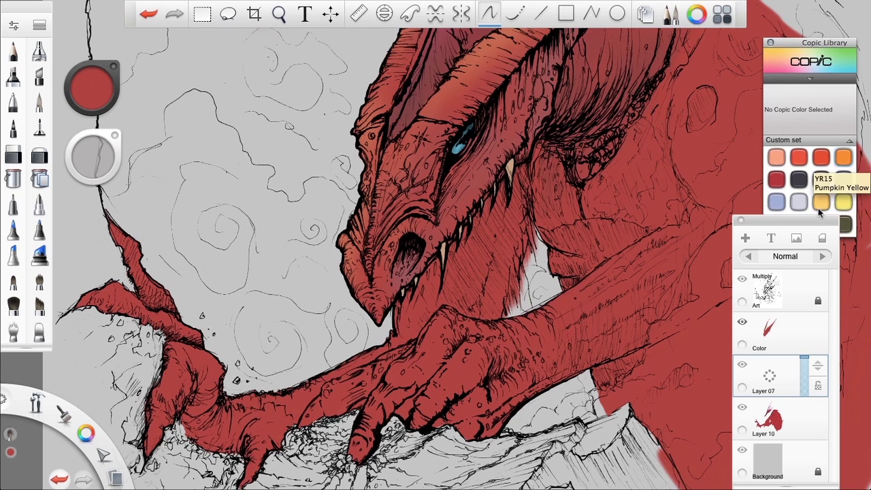
# Paint YR15 Pumpkin Yellow highlights on the hand, forearm and far-left digits, and merge that layer into Layer 10
pyautogui.click(842, 157)
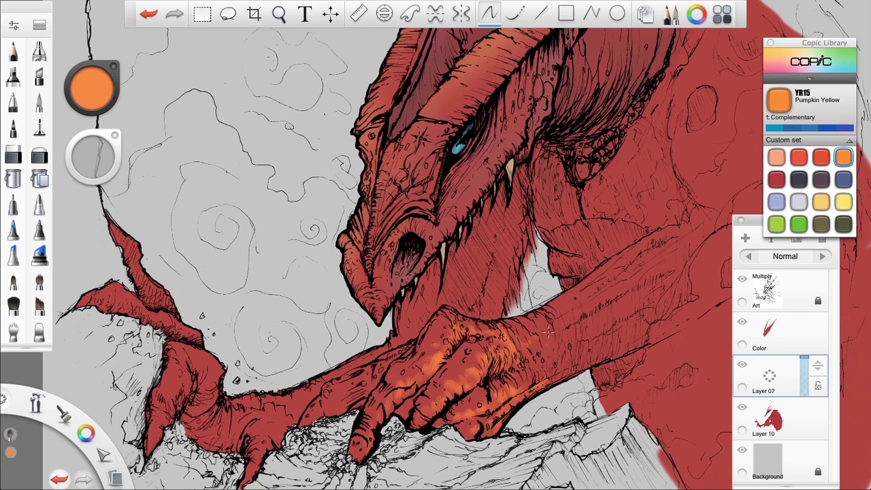
pyautogui.moveTo(619, 290); pyautogui.dragTo(646, 276)
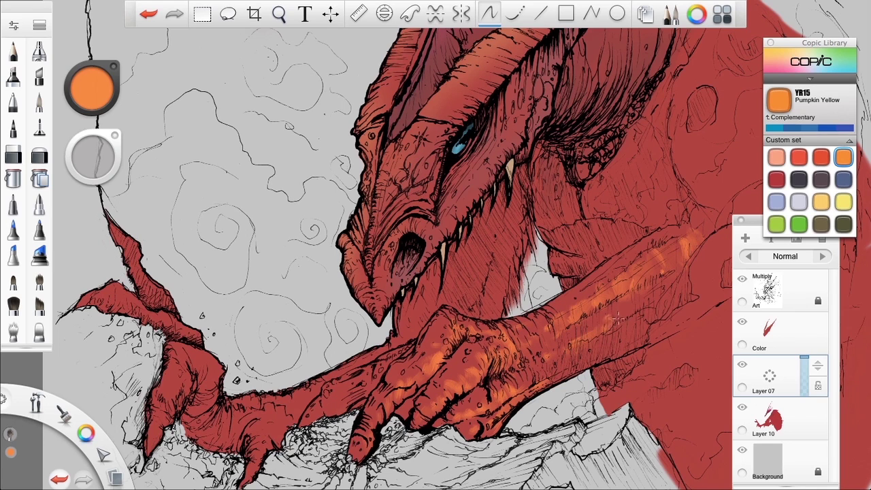
pyautogui.moveTo(659, 308); pyautogui.dragTo(689, 305)
pyautogui.moveTo(640, 335); pyautogui.dragTo(598, 341)
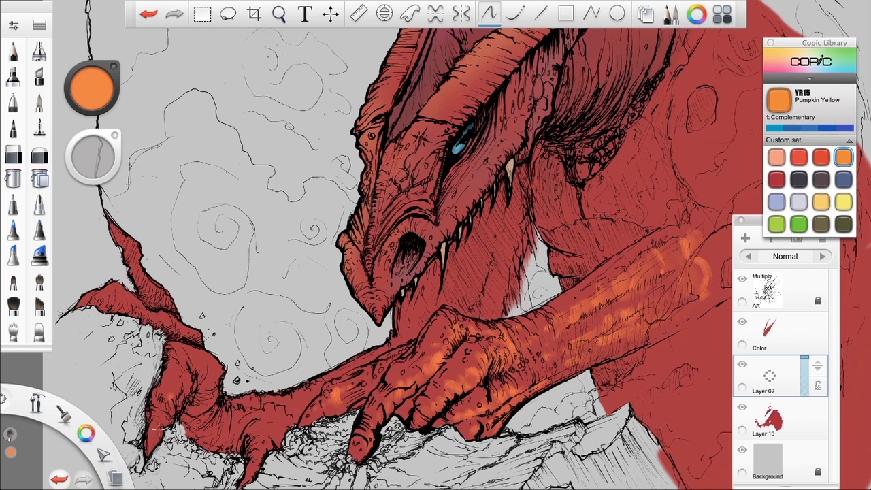
pyautogui.moveTo(209, 386); pyautogui.dragTo(206, 423)
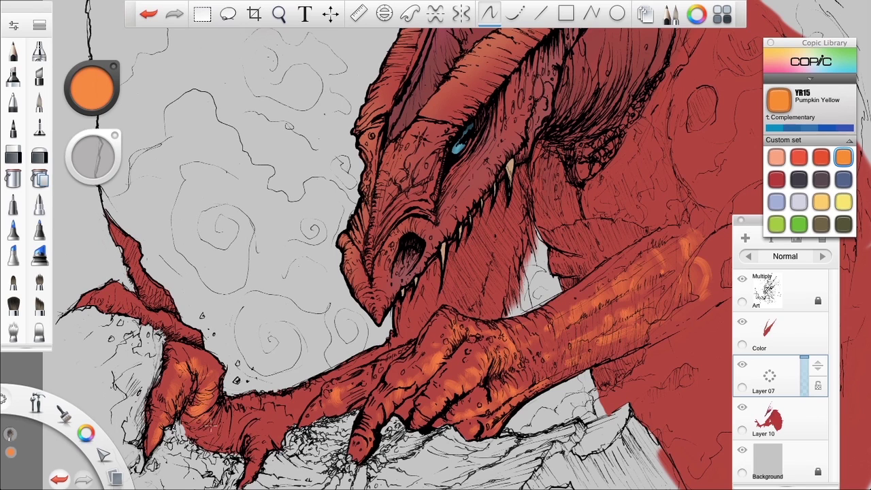
pyautogui.moveTo(768, 378); pyautogui.dragTo(769, 414)
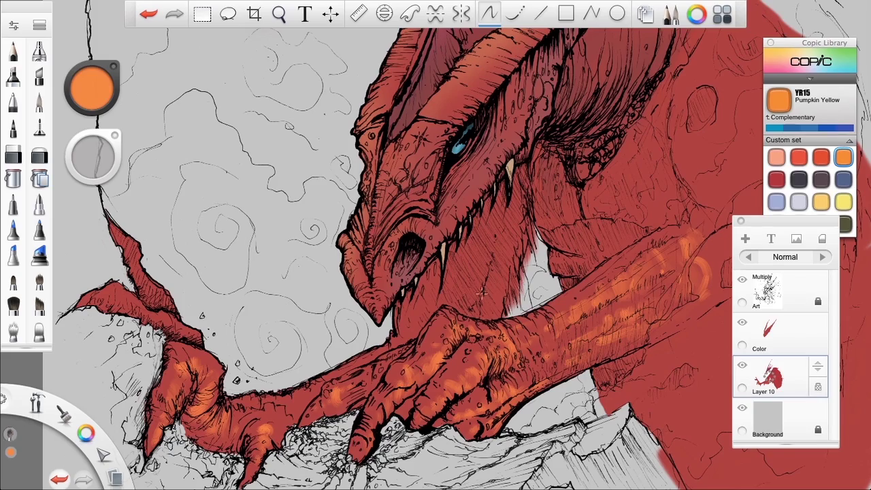
# Blend the orange highlights into the red across the knuckles and fingers of the front hand
pyautogui.press('Tab')
pyautogui.press('space')
pyautogui.moveTo(504, 324); pyautogui.dragTo(544, 289)
pyautogui.moveTo(408, 388); pyautogui.dragTo(466, 214)
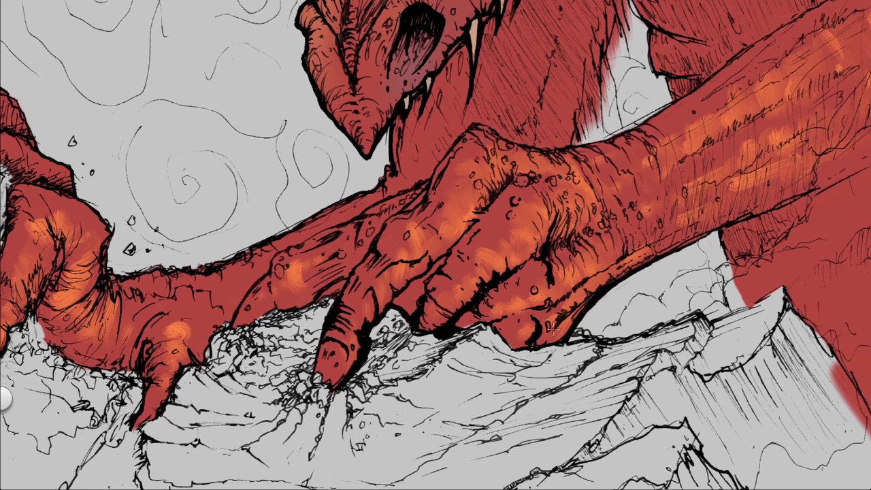
pyautogui.moveTo(459, 279); pyautogui.dragTo(509, 234)
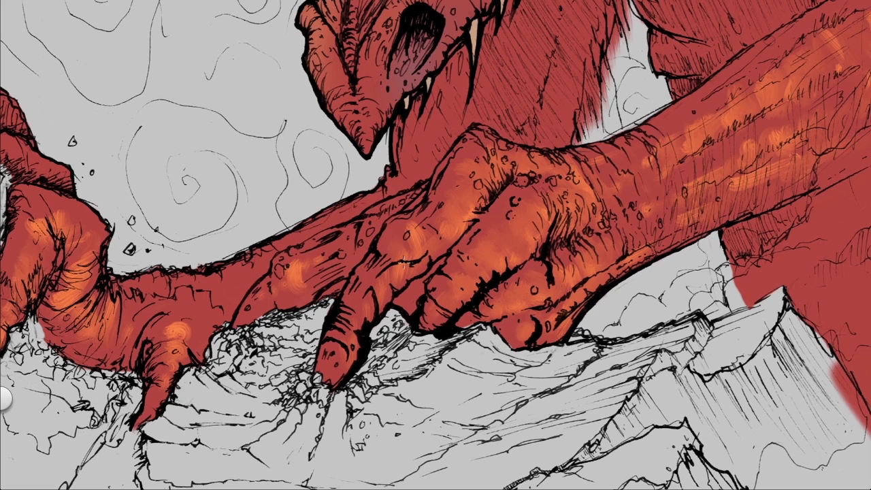
pyautogui.moveTo(436, 241); pyautogui.dragTo(415, 262)
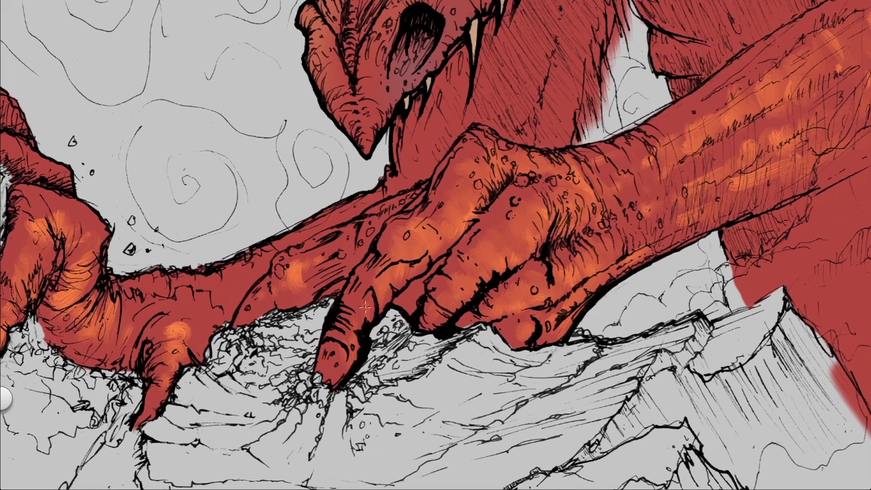
# Extend the orange highlights onto the front finger's tip and along the long digit behind it
pyautogui.moveTo(332, 354); pyautogui.dragTo(365, 294)
pyautogui.moveTo(287, 272)
pyautogui.mouseDown()
pyautogui.moveTo(329, 260)
pyautogui.moveTo(304, 267)
pyautogui.moveTo(371, 229)
pyautogui.mouseUp()
pyautogui.press('Tab')
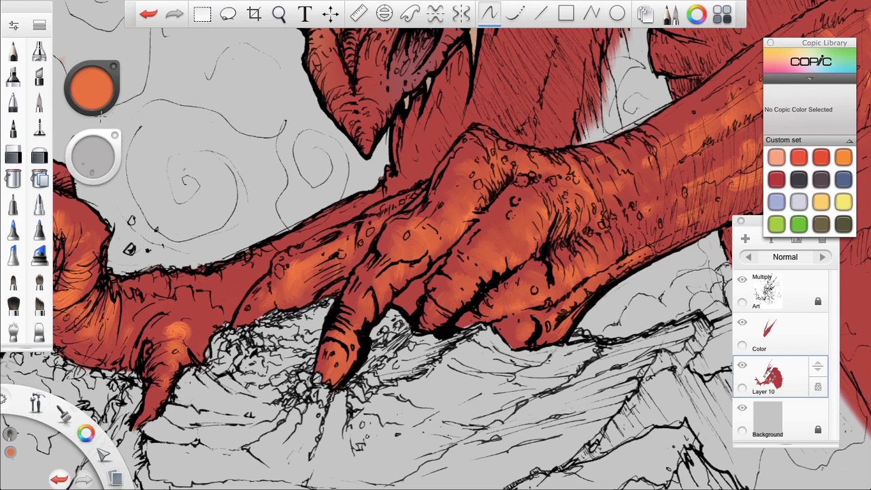
pyautogui.press('Tab')
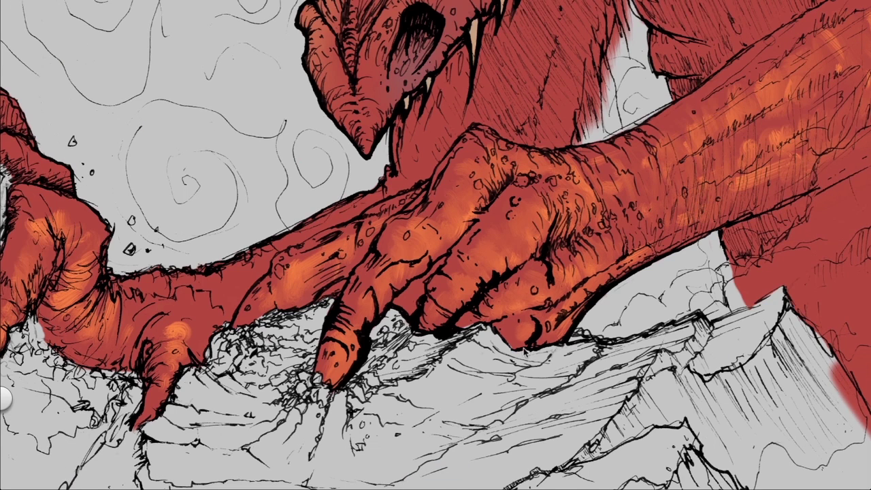
# Add orange strokes to the forearm and airbrush a soft orange glow over the arm and neck
pyautogui.moveTo(523, 353); pyautogui.dragTo(349, 432)
pyautogui.moveTo(708, 84)
pyautogui.mouseDown()
pyautogui.moveTo(734, 87)
pyautogui.moveTo(775, 161)
pyautogui.moveTo(788, 161)
pyautogui.moveTo(805, 129)
pyautogui.mouseUp()
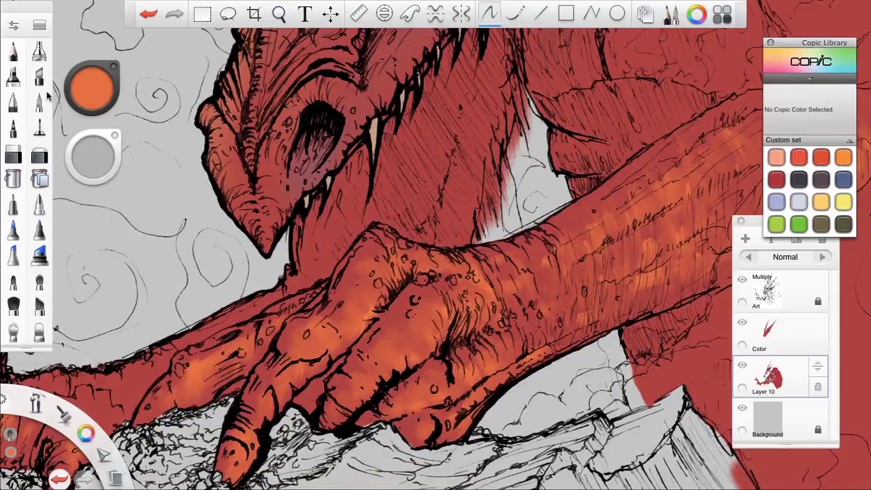
pyautogui.click(39, 51)
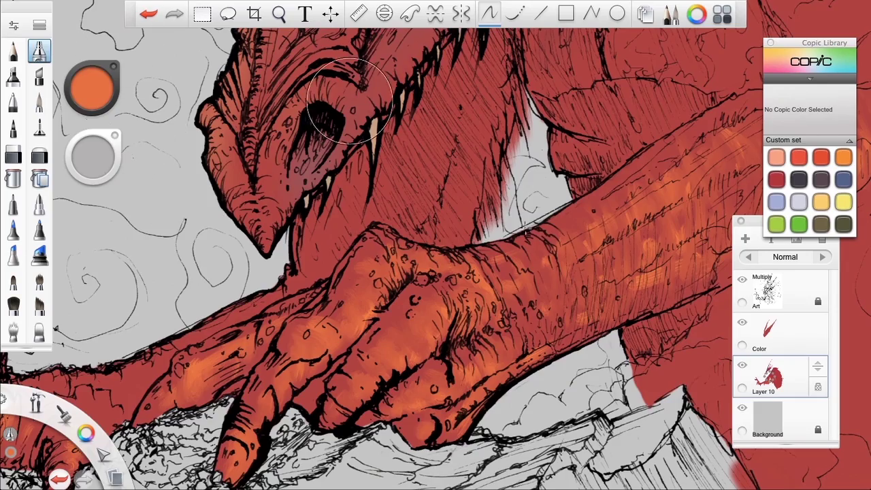
pyautogui.moveTo(578, 210)
pyautogui.mouseDown()
pyautogui.moveTo(590, 265)
pyautogui.moveTo(588, 255)
pyautogui.mouseUp()
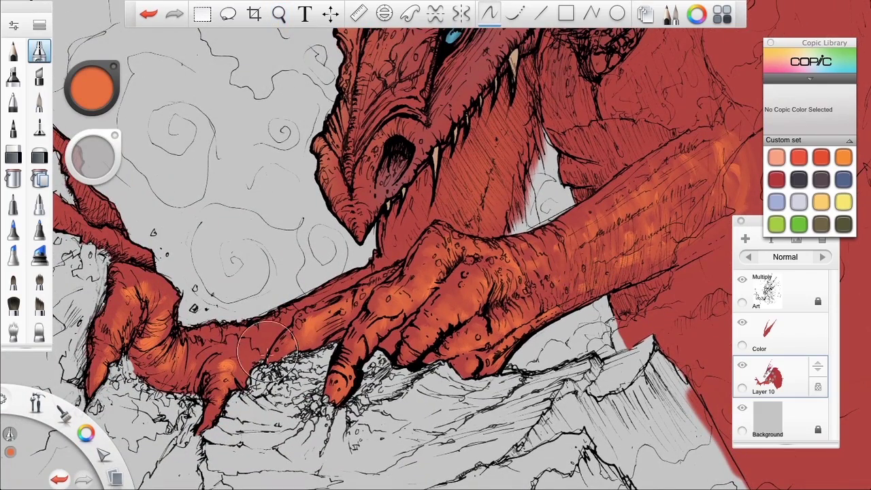
# Airbrush orange highlights on the digits at the far left with a resized tip, and switch back to the bristle brush
pyautogui.moveTo(93, 157); pyautogui.dragTo(93, 176)
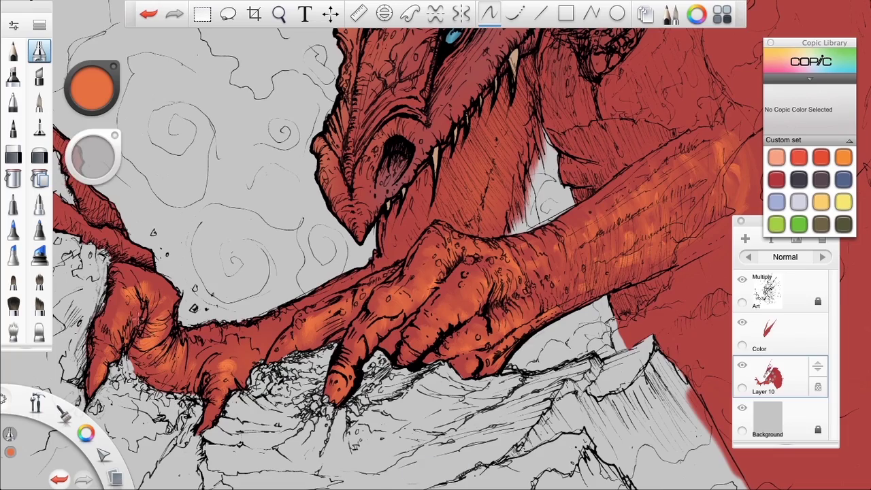
pyautogui.press('space')
pyautogui.moveTo(266, 261)
pyautogui.mouseDown()
pyautogui.moveTo(434, 239)
pyautogui.moveTo(583, 276)
pyautogui.moveTo(765, 282)
pyautogui.mouseUp()
pyautogui.click(38, 281)
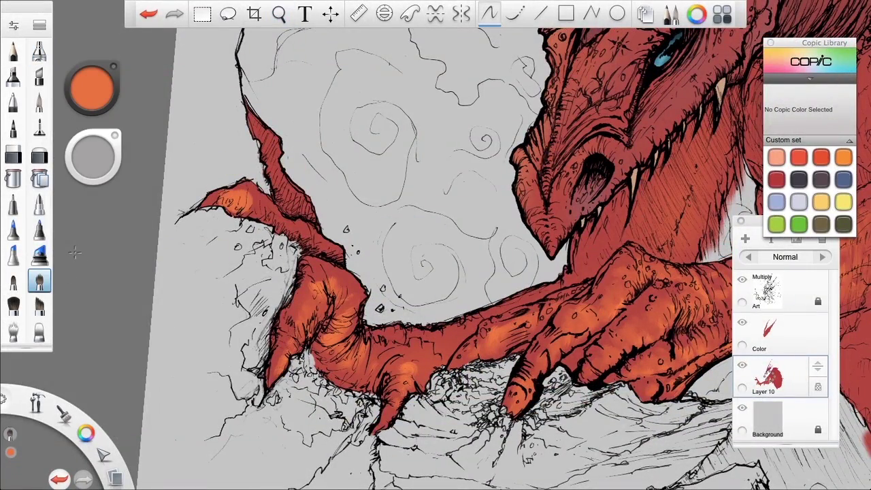
# Undo the last orange strokes on the digit at the far left
pyautogui.hotkey('ctrl', 'z')
pyautogui.hotkey('ctrl', 'z')
pyautogui.hotkey('ctrl', 'z')
pyautogui.click(39, 25)
pyautogui.click(307, 187)
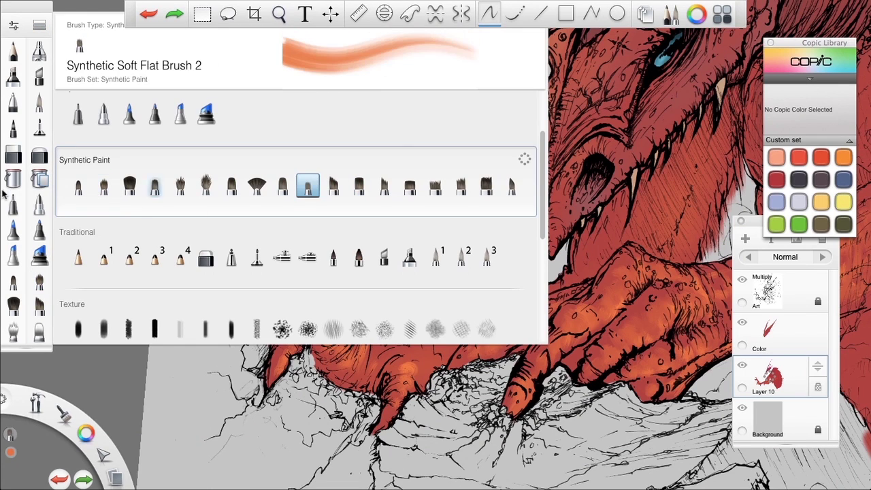
pyautogui.click(104, 188)
pyautogui.click(383, 187)
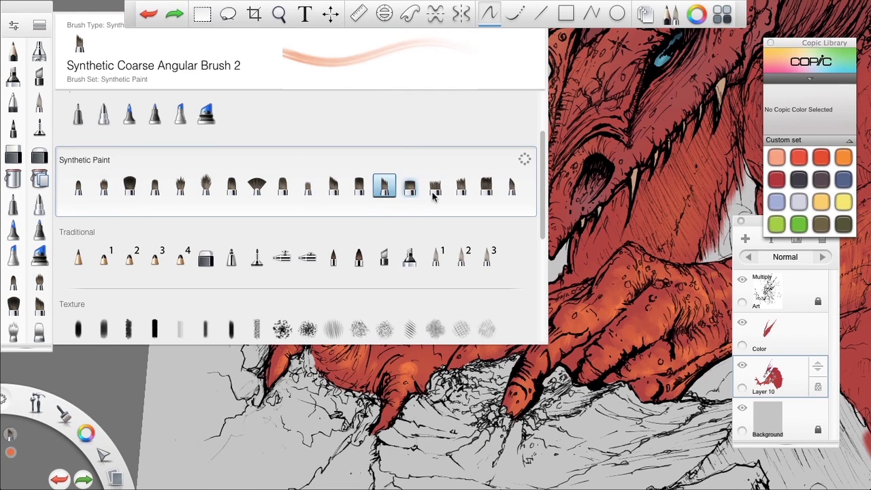
pyautogui.click(232, 185)
pyautogui.click(181, 186)
pyautogui.hotkey('ctrl', 'b')
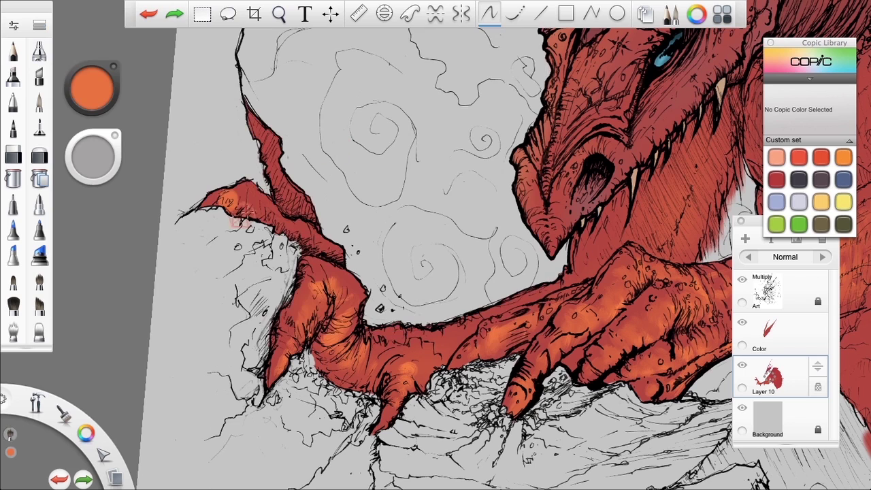
pyautogui.hotkey('ctrl', 'z')
# Switch to an angular Synthetic Paint brush and stroke orange highlights along the far-left digit
pyautogui.click(40, 27)
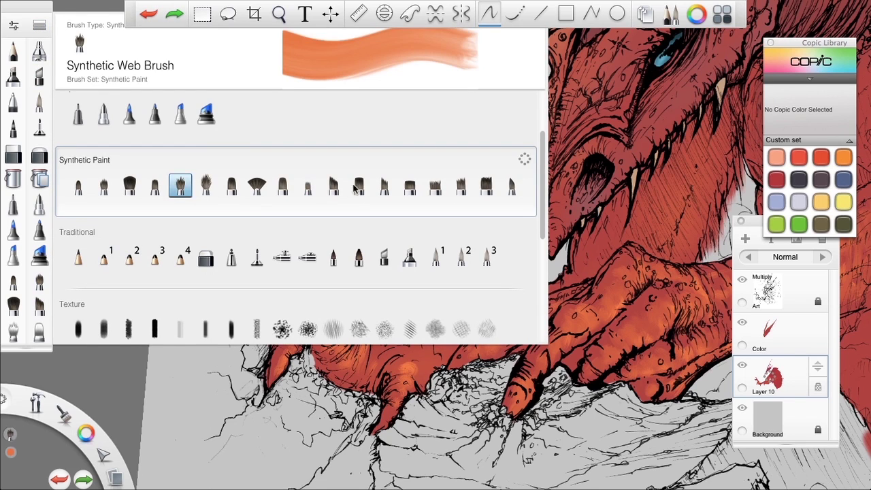
pyautogui.click(357, 187)
pyautogui.click(334, 186)
pyautogui.click(42, 27)
pyautogui.moveTo(303, 226)
pyautogui.mouseDown()
pyautogui.moveTo(335, 273)
pyautogui.moveTo(232, 193)
pyautogui.mouseUp()
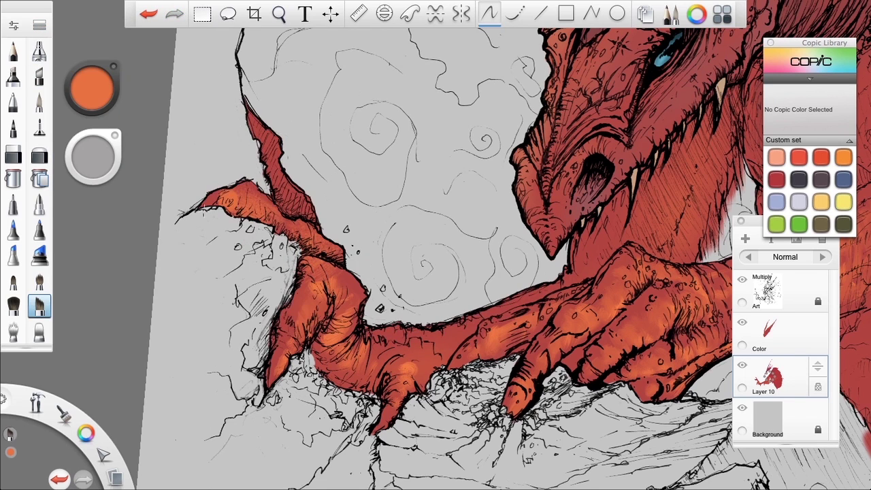
# Extend the orange highlights along the front forearm and up across the elbow
pyautogui.press('space')
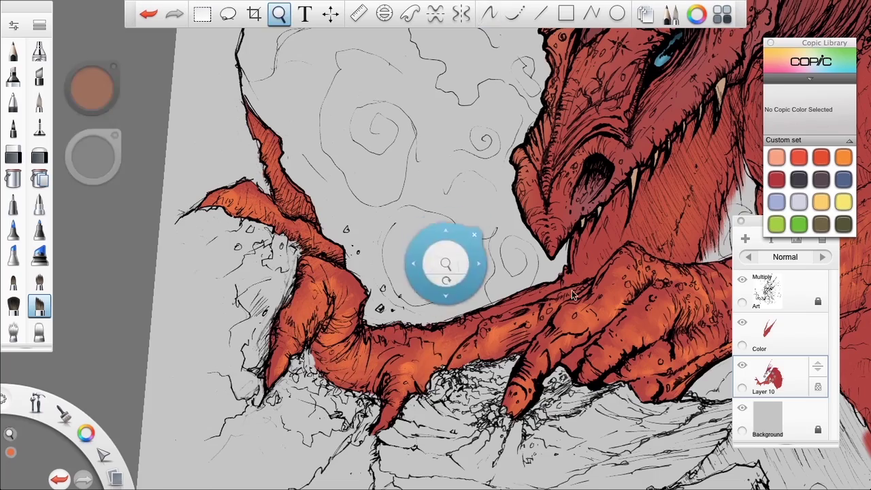
pyautogui.moveTo(571, 296); pyautogui.dragTo(408, 322)
pyautogui.moveTo(502, 313); pyautogui.dragTo(474, 336)
pyautogui.moveTo(588, 315); pyautogui.dragTo(568, 357)
pyautogui.moveTo(668, 279); pyautogui.dragTo(605, 338)
pyautogui.press('space')
pyautogui.moveTo(633, 293); pyautogui.dragTo(494, 331)
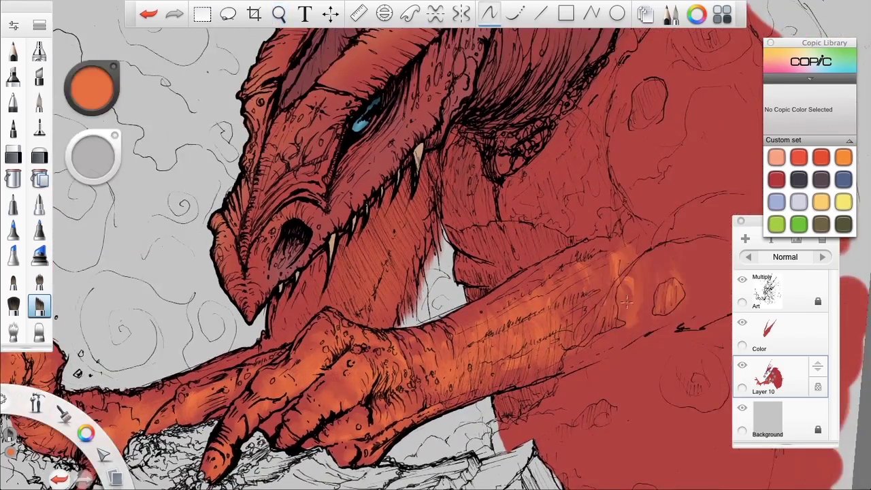
pyautogui.moveTo(665, 257); pyautogui.dragTo(658, 282)
pyautogui.moveTo(598, 263); pyautogui.dragTo(588, 306)
# Sample a red-orange from the arm and blend the elbow highlights into the surrounding red with a resized tip
pyautogui.press('space')
pyautogui.moveTo(564, 160); pyautogui.dragTo(423, 235)
pyautogui.moveTo(93, 158); pyautogui.dragTo(93, 140)
pyautogui.keyDown('alt'); pyautogui.click(496, 309); pyautogui.keyUp('alt')
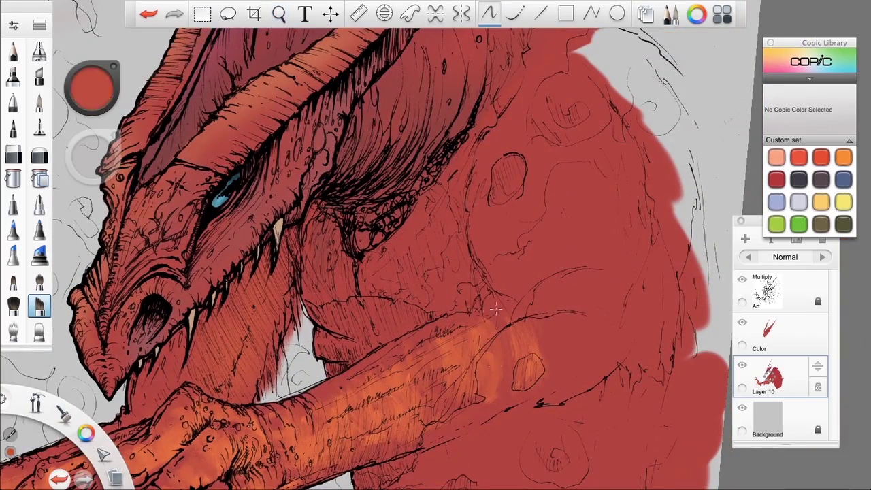
pyautogui.moveTo(528, 321); pyautogui.dragTo(534, 370)
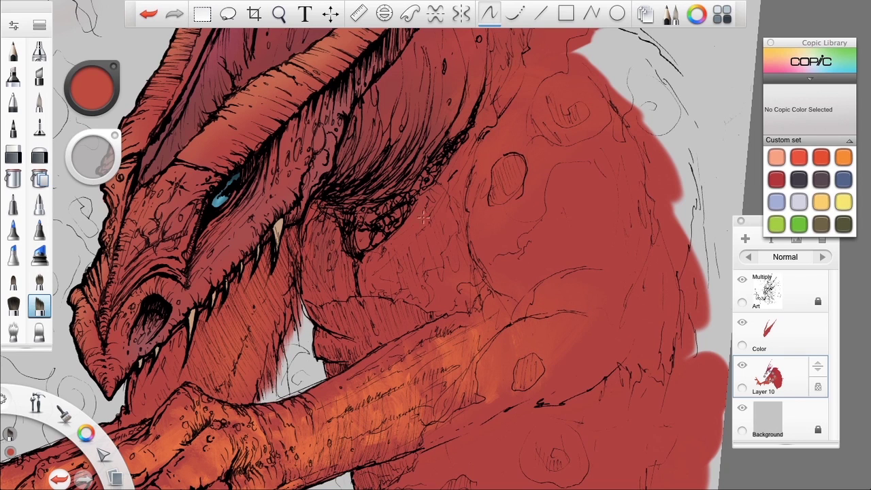
# Sample a brighter orange from the arm and sweep broad strokes over the chest, shoulder and upper back
pyautogui.moveTo(103, 157); pyautogui.dragTo(102, 151)
pyautogui.keyDown('alt'); pyautogui.click(459, 342); pyautogui.keyUp('alt')
pyautogui.moveTo(456, 73); pyautogui.dragTo(429, 144)
pyautogui.moveTo(475, 167)
pyautogui.mouseDown()
pyautogui.moveTo(449, 233)
pyautogui.moveTo(464, 306)
pyautogui.moveTo(424, 329)
pyautogui.mouseUp()
pyautogui.moveTo(511, 185)
pyautogui.mouseDown()
pyautogui.moveTo(523, 104)
pyautogui.moveTo(607, 130)
pyautogui.mouseUp()
pyautogui.moveTo(631, 216)
pyautogui.mouseDown()
pyautogui.moveTo(603, 305)
pyautogui.moveTo(595, 305)
pyautogui.moveTo(635, 321)
pyautogui.moveTo(593, 367)
pyautogui.moveTo(567, 367)
pyautogui.moveTo(598, 381)
pyautogui.mouseUp()
pyautogui.moveTo(651, 375); pyautogui.dragTo(675, 307)
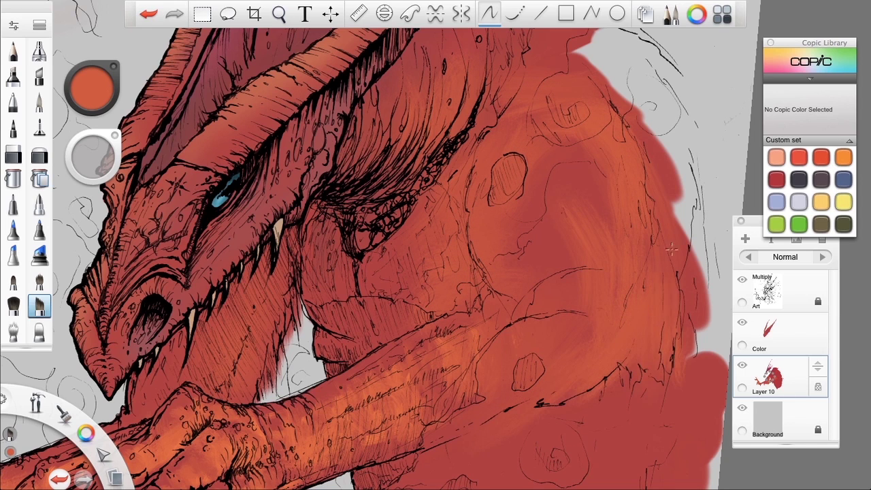
# Carry the orange strokes along the back's outer edge and onto the neck behind the jaw
pyautogui.moveTo(671, 250); pyautogui.dragTo(683, 327)
pyautogui.moveTo(668, 196); pyautogui.dragTo(654, 158)
pyautogui.moveTo(583, 170); pyautogui.dragTo(593, 193)
pyautogui.moveTo(590, 94); pyautogui.dragTo(646, 145)
pyautogui.moveTo(366, 234); pyautogui.dragTo(372, 266)
pyautogui.moveTo(395, 140); pyautogui.dragTo(423, 56)
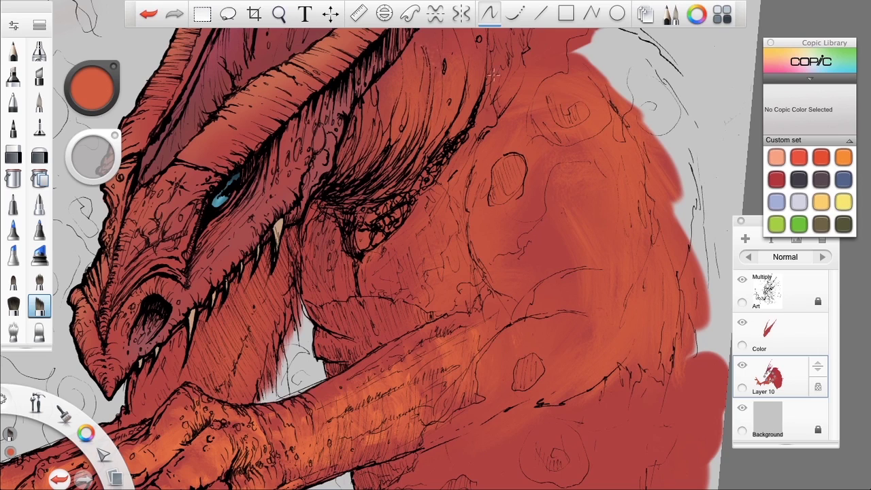
# Paint orange over the upper neck and back ridge, sampling neighboring reds to blend the tones
pyautogui.press('space')
pyautogui.moveTo(449, 219); pyautogui.dragTo(505, 334)
pyautogui.moveTo(560, 181)
pyautogui.mouseDown()
pyautogui.moveTo(643, 130)
pyautogui.moveTo(673, 124)
pyautogui.mouseUp()
pyautogui.moveTo(577, 121); pyautogui.dragTo(536, 139)
pyautogui.moveTo(538, 103)
pyautogui.mouseDown()
pyautogui.moveTo(298, 192)
pyautogui.moveTo(516, 117)
pyautogui.moveTo(486, 178)
pyautogui.mouseUp()
pyautogui.keyDown('alt'); pyautogui.click(496, 132); pyautogui.keyUp('alt')
pyautogui.keyDown('alt'); pyautogui.click(544, 126); pyautogui.keyUp('alt')
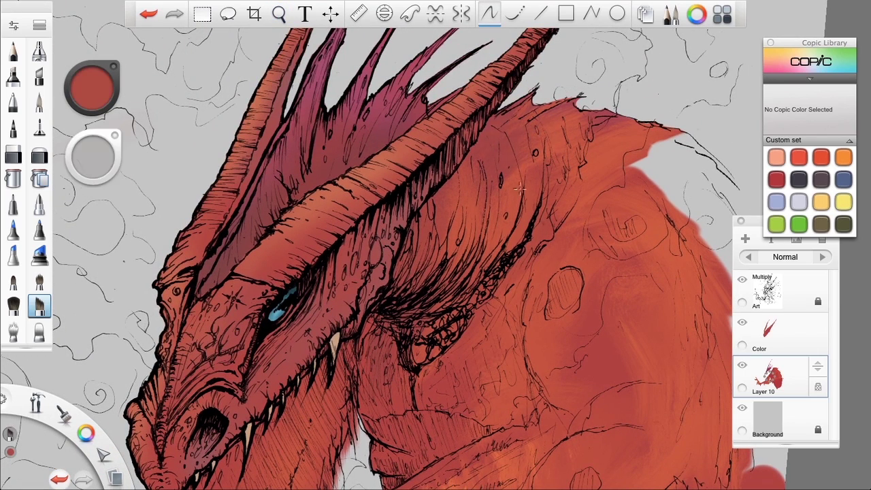
# Sample an orange-red from the back and paint highlight streaks between the crest spines with a small synthetic brush
pyautogui.moveTo(96, 152)
pyautogui.mouseDown()
pyautogui.moveTo(46, 181)
pyautogui.moveTo(43, 66)
pyautogui.moveTo(42, 172)
pyautogui.moveTo(83, 149)
pyautogui.mouseUp()
pyautogui.click(40, 102)
pyautogui.keyDown('alt'); pyautogui.click(630, 196); pyautogui.keyUp('alt')
pyautogui.moveTo(313, 97); pyautogui.dragTo(309, 130)
pyautogui.hotkey('ctrl', 'z')
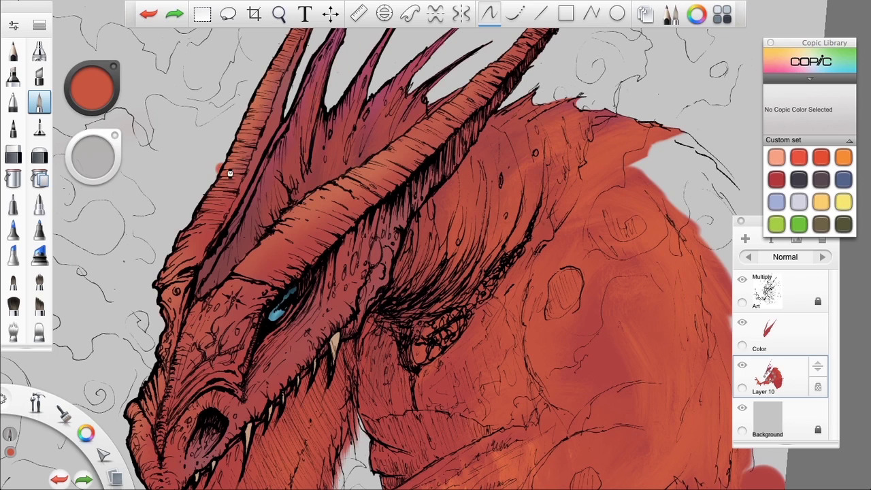
pyautogui.moveTo(94, 156); pyautogui.dragTo(65, 171)
pyautogui.click(14, 281)
pyautogui.moveTo(333, 87)
pyautogui.mouseDown()
pyautogui.moveTo(311, 152)
pyautogui.moveTo(308, 208)
pyautogui.mouseUp()
# Sample dark red from the crest and tone down the orange spots at its base
pyautogui.press('space')
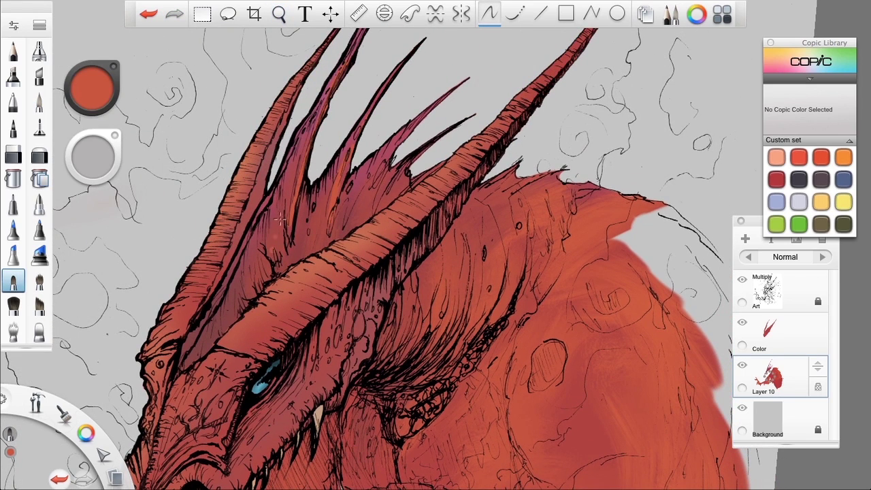
pyautogui.keyDown('alt'); pyautogui.click(288, 207); pyautogui.keyUp('alt')
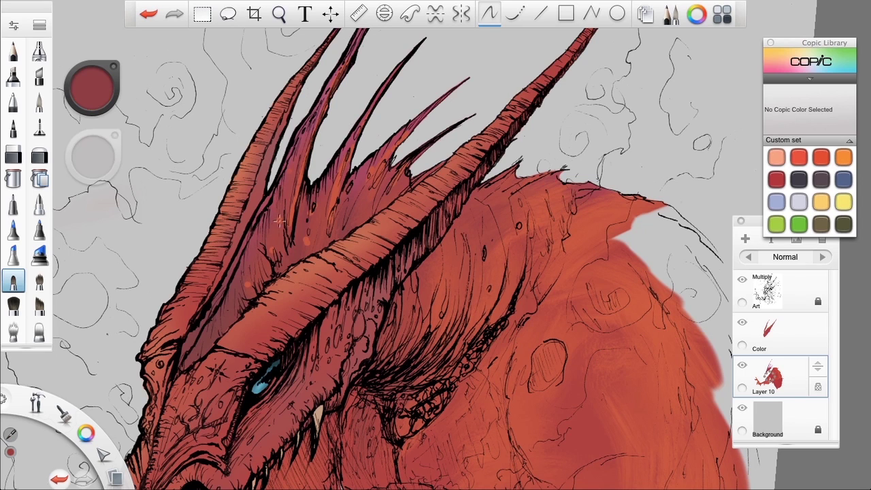
pyautogui.click(279, 220)
pyautogui.click(306, 241)
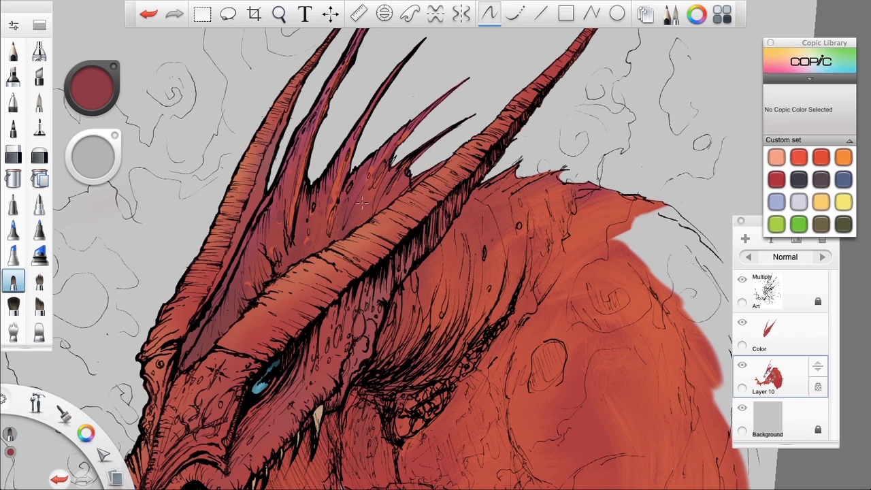
# Switch to the Synthetic Coarse Round Brush, resize it, and blend the red tones across the crest and neck
pyautogui.click(39, 26)
pyautogui.click(308, 186)
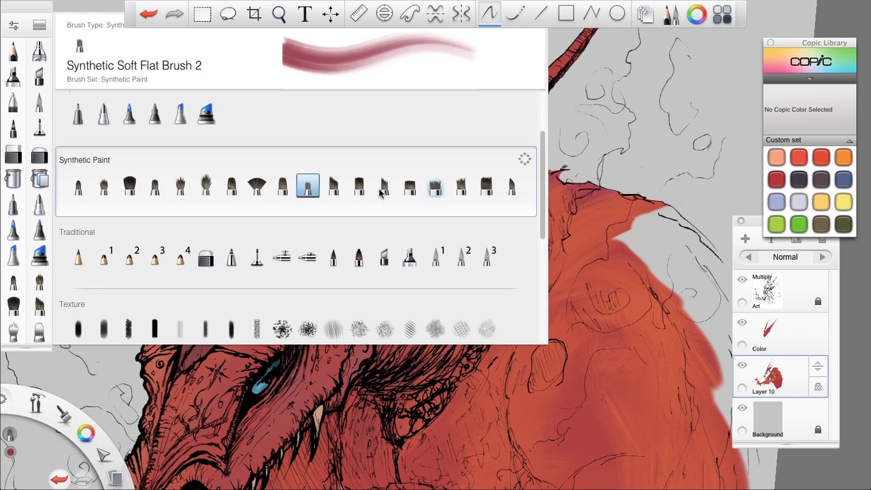
pyautogui.click(384, 186)
pyautogui.click(512, 185)
pyautogui.click(435, 185)
pyautogui.click(180, 185)
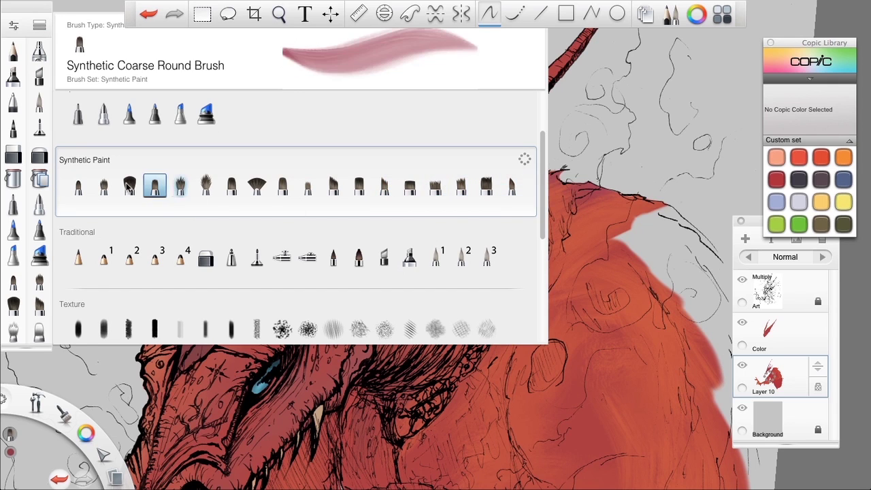
pyautogui.click(135, 149)
pyautogui.moveTo(106, 160); pyautogui.dragTo(106, 181)
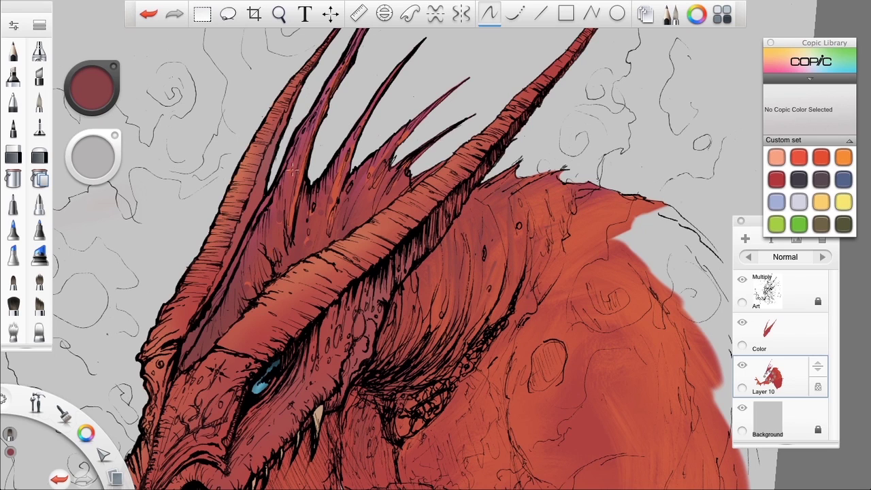
pyautogui.keyDown('alt'); pyautogui.click(280, 169); pyautogui.keyUp('alt')
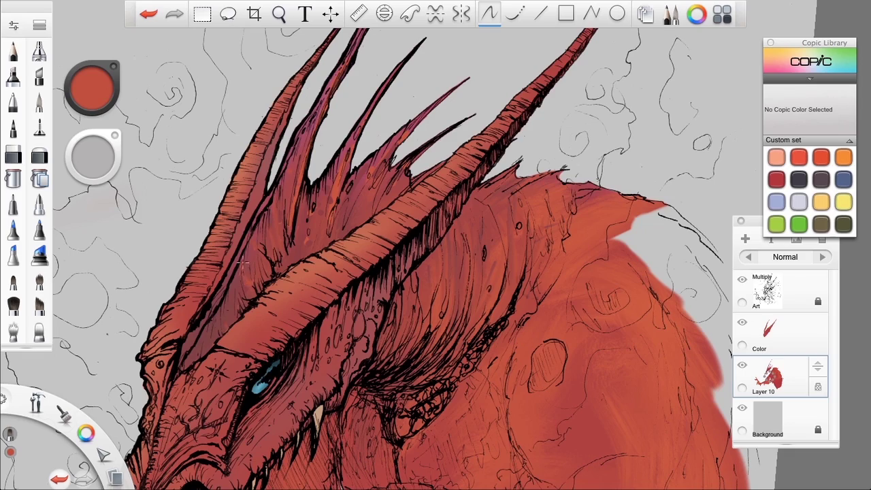
# Add a new layer directly above Layer 10
pyautogui.press('space')
pyautogui.moveTo(570, 432)
pyautogui.mouseDown()
pyautogui.moveTo(602, 253)
pyautogui.moveTo(554, 314)
pyautogui.mouseUp()
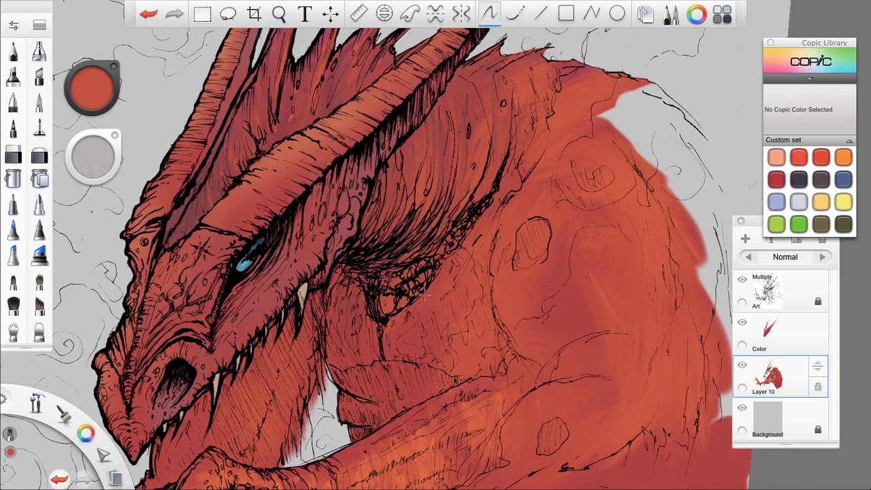
pyautogui.press('space')
pyautogui.moveTo(506, 403)
pyautogui.mouseDown()
pyautogui.moveTo(585, 186)
pyautogui.moveTo(539, 275)
pyautogui.moveTo(487, 287)
pyautogui.mouseUp()
pyautogui.moveTo(774, 384); pyautogui.dragTo(774, 354)
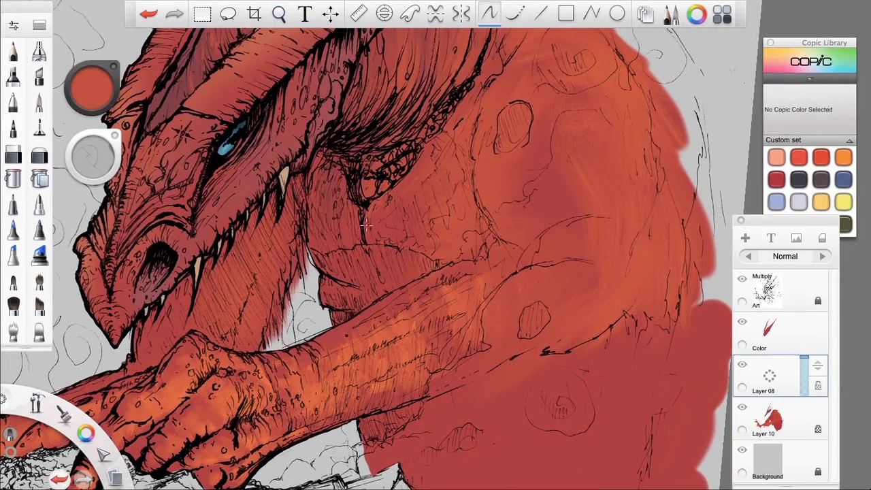
# Using a large Synthetic Paint brush and a deep dark red, shade the neck behind the jaw and the chest fold
pyautogui.click(39, 48)
pyautogui.click(255, 185)
pyautogui.click(232, 185)
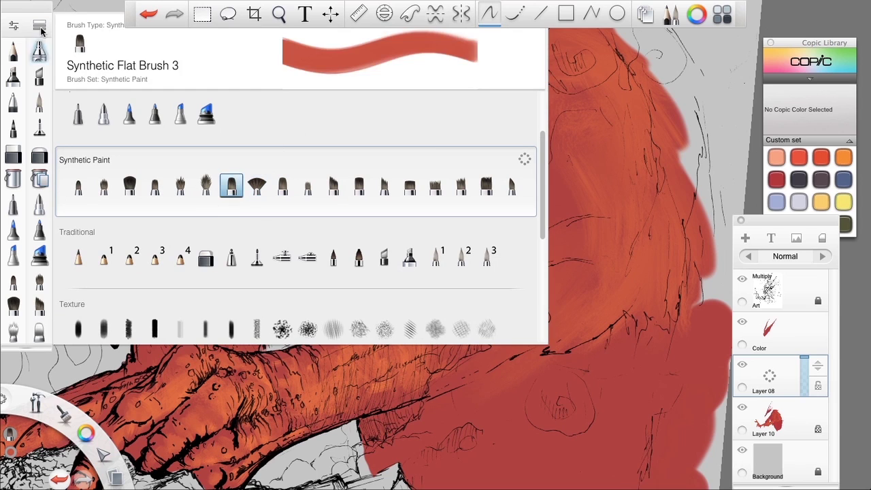
pyautogui.click(129, 185)
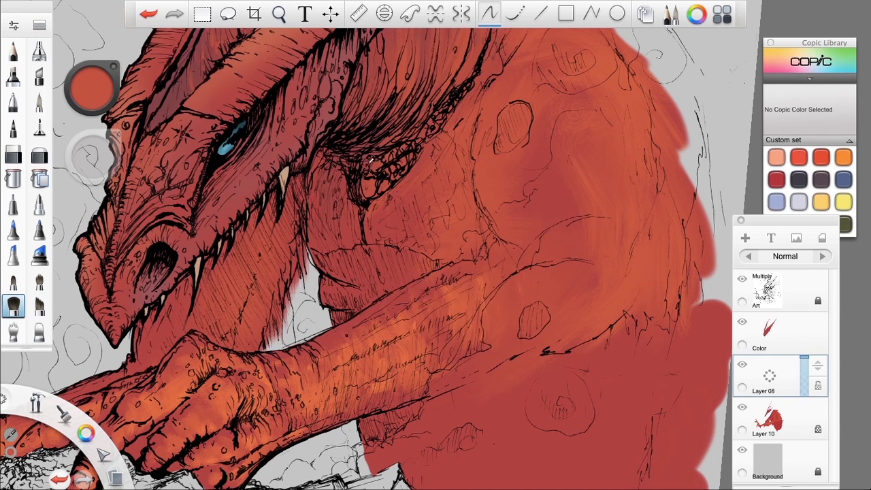
pyautogui.click(92, 87)
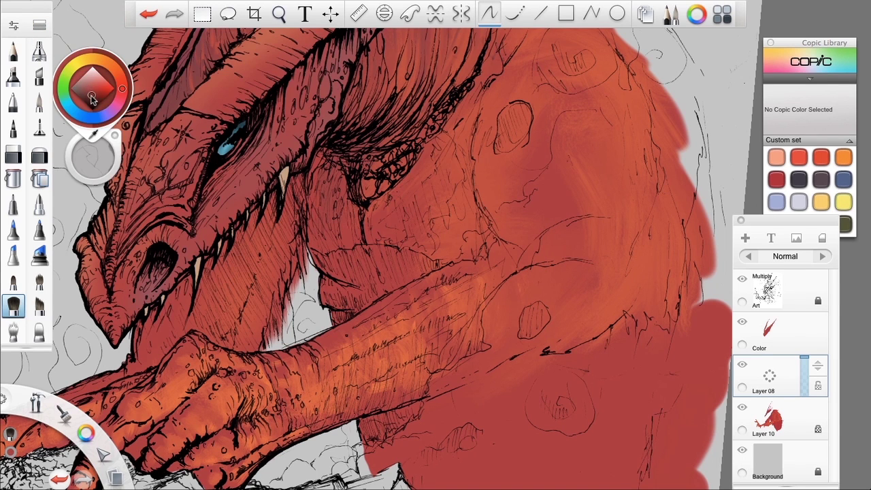
pyautogui.click(94, 99)
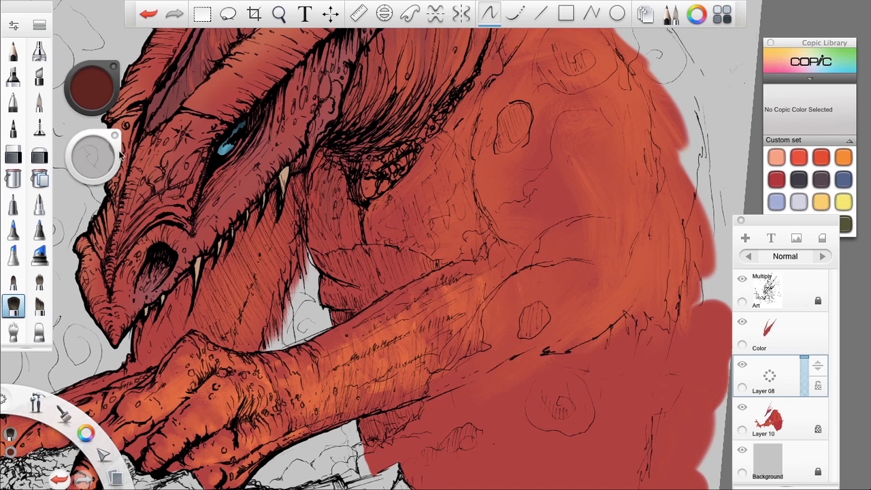
pyautogui.moveTo(115, 155); pyautogui.dragTo(115, 145)
pyautogui.moveTo(320, 173)
pyautogui.mouseDown()
pyautogui.moveTo(313, 196)
pyautogui.moveTo(322, 245)
pyautogui.moveTo(350, 225)
pyautogui.moveTo(374, 313)
pyautogui.moveTo(422, 262)
pyautogui.moveTo(353, 228)
pyautogui.moveTo(456, 293)
pyautogui.mouseUp()
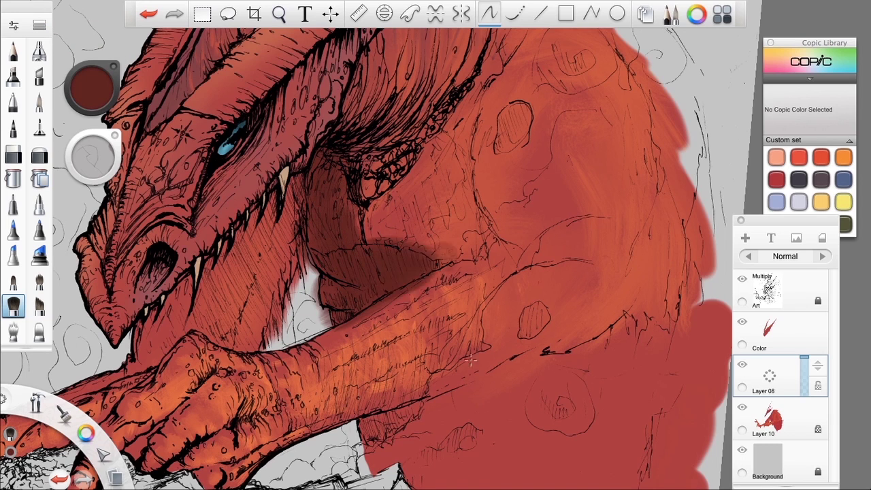
# Shade the belly beneath the front arm and the throat under the jaw in dark red
pyautogui.moveTo(470, 374)
pyautogui.mouseDown()
pyautogui.moveTo(388, 426)
pyautogui.moveTo(412, 446)
pyautogui.mouseUp()
pyautogui.press('space')
pyautogui.moveTo(544, 343); pyautogui.dragTo(556, 173)
pyautogui.moveTo(521, 262)
pyautogui.mouseDown()
pyautogui.moveTo(423, 299)
pyautogui.moveTo(462, 323)
pyautogui.moveTo(514, 404)
pyautogui.moveTo(487, 323)
pyautogui.moveTo(484, 265)
pyautogui.moveTo(550, 383)
pyautogui.mouseUp()
pyautogui.press('space')
pyautogui.moveTo(234, 262); pyautogui.dragTo(227, 303)
pyautogui.moveTo(334, 228); pyautogui.dragTo(310, 293)
pyautogui.moveTo(309, 292)
pyautogui.mouseDown()
pyautogui.moveTo(364, 188)
pyautogui.moveTo(338, 173)
pyautogui.moveTo(296, 224)
pyautogui.moveTo(316, 262)
pyautogui.mouseUp()
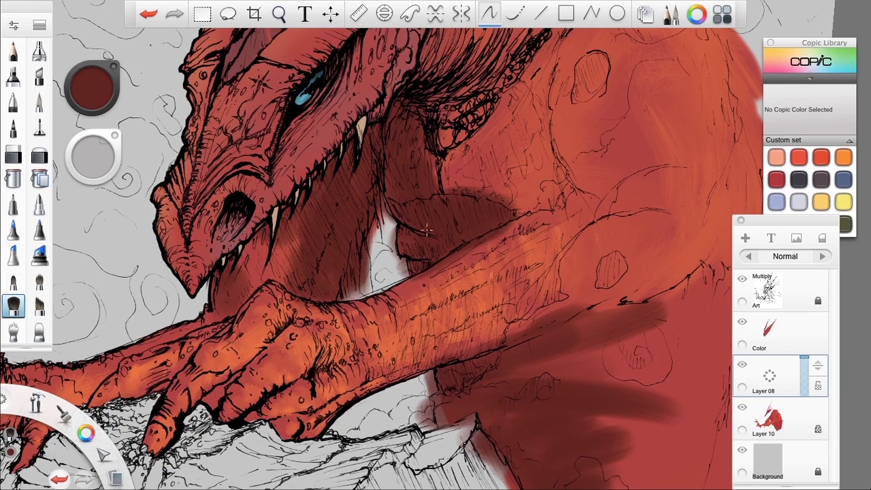
# Add dark red shadows around the front hand's knuckles and fingers and along the far forearm
pyautogui.press('space')
pyautogui.moveTo(414, 358)
pyautogui.mouseDown()
pyautogui.moveTo(515, 203)
pyautogui.moveTo(570, 218)
pyautogui.mouseUp()
pyautogui.moveTo(425, 153)
pyautogui.mouseDown()
pyautogui.moveTo(510, 154)
pyautogui.moveTo(211, 282)
pyautogui.mouseUp()
pyautogui.moveTo(299, 262); pyautogui.dragTo(380, 253)
pyautogui.moveTo(211, 255)
pyautogui.mouseDown()
pyautogui.moveTo(152, 212)
pyautogui.moveTo(224, 215)
pyautogui.mouseUp()
pyautogui.moveTo(140, 173); pyautogui.dragTo(165, 182)
pyautogui.press('space')
# Shade the upper edges of the far hand and its far-left digits in dark red
pyautogui.moveTo(245, 166); pyautogui.dragTo(642, 119)
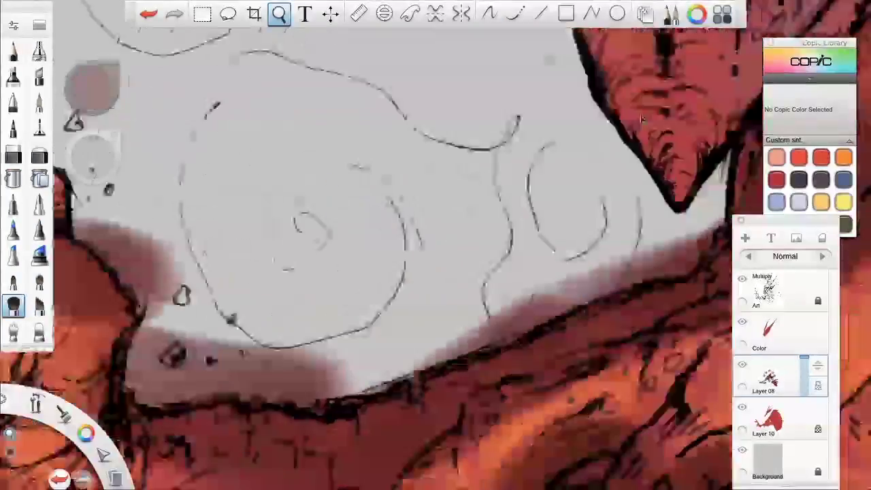
pyautogui.moveTo(313, 194); pyautogui.dragTo(527, 210)
pyautogui.moveTo(208, 116); pyautogui.dragTo(242, 146)
pyautogui.moveTo(93, 157)
pyautogui.mouseDown()
pyautogui.moveTo(102, 139)
pyautogui.moveTo(405, 204)
pyautogui.mouseUp()
pyautogui.press('space')
pyautogui.moveTo(370, 143)
pyautogui.mouseDown()
pyautogui.moveTo(404, 168)
pyautogui.moveTo(347, 122)
pyautogui.moveTo(351, 160)
pyautogui.mouseUp()
pyautogui.moveTo(262, 89)
pyautogui.mouseDown()
pyautogui.moveTo(224, 78)
pyautogui.moveTo(347, 160)
pyautogui.mouseUp()
pyautogui.moveTo(265, 85)
pyautogui.mouseDown()
pyautogui.moveTo(197, 92)
pyautogui.moveTo(132, 126)
pyautogui.mouseUp()
pyautogui.press('space')
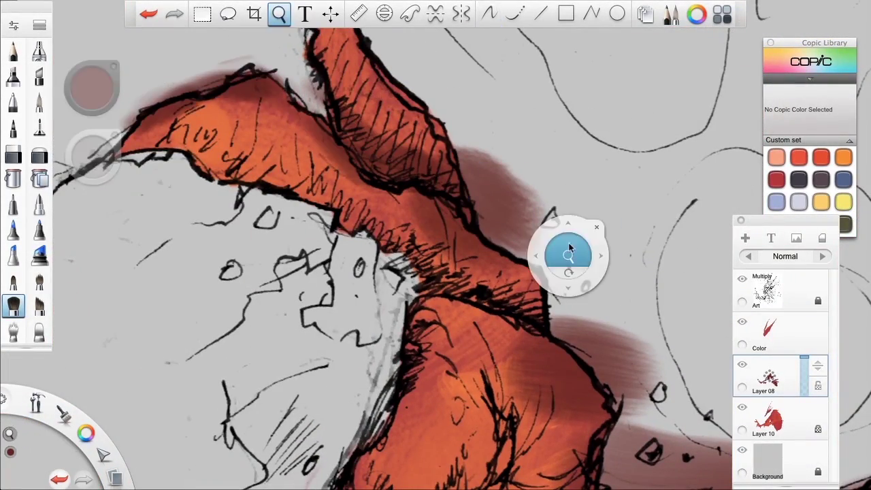
# Erase the dark red overspill along the far forearm's upper outline with the hard eraser
pyautogui.moveTo(568, 247)
pyautogui.mouseDown()
pyautogui.moveTo(520, 277)
pyautogui.moveTo(409, 174)
pyautogui.mouseUp()
pyautogui.moveTo(408, 174); pyautogui.dragTo(386, 181)
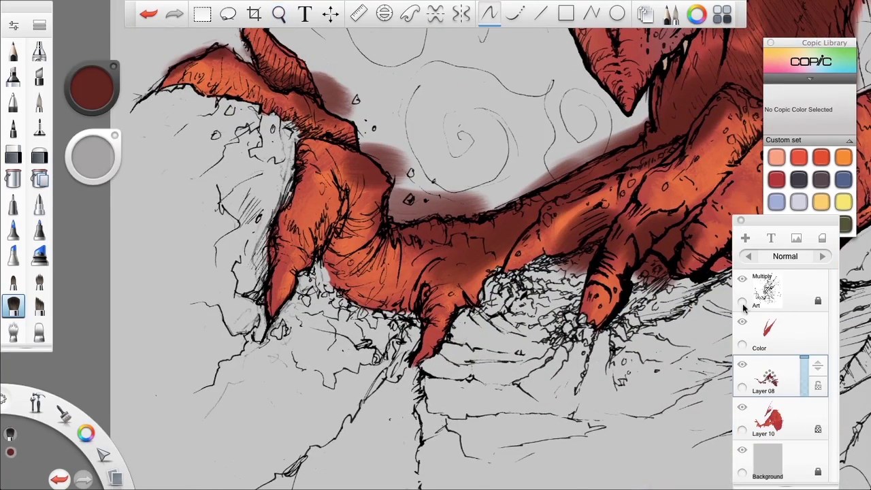
pyautogui.press('space')
pyautogui.moveTo(535, 301); pyautogui.dragTo(351, 354)
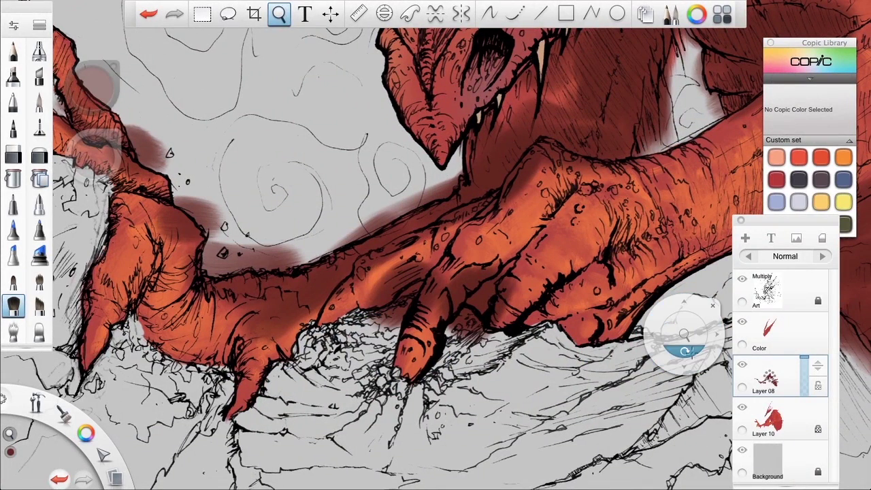
pyautogui.click(13, 157)
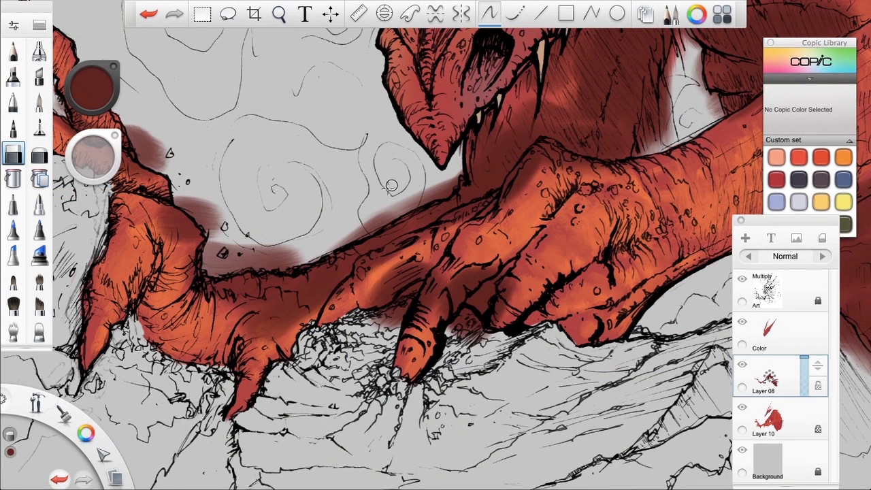
pyautogui.moveTo(367, 217); pyautogui.dragTo(354, 235)
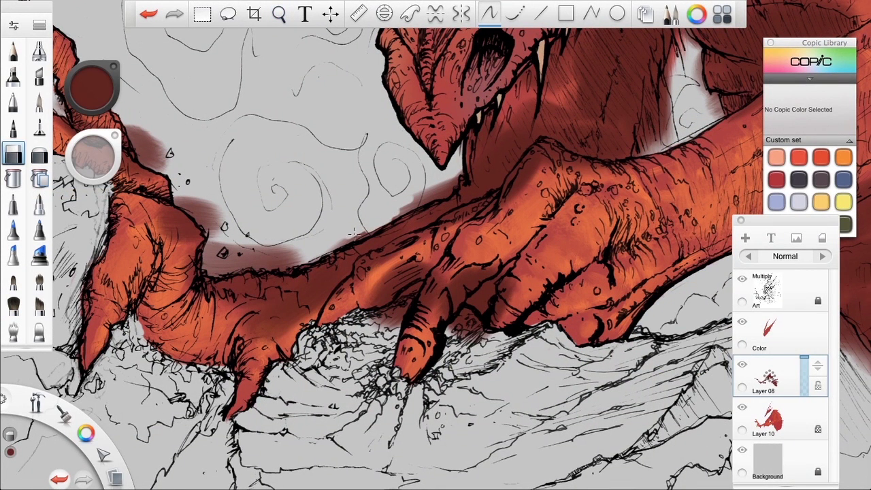
pyautogui.moveTo(418, 195); pyautogui.dragTo(451, 182)
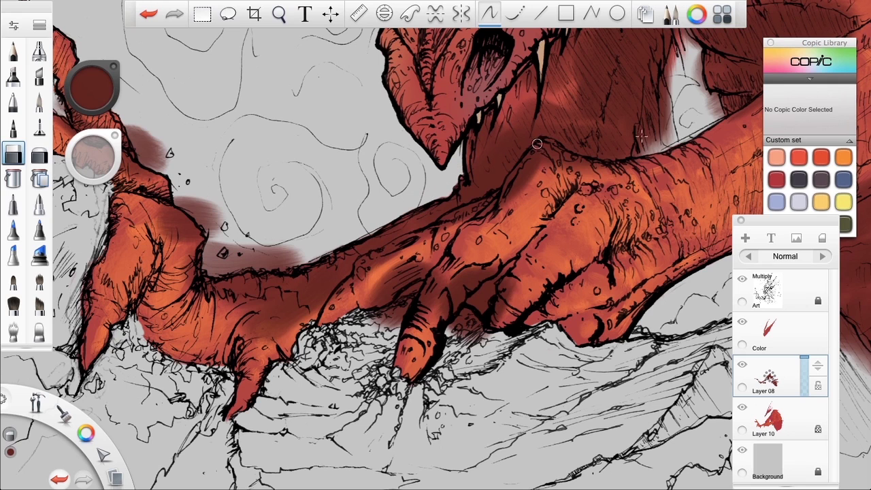
# Lighten the dark red shading on the neck and throat beneath the jaw with the soft eraser
pyautogui.click(40, 155)
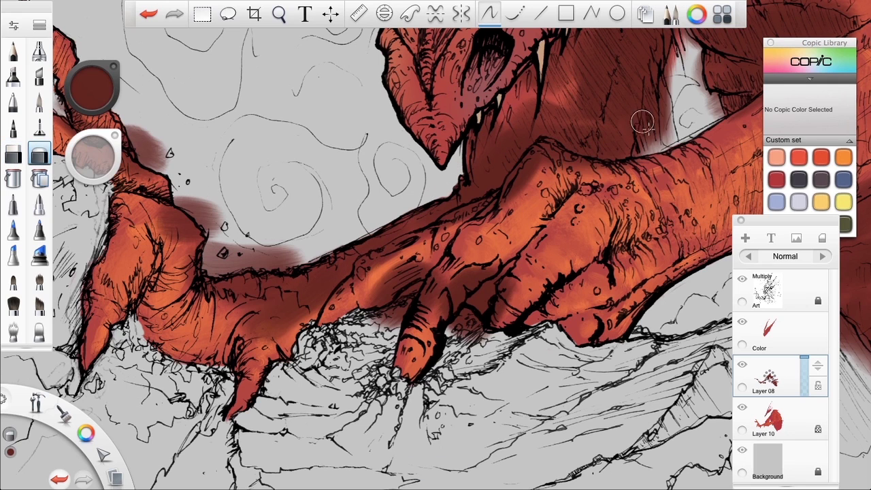
pyautogui.moveTo(653, 137)
pyautogui.mouseDown()
pyautogui.moveTo(661, 106)
pyautogui.moveTo(663, 123)
pyautogui.moveTo(609, 222)
pyautogui.mouseUp()
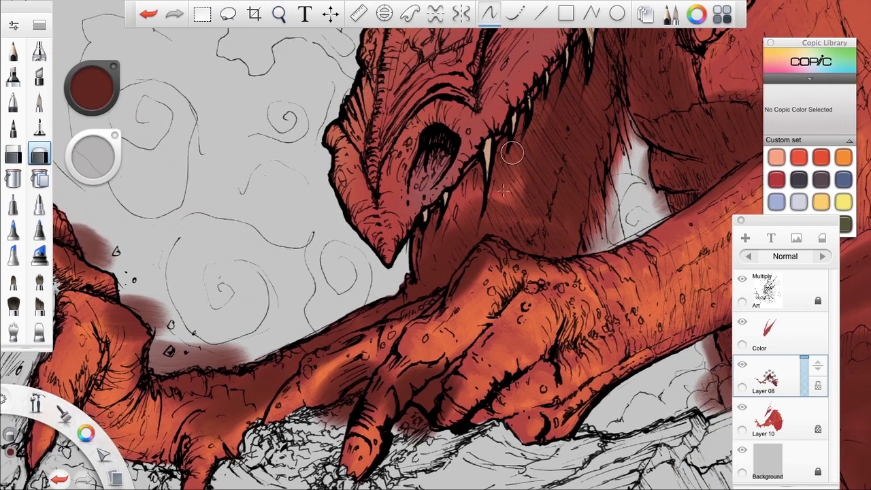
pyautogui.moveTo(515, 205)
pyautogui.mouseDown()
pyautogui.moveTo(519, 177)
pyautogui.moveTo(509, 166)
pyautogui.mouseUp()
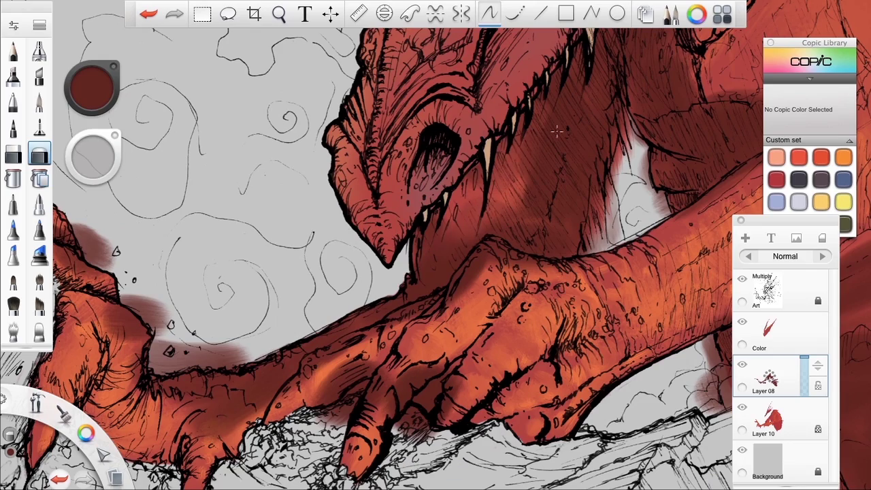
pyautogui.moveTo(556, 131); pyautogui.dragTo(539, 194)
pyautogui.moveTo(443, 248); pyautogui.dragTo(438, 266)
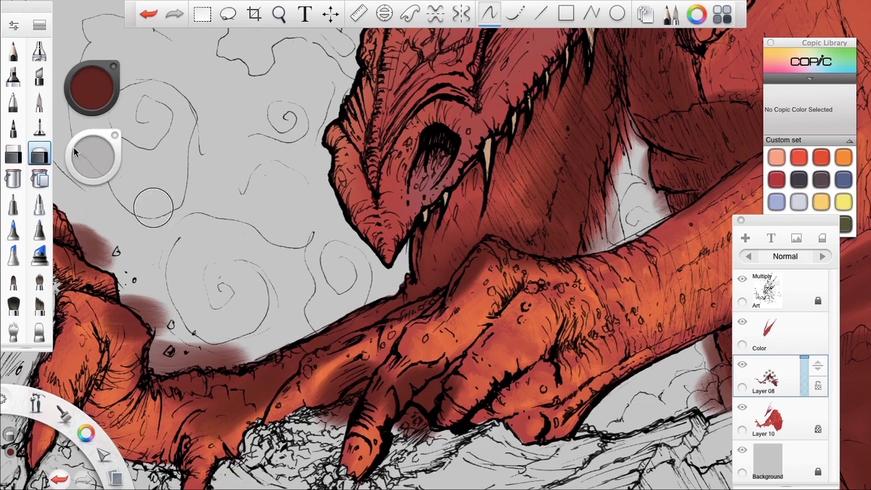
# Erase the shadow overspill outside the far hand's wrist, knuckles and upper digit with the hard eraser
pyautogui.click(14, 154)
pyautogui.moveTo(190, 339)
pyautogui.mouseDown()
pyautogui.moveTo(187, 374)
pyautogui.moveTo(344, 184)
pyautogui.mouseUp()
pyautogui.moveTo(351, 156); pyautogui.dragTo(417, 163)
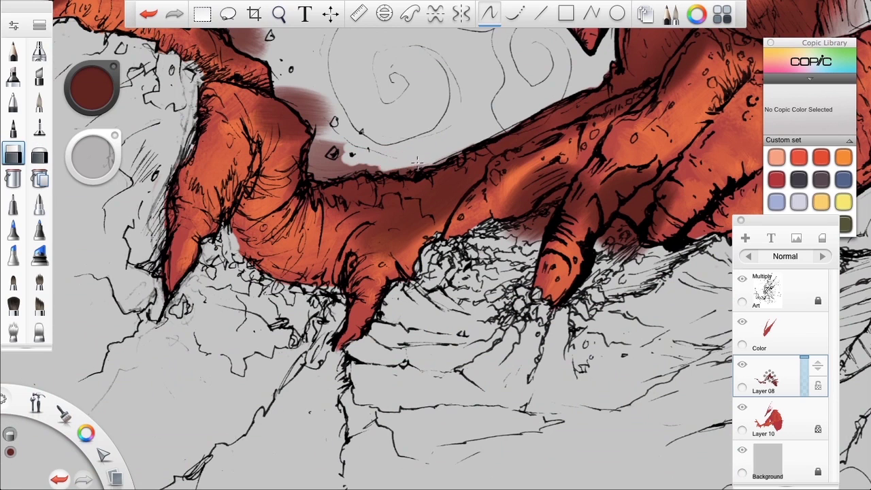
pyautogui.moveTo(323, 166)
pyautogui.mouseDown()
pyautogui.moveTo(335, 146)
pyautogui.moveTo(283, 89)
pyautogui.moveTo(303, 115)
pyautogui.moveTo(330, 114)
pyautogui.mouseUp()
pyautogui.moveTo(432, 207); pyautogui.dragTo(610, 365)
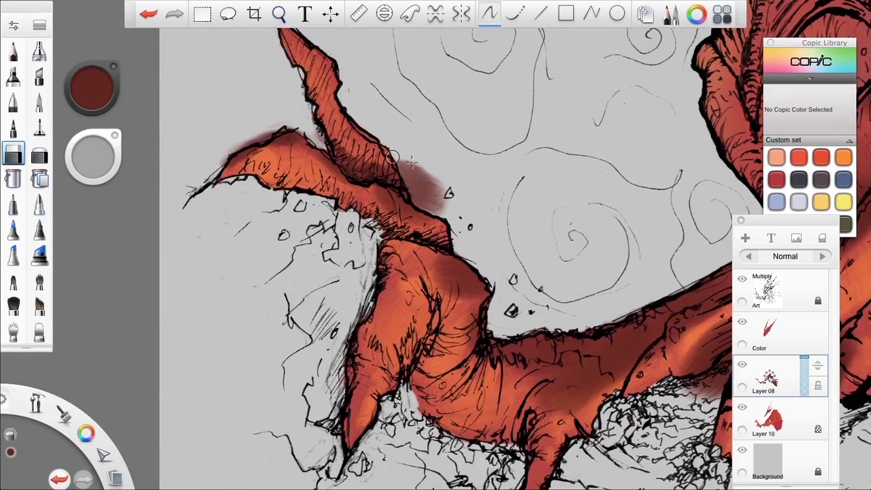
pyautogui.moveTo(396, 157); pyautogui.dragTo(442, 205)
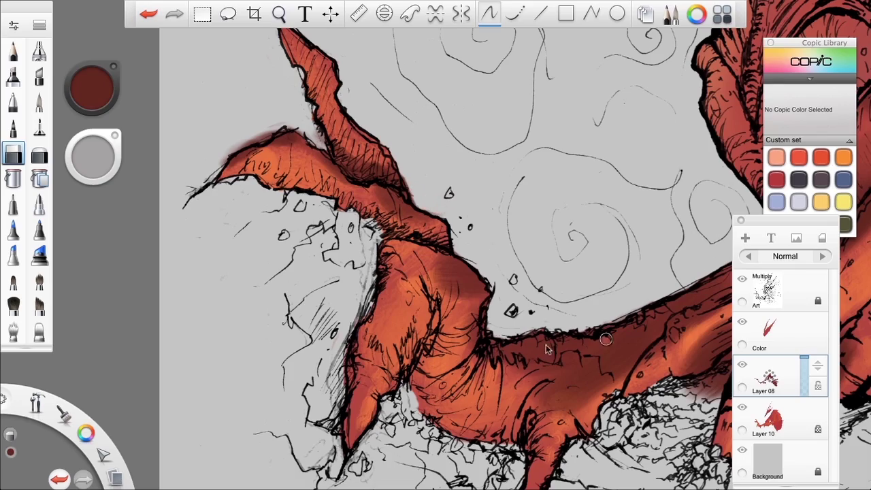
# Erase the shadow overspill on the rocks around the front hand's extended finger
pyautogui.press('space')
pyautogui.moveTo(540, 305); pyautogui.dragTo(215, 129)
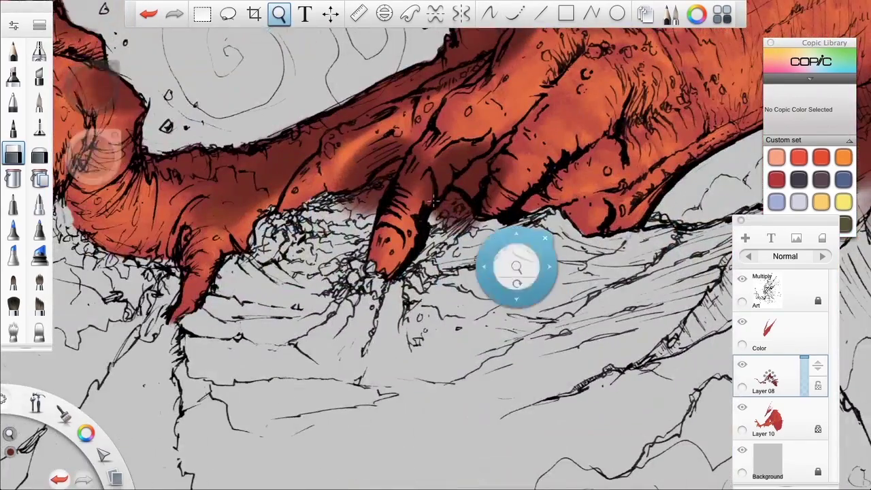
pyautogui.moveTo(433, 203); pyautogui.dragTo(461, 208)
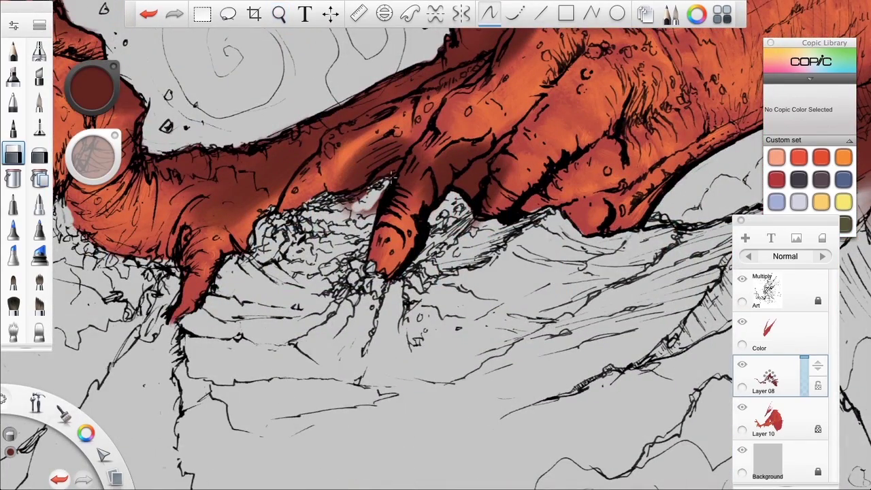
# Erase the dark red overspill beneath the front forearm, along the belly outline and the rock's peak
pyautogui.press('space')
pyautogui.moveTo(671, 210); pyautogui.dragTo(442, 292)
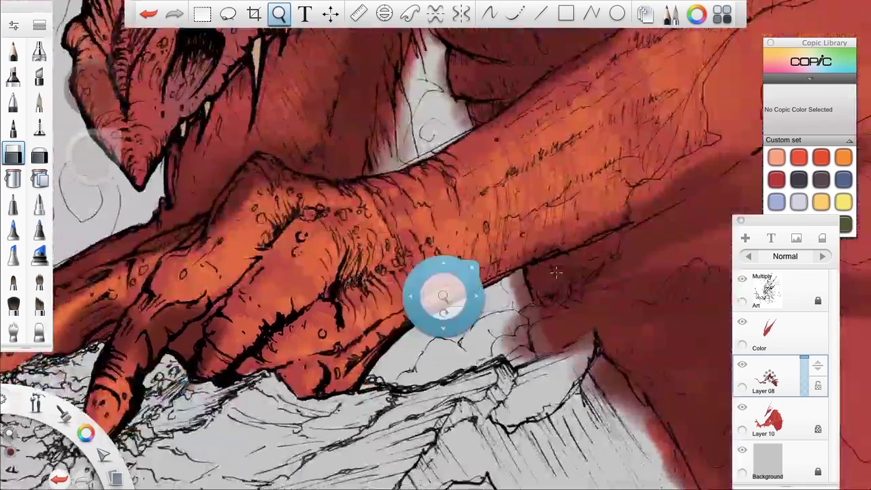
pyautogui.moveTo(527, 308)
pyautogui.mouseDown()
pyautogui.moveTo(548, 350)
pyautogui.moveTo(525, 346)
pyautogui.mouseUp()
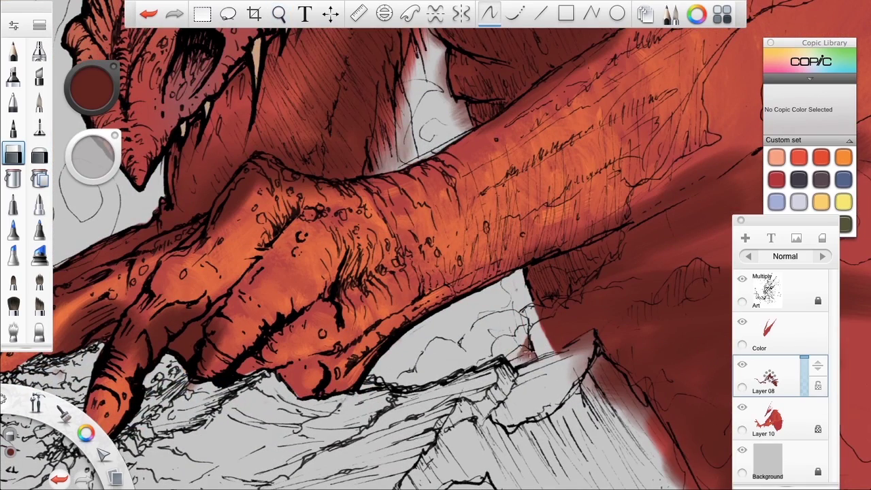
pyautogui.moveTo(591, 338)
pyautogui.mouseDown()
pyautogui.moveTo(600, 394)
pyautogui.moveTo(633, 412)
pyautogui.moveTo(603, 365)
pyautogui.mouseUp()
# Erase overspill in the gap between neck and chest and along the forearm's upper edge, then soften the chest fold shadow
pyautogui.press('space')
pyautogui.moveTo(422, 251); pyautogui.dragTo(461, 320)
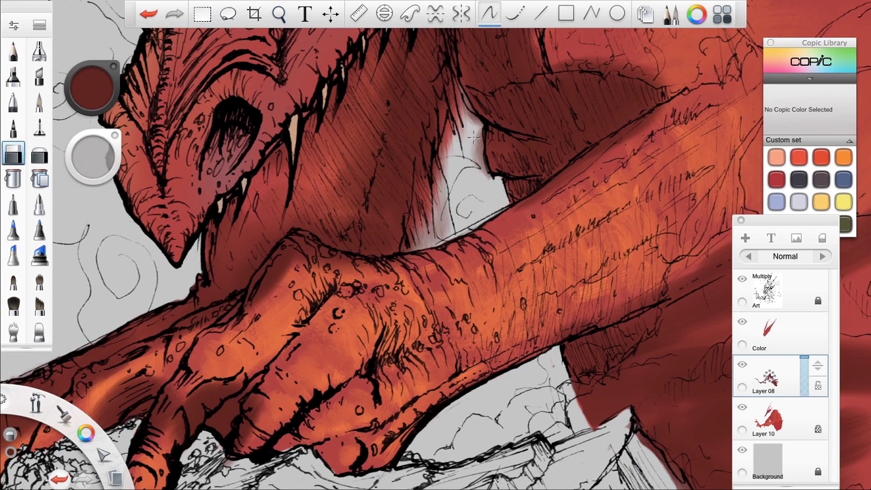
pyautogui.moveTo(542, 197); pyautogui.dragTo(685, 95)
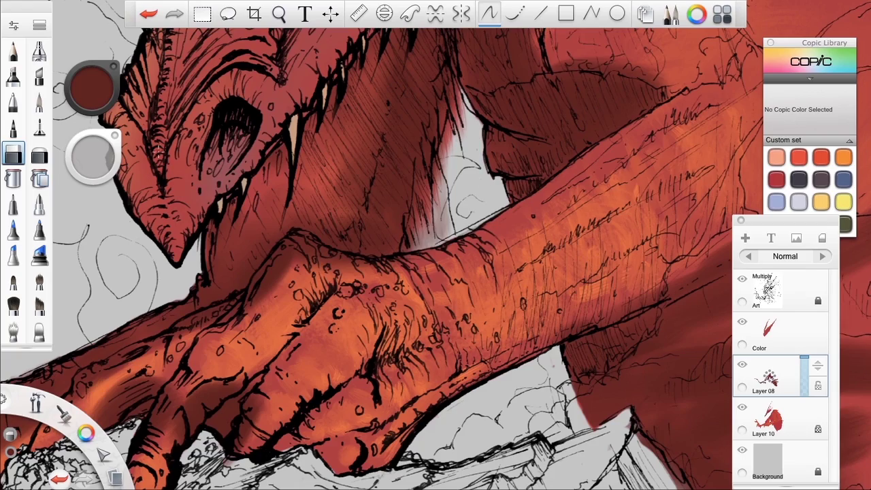
pyautogui.click(39, 154)
pyautogui.moveTo(631, 80); pyautogui.dragTo(557, 53)
# Merge the shadow layer, Layer 08, down into Layer 10 and choose the airbrush
pyautogui.press('space')
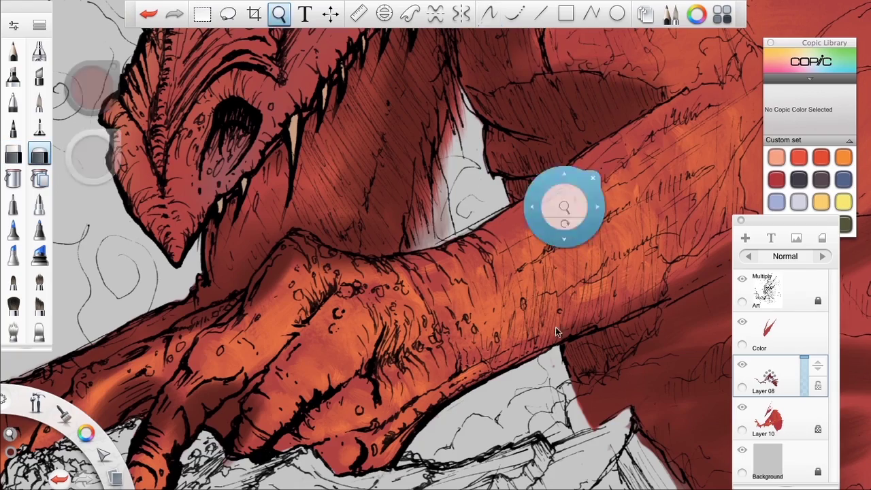
pyautogui.moveTo(560, 208)
pyautogui.mouseDown()
pyautogui.moveTo(525, 334)
pyautogui.moveTo(512, 195)
pyautogui.moveTo(538, 279)
pyautogui.mouseUp()
pyautogui.press('space')
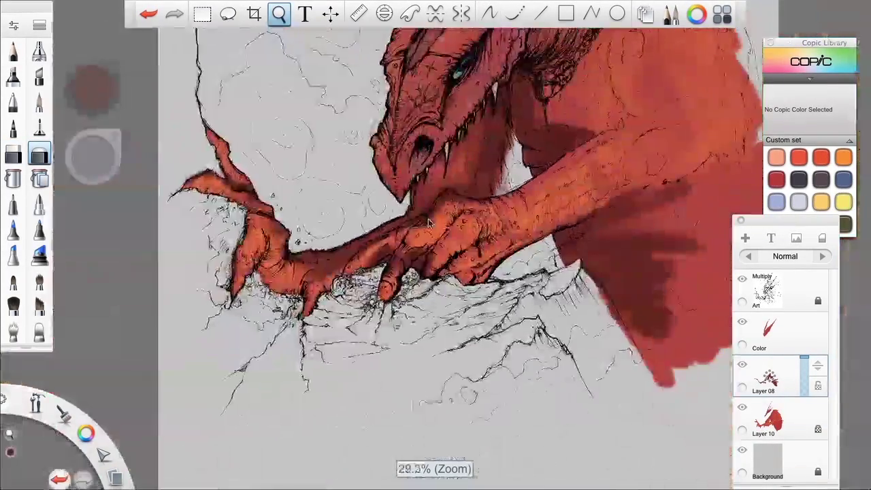
pyautogui.moveTo(632, 279)
pyautogui.mouseDown()
pyautogui.moveTo(535, 358)
pyautogui.moveTo(547, 380)
pyautogui.mouseUp()
pyautogui.click(39, 51)
pyautogui.moveTo(772, 380); pyautogui.dragTo(781, 417)
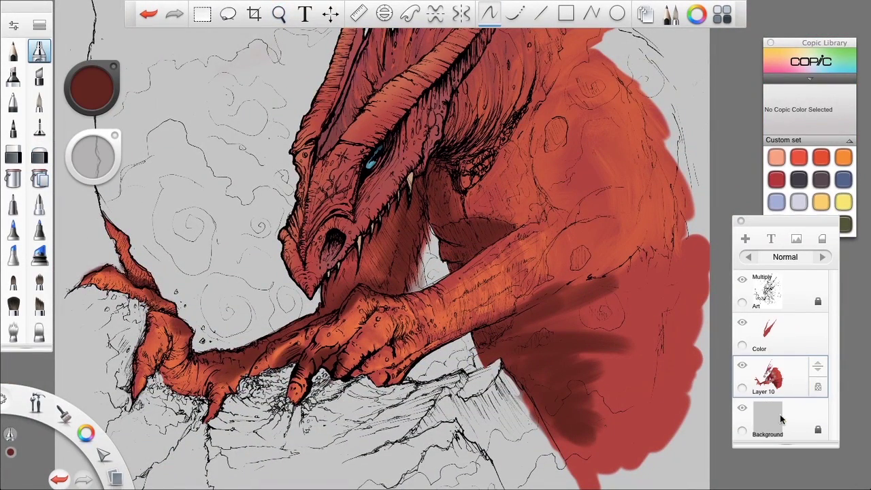
# Resize the airbrush, soften the body shadow below the front forearm, and sample the base red and dark red from the body
pyautogui.moveTo(96, 152); pyautogui.dragTo(95, 142)
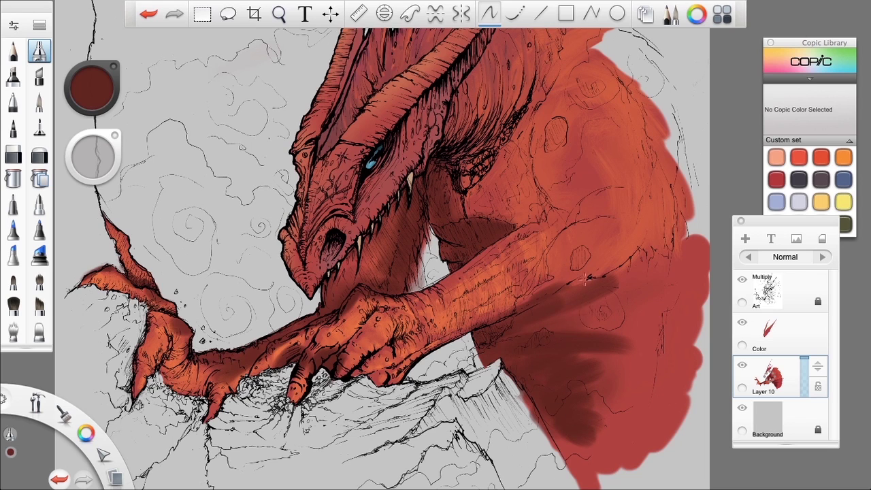
pyautogui.moveTo(588, 330); pyautogui.dragTo(566, 312)
pyautogui.moveTo(630, 317); pyautogui.dragTo(627, 212)
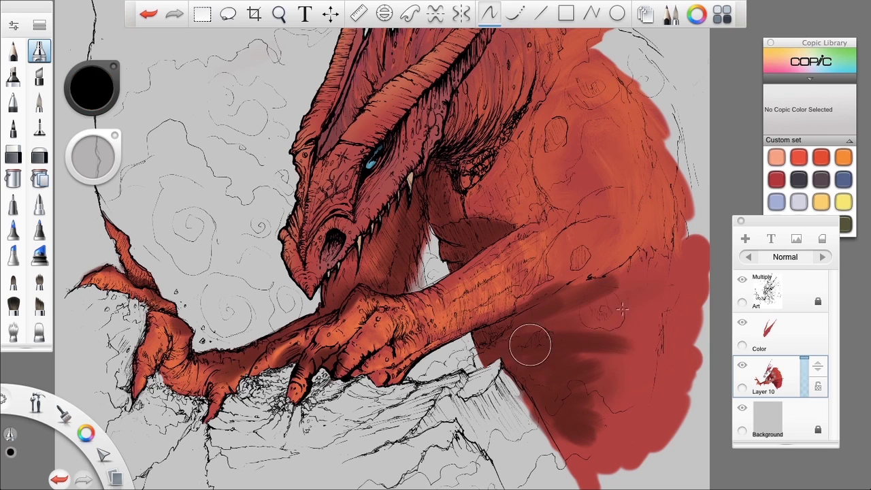
pyautogui.keyDown('alt'); pyautogui.click(623, 305); pyautogui.keyUp('alt')
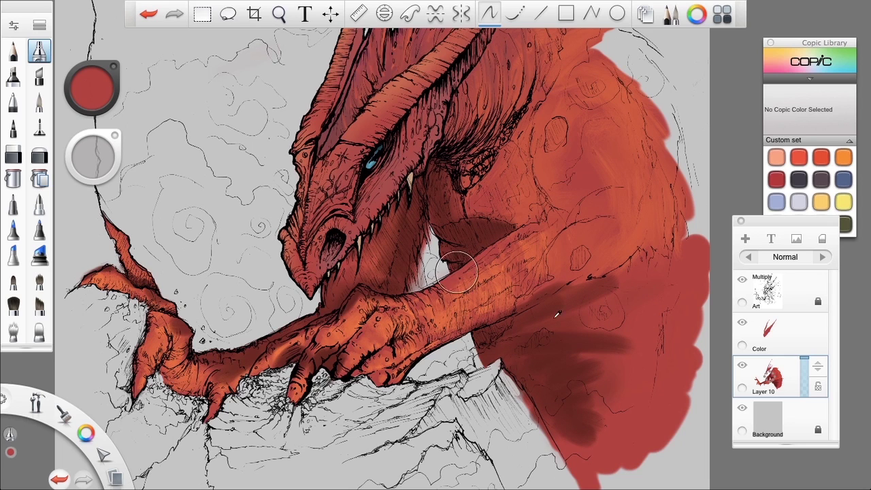
pyautogui.keyDown('alt'); pyautogui.click(540, 317); pyautogui.keyUp('alt')
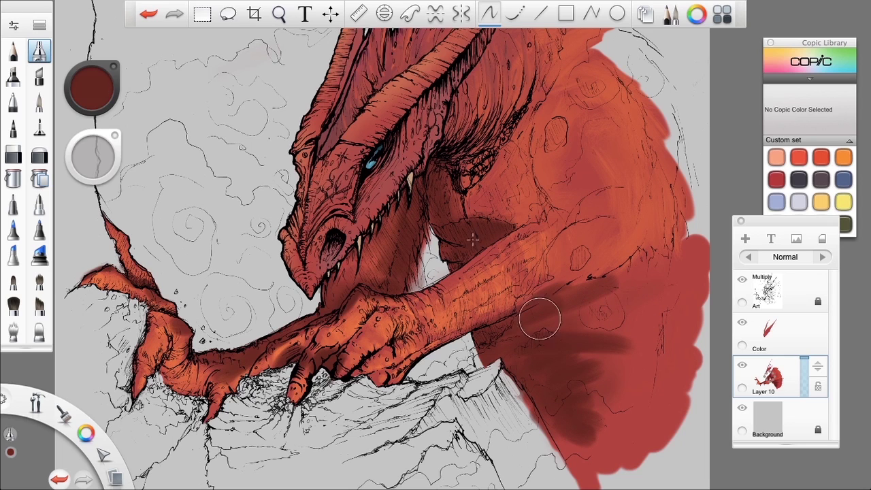
# Blend the shadows into the orange highlights on the front hand's fingers and the far hand with a smudging brush
pyautogui.click(39, 332)
pyautogui.press('space')
pyautogui.moveTo(391, 323); pyautogui.dragTo(331, 298)
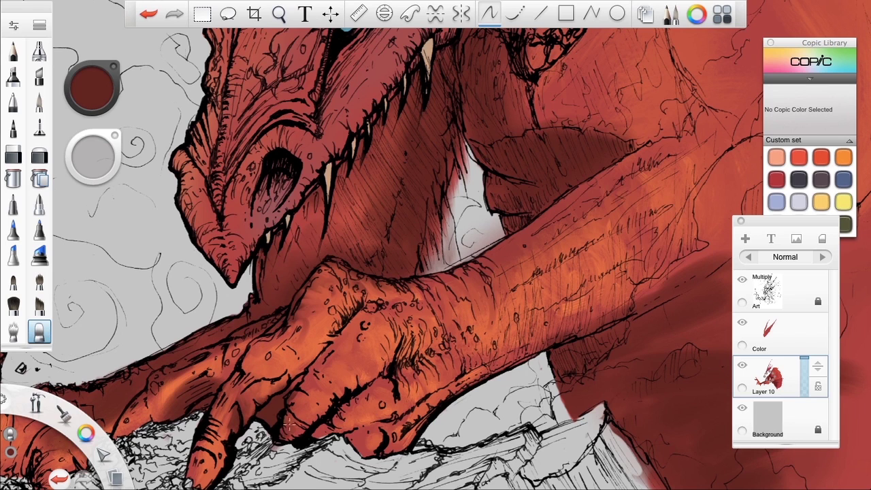
pyautogui.moveTo(188, 384)
pyautogui.mouseDown()
pyautogui.moveTo(189, 410)
pyautogui.moveTo(175, 402)
pyautogui.moveTo(163, 413)
pyautogui.moveTo(190, 406)
pyautogui.moveTo(216, 380)
pyautogui.moveTo(151, 389)
pyautogui.moveTo(174, 381)
pyautogui.moveTo(193, 357)
pyautogui.moveTo(288, 313)
pyautogui.moveTo(151, 390)
pyautogui.moveTo(167, 407)
pyautogui.mouseUp()
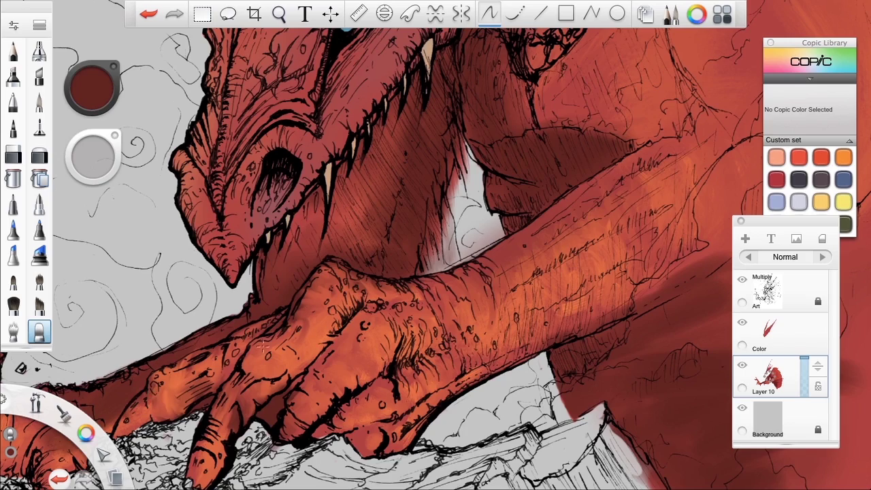
pyautogui.moveTo(579, 327); pyautogui.dragTo(798, 191)
pyautogui.moveTo(258, 320)
pyautogui.mouseDown()
pyautogui.moveTo(266, 292)
pyautogui.moveTo(249, 274)
pyautogui.moveTo(281, 268)
pyautogui.moveTo(278, 278)
pyautogui.moveTo(290, 270)
pyautogui.moveTo(313, 289)
pyautogui.moveTo(308, 265)
pyautogui.mouseUp()
# Switch to the other smudging brush, undo its first stroke, resize it and blend the far hand's knuckle and finger shading
pyautogui.click(13, 332)
pyautogui.moveTo(350, 244); pyautogui.dragTo(329, 249)
pyautogui.hotkey('ctrl', 'z')
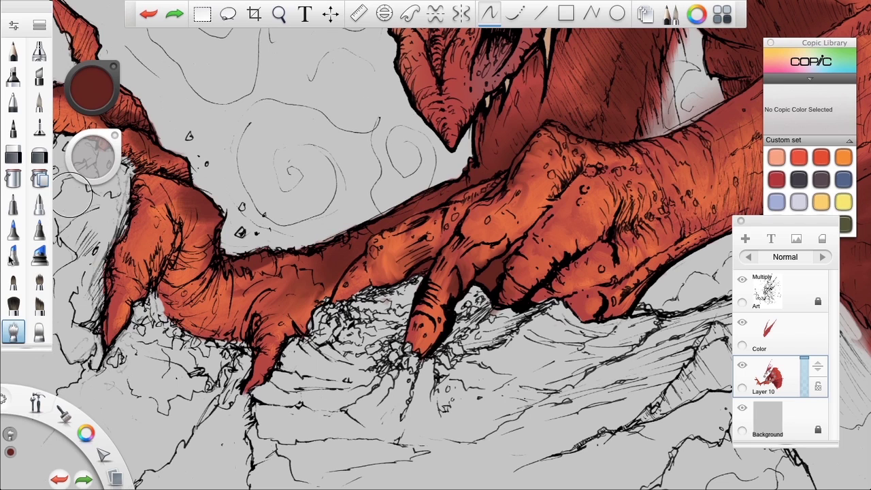
pyautogui.moveTo(91, 153); pyautogui.dragTo(90, 162)
pyautogui.moveTo(252, 278)
pyautogui.mouseDown()
pyautogui.moveTo(177, 223)
pyautogui.moveTo(164, 187)
pyautogui.mouseUp()
pyautogui.moveTo(183, 216)
pyautogui.mouseDown()
pyautogui.moveTo(148, 182)
pyautogui.moveTo(162, 247)
pyautogui.moveTo(190, 279)
pyautogui.mouseUp()
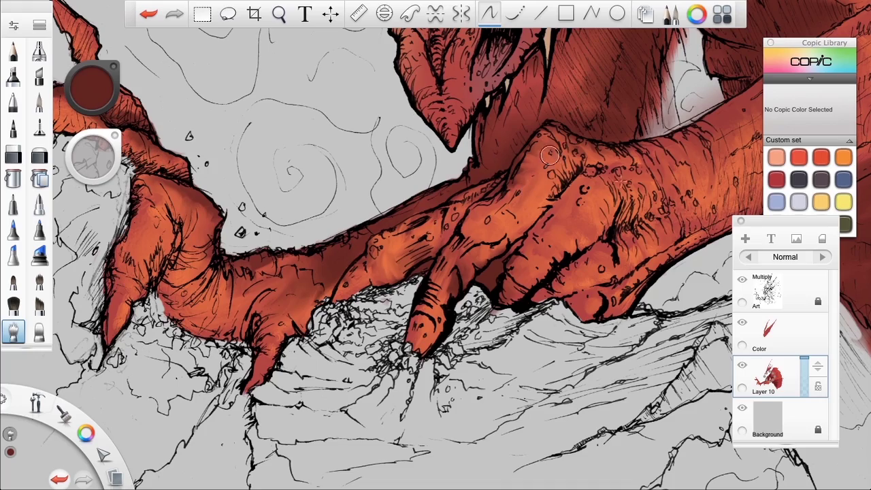
# Toggle the Color layer's visibility to check its contents and merge it down into Layer 10
pyautogui.press('space')
pyautogui.moveTo(505, 304); pyautogui.dragTo(524, 324)
pyautogui.moveTo(638, 238); pyautogui.dragTo(560, 340)
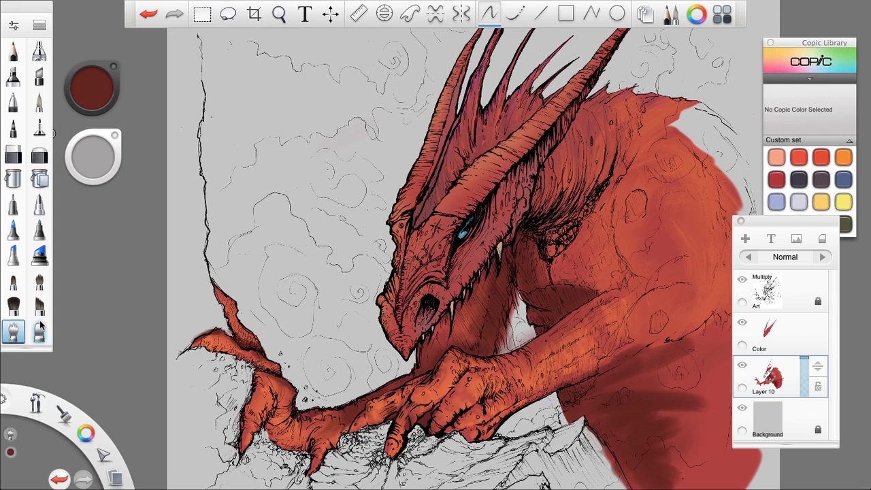
pyautogui.click(797, 326)
pyautogui.click(742, 325)
pyautogui.click(742, 325)
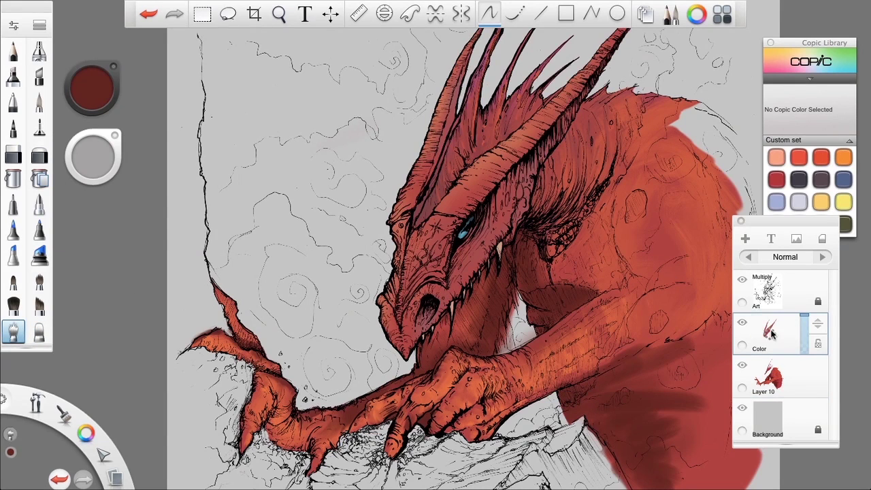
pyautogui.moveTo(769, 333); pyautogui.dragTo(771, 371)
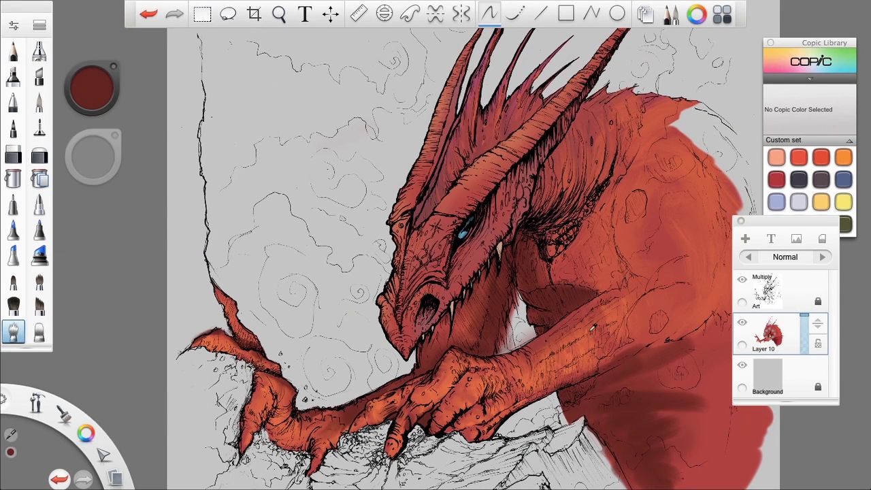
# Sample an orange-red from the front hand and paint highlights on the cheek, below the eye and on the snout with a resized paint brush
pyautogui.keyDown('alt'); pyautogui.click(447, 359); pyautogui.keyUp('alt')
pyautogui.click(41, 281)
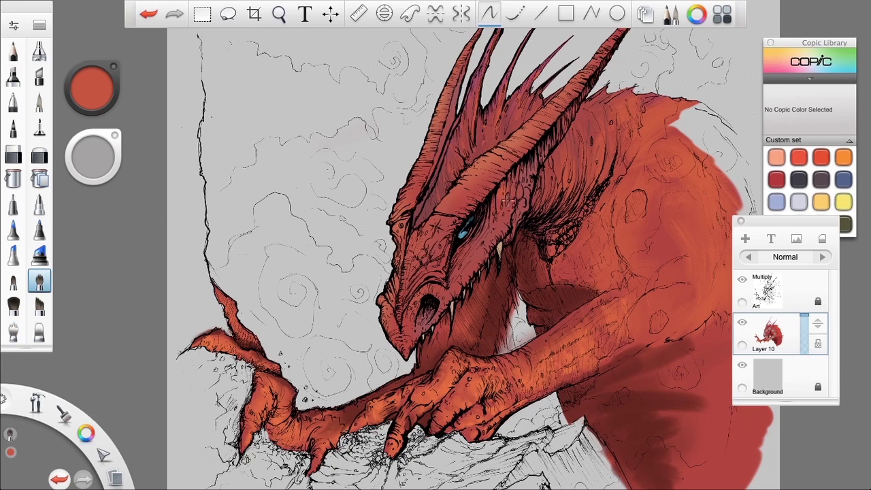
pyautogui.moveTo(88, 165); pyautogui.dragTo(88, 177)
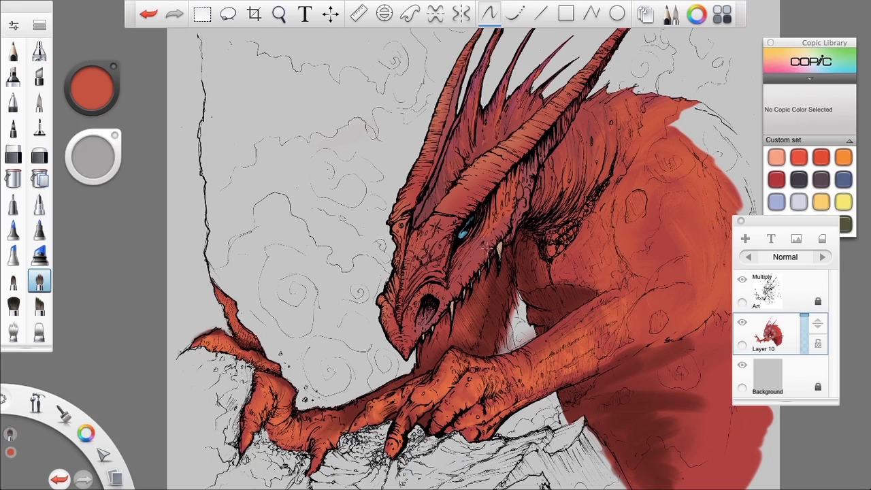
pyautogui.press('space')
pyautogui.moveTo(475, 254); pyautogui.dragTo(491, 250)
pyautogui.moveTo(457, 261); pyautogui.dragTo(490, 235)
pyautogui.moveTo(456, 280); pyautogui.dragTo(438, 305)
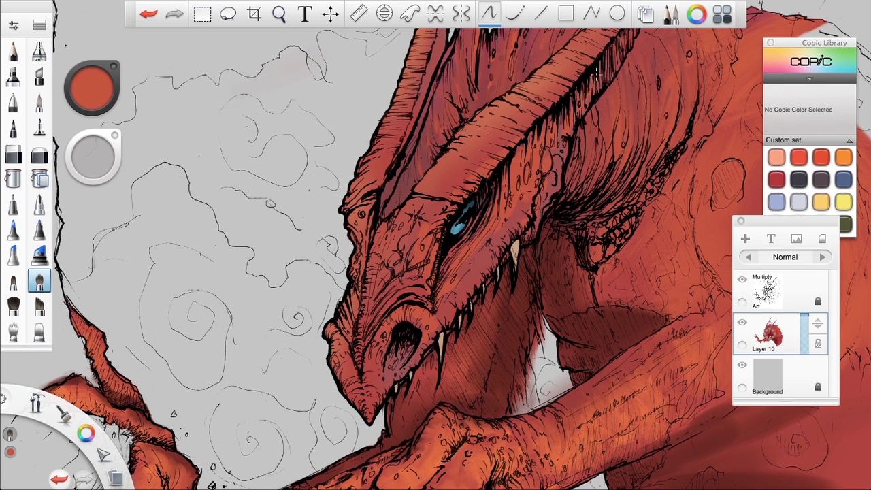
# Switch to a flat paint brush, mix a darker red and paint shading along the upper edge of the front forearm
pyautogui.press('space')
pyautogui.moveTo(657, 267); pyautogui.dragTo(570, 354)
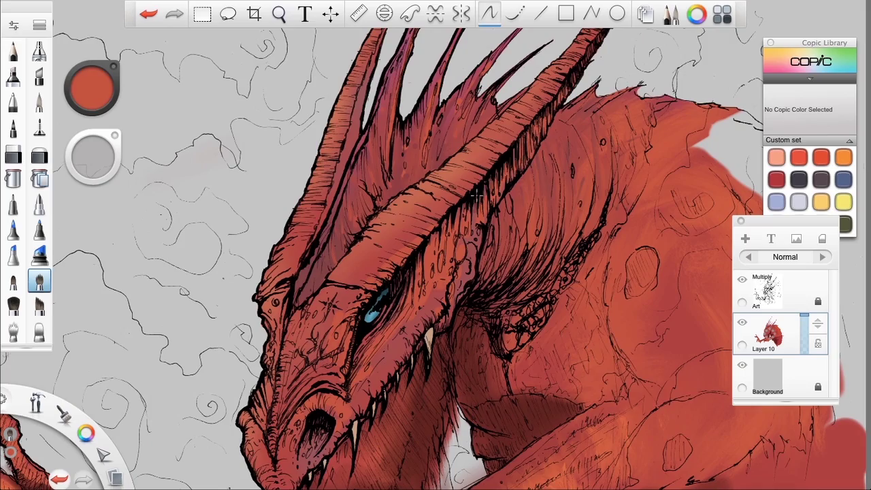
pyautogui.press('space')
pyautogui.moveTo(594, 305); pyautogui.dragTo(613, 162)
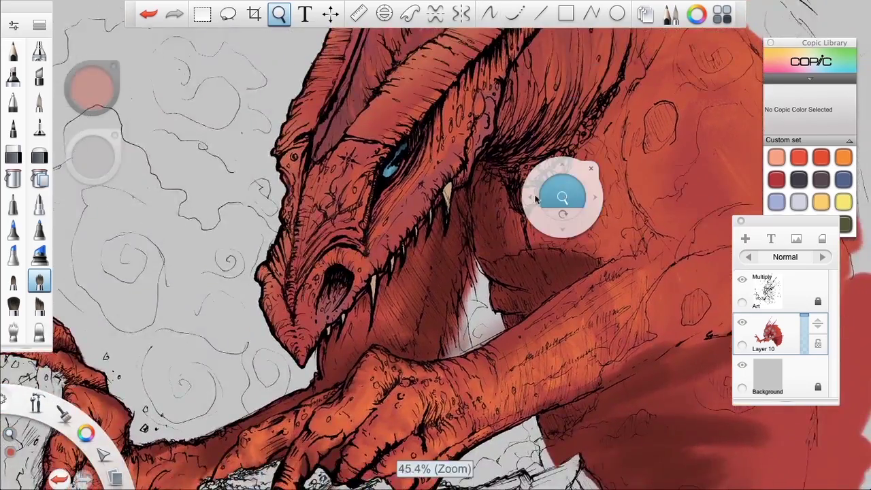
pyautogui.moveTo(544, 199)
pyautogui.mouseDown()
pyautogui.moveTo(497, 264)
pyautogui.moveTo(498, 297)
pyautogui.moveTo(460, 286)
pyautogui.moveTo(446, 292)
pyautogui.mouseUp()
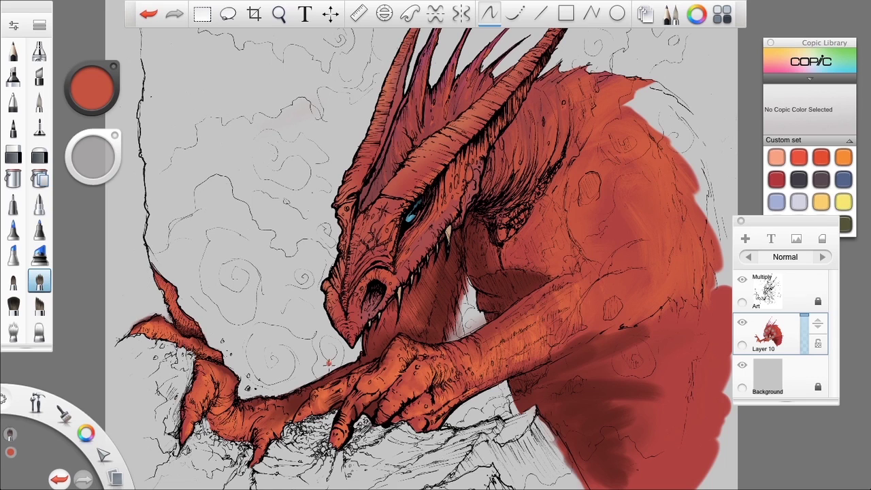
pyautogui.click(39, 305)
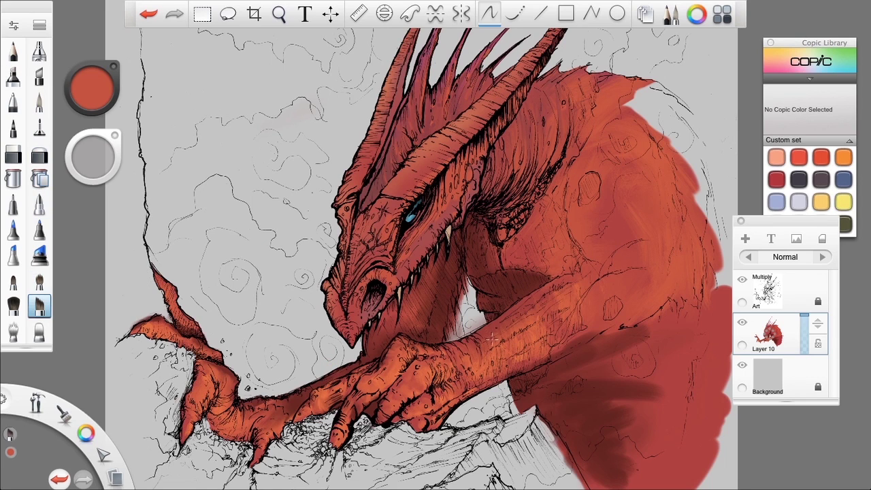
pyautogui.click(91, 88)
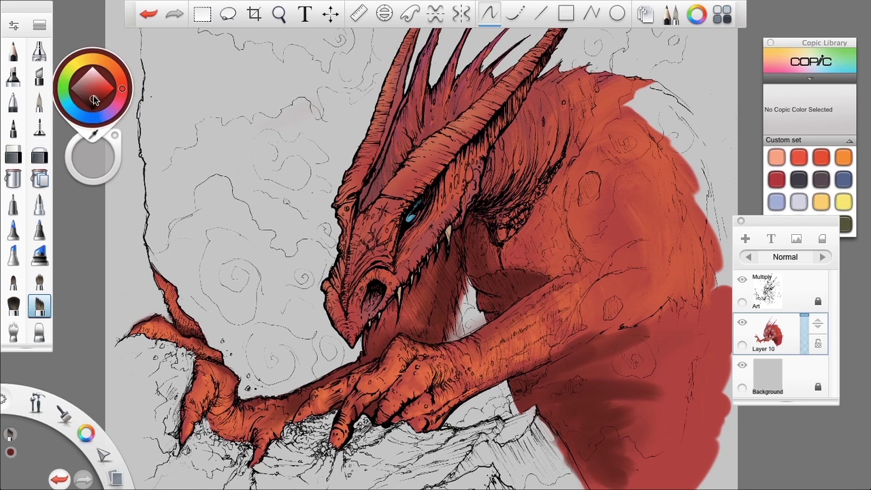
pyautogui.moveTo(514, 313); pyautogui.dragTo(468, 324)
pyautogui.press('super+z')
pyautogui.moveTo(527, 332); pyautogui.dragTo(515, 332)
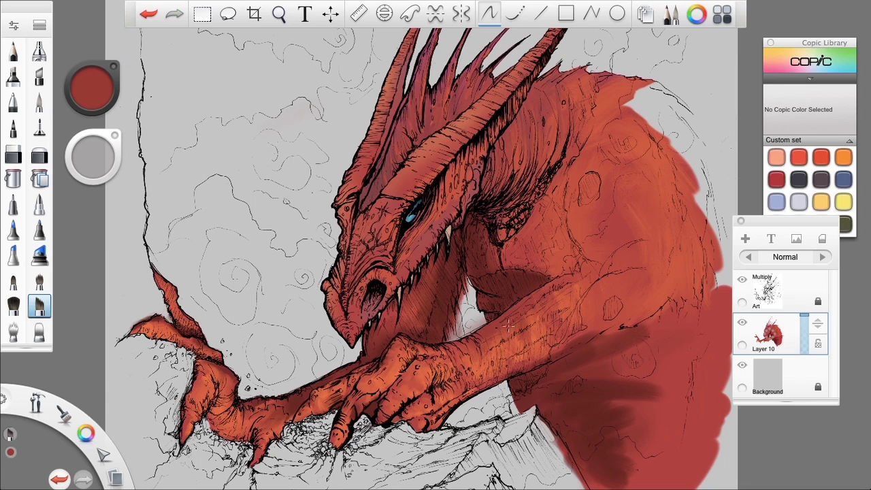
# Sample the dark red from the shadowed upper arm, lock Layer 10's transparency and shade the front forearm and hand
pyautogui.press('i')
pyautogui.click(492, 266)
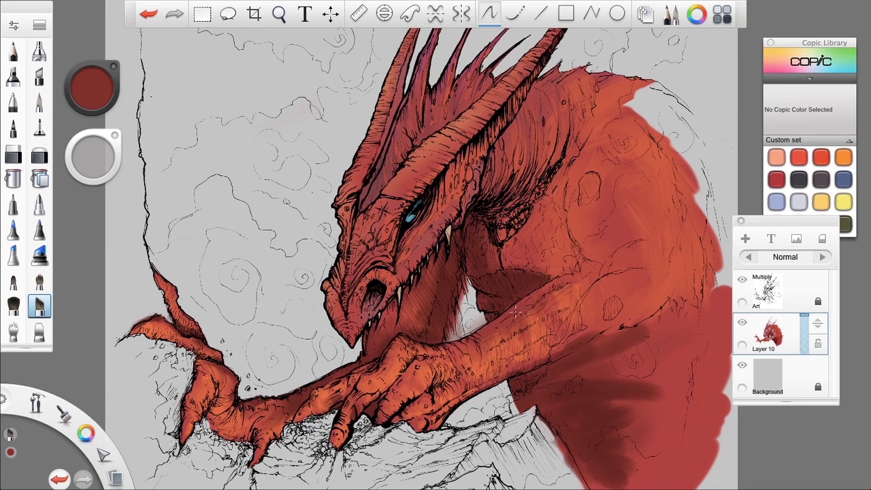
pyautogui.moveTo(570, 278)
pyautogui.mouseDown()
pyautogui.moveTo(458, 351)
pyautogui.moveTo(410, 347)
pyautogui.moveTo(363, 383)
pyautogui.moveTo(342, 435)
pyautogui.mouseUp()
pyautogui.click(817, 346)
pyautogui.moveTo(389, 388)
pyautogui.mouseDown()
pyautogui.moveTo(419, 409)
pyautogui.moveTo(498, 368)
pyautogui.moveTo(513, 381)
pyautogui.moveTo(571, 330)
pyautogui.moveTo(617, 321)
pyautogui.moveTo(654, 225)
pyautogui.mouseUp()
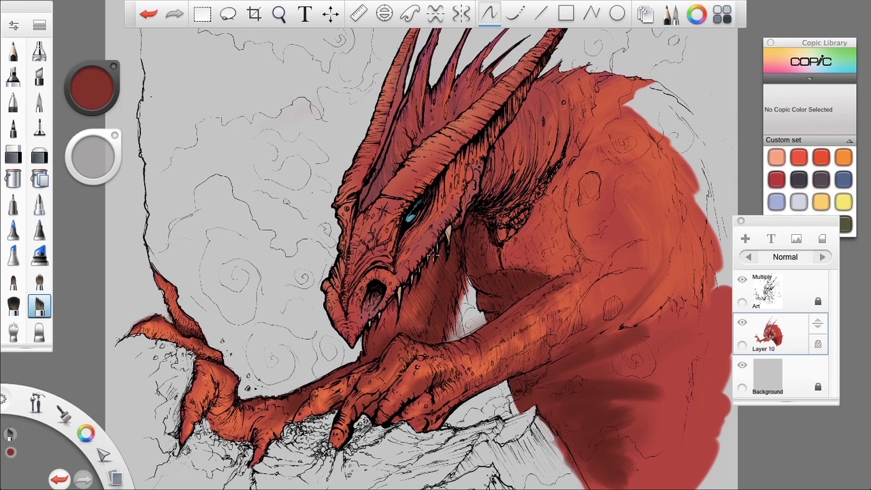
# Choose another Synthetic Paint brush, unlock Layer 10's transparency and touch up the neck's edge beside the gap above the forearm
pyautogui.click(41, 26)
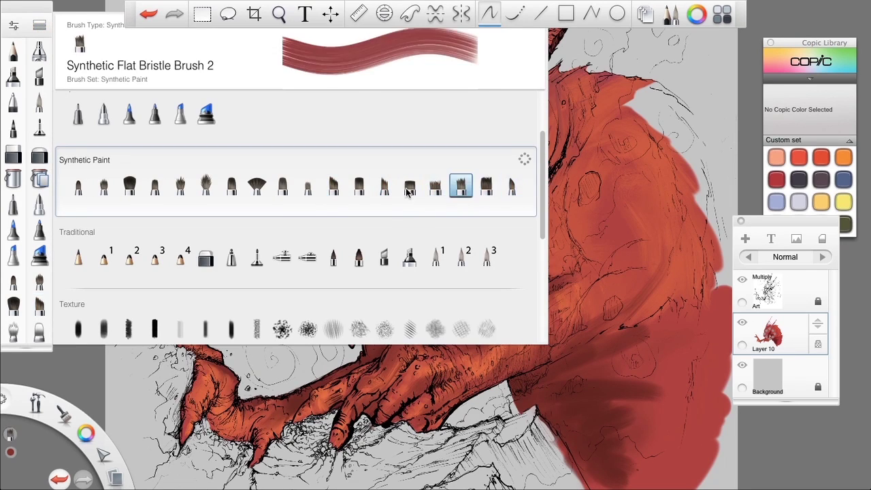
pyautogui.click(384, 187)
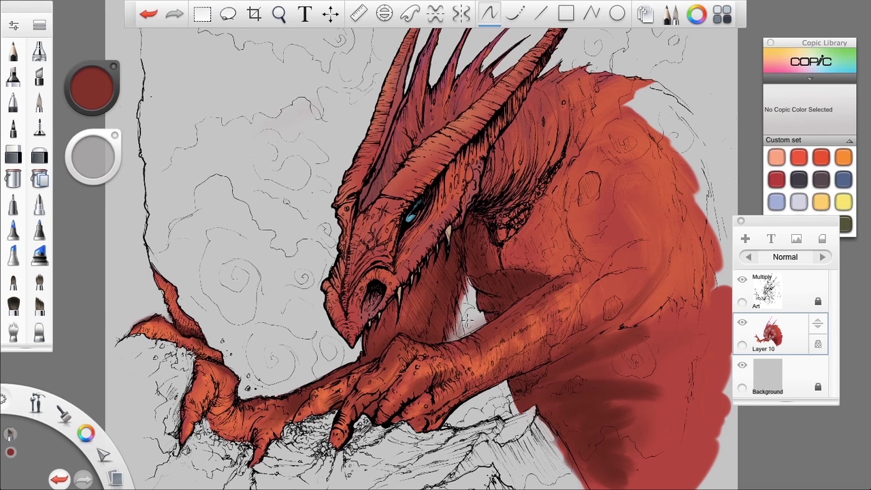
pyautogui.click(818, 345)
pyautogui.moveTo(464, 292); pyautogui.dragTo(459, 324)
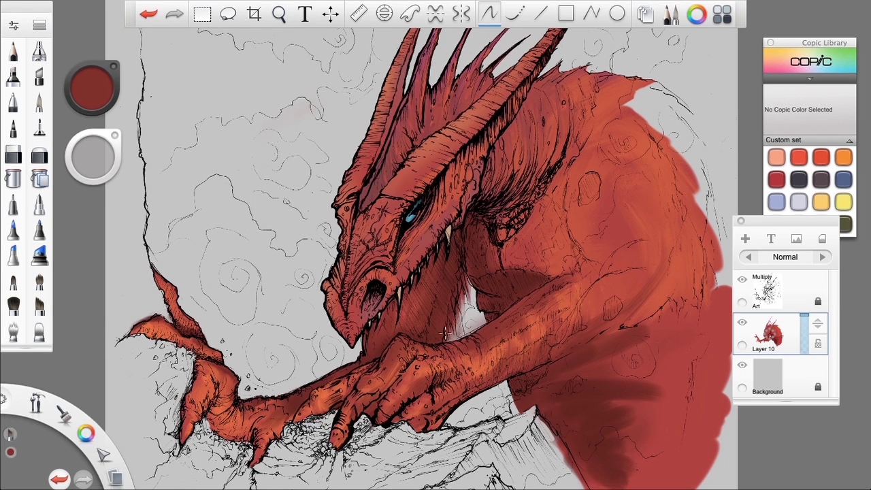
# Resize the brush and paint dark red shading on the far hand's palm, fingers and claws
pyautogui.click(39, 280)
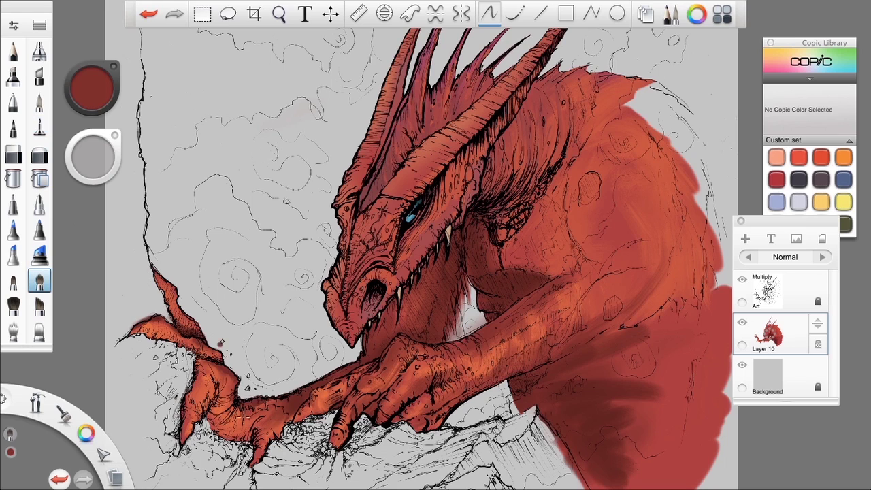
pyautogui.moveTo(90, 165); pyautogui.dragTo(85, 134)
pyautogui.click(38, 306)
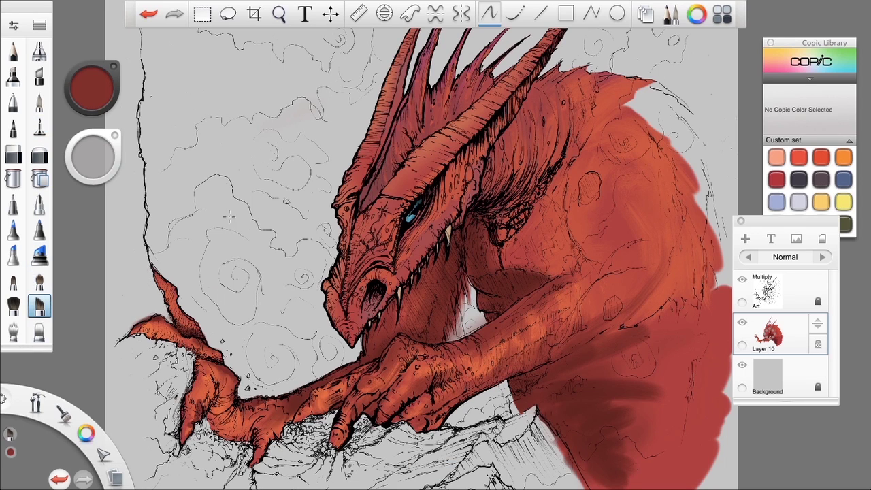
pyautogui.moveTo(210, 393); pyautogui.dragTo(218, 378)
pyautogui.moveTo(216, 412)
pyautogui.mouseDown()
pyautogui.moveTo(191, 429)
pyautogui.moveTo(248, 424)
pyautogui.mouseUp()
pyautogui.moveTo(226, 412); pyautogui.dragTo(209, 373)
pyautogui.moveTo(145, 332); pyautogui.dragTo(186, 343)
pyautogui.moveTo(158, 281); pyautogui.dragTo(175, 312)
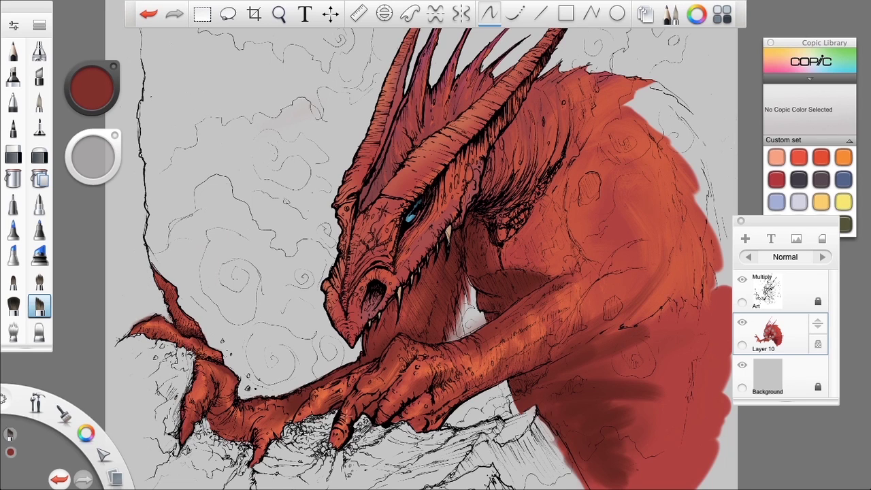
# Tint the front hand's raised knuckle with Copic BV17 Deep Reddish Blue and blend in red sampled from the hand
pyautogui.click(844, 180)
pyautogui.press('space')
pyautogui.moveTo(369, 349); pyautogui.dragTo(552, 187)
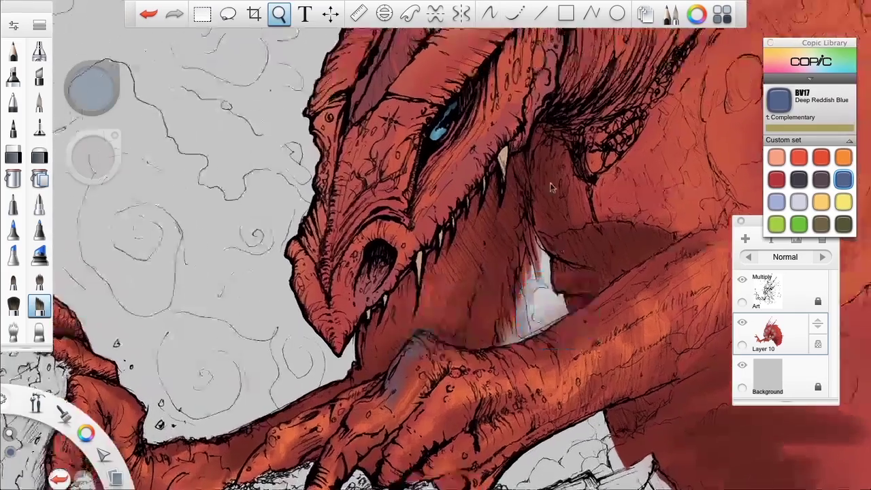
pyautogui.moveTo(390, 397); pyautogui.dragTo(358, 210)
pyautogui.keyDown('alt'); pyautogui.click(363, 211); pyautogui.keyUp('alt')
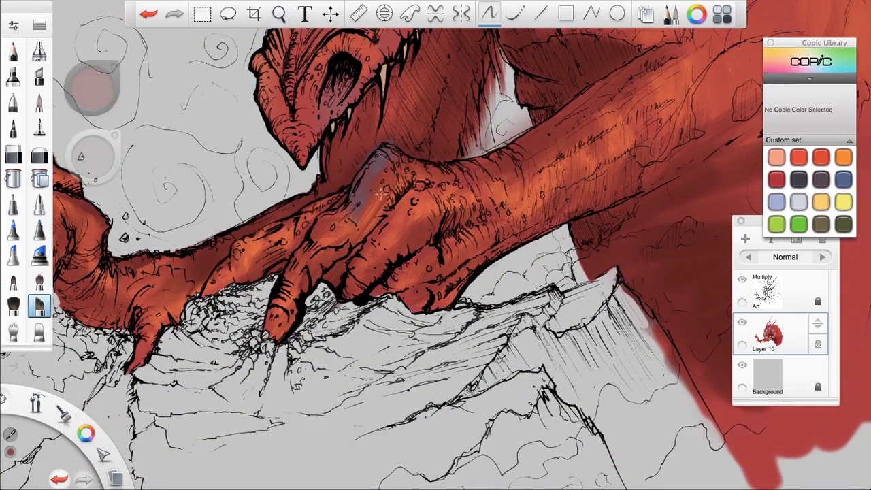
pyautogui.keyDown('alt'); pyautogui.click(389, 194); pyautogui.keyUp('alt')
pyautogui.moveTo(348, 228); pyautogui.dragTo(379, 188)
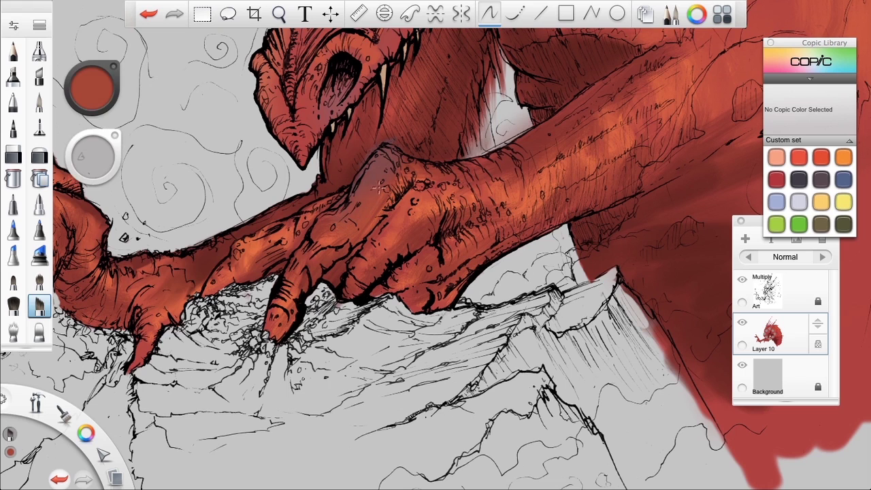
# Sample the dark tone at the raised knuckle and soften its outer edge with a blending Synthetic Paint brush
pyautogui.keyDown('alt'); pyautogui.click(388, 151); pyautogui.keyUp('alt')
pyautogui.keyDown('alt'); pyautogui.click(391, 139); pyautogui.keyUp('alt')
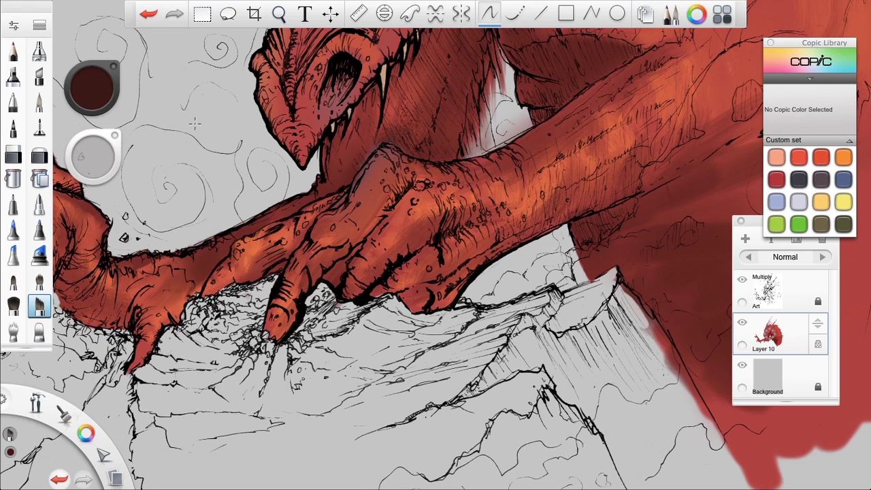
pyautogui.click(40, 25)
pyautogui.click(79, 186)
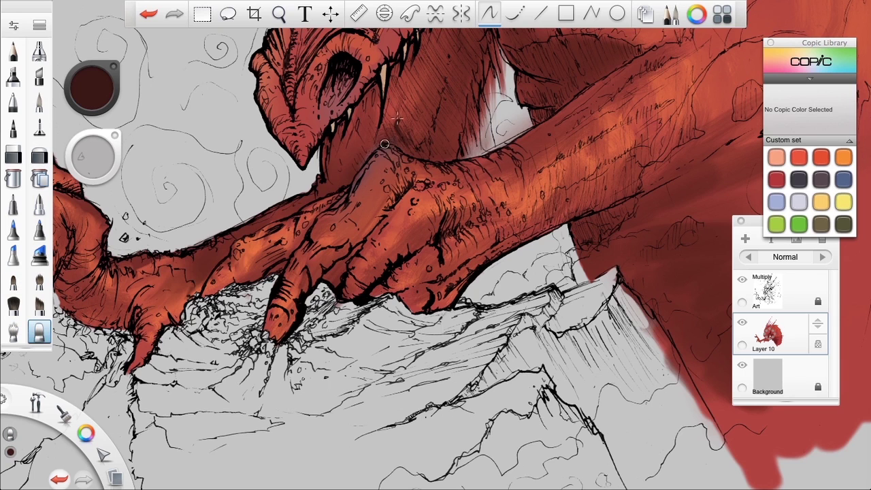
pyautogui.moveTo(368, 151); pyautogui.dragTo(342, 181)
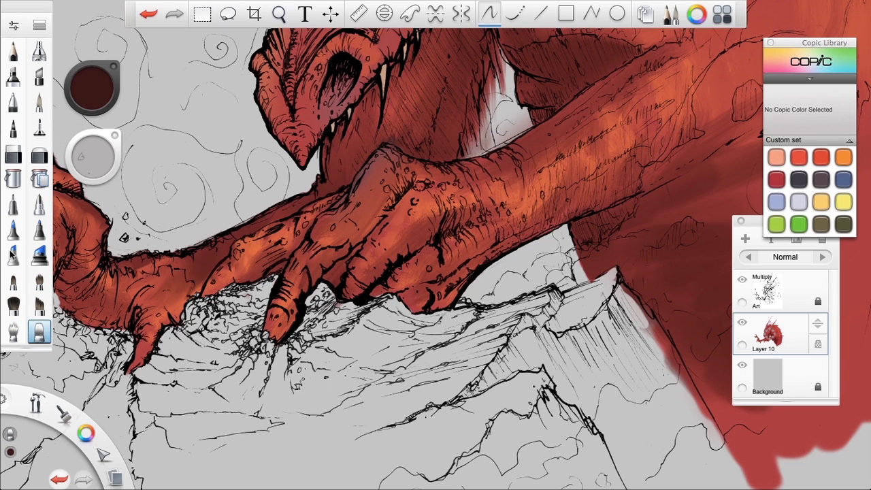
# Sample a muted purple-red from the knuckle and shade the front hand's fingers with a Synthetic Paint brush
pyautogui.click(39, 25)
pyautogui.click(310, 191)
pyautogui.click(41, 30)
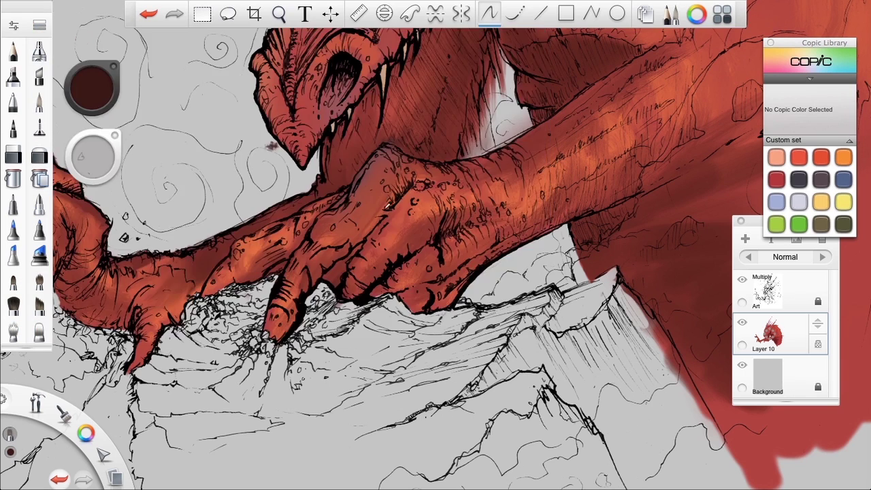
pyautogui.press('space')
pyautogui.moveTo(356, 236); pyautogui.dragTo(389, 225)
pyautogui.keyDown('alt'); pyautogui.click(365, 149); pyautogui.keyUp('alt')
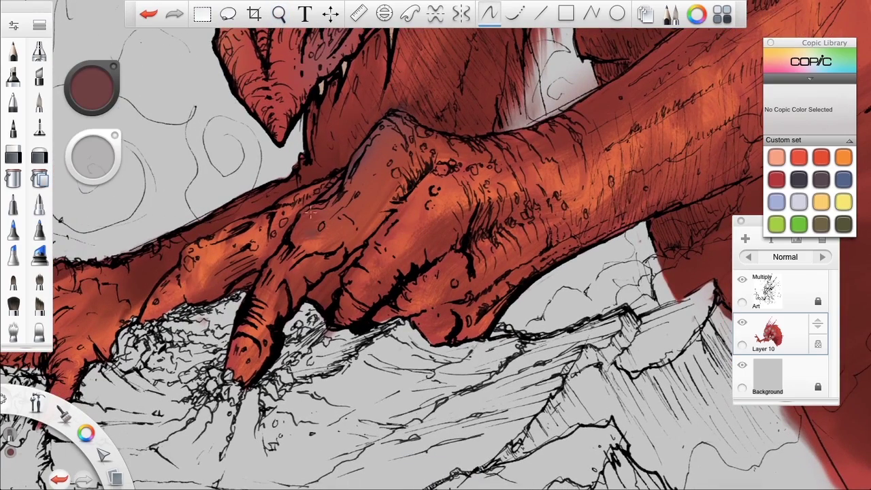
pyautogui.click(39, 25)
pyautogui.click(358, 185)
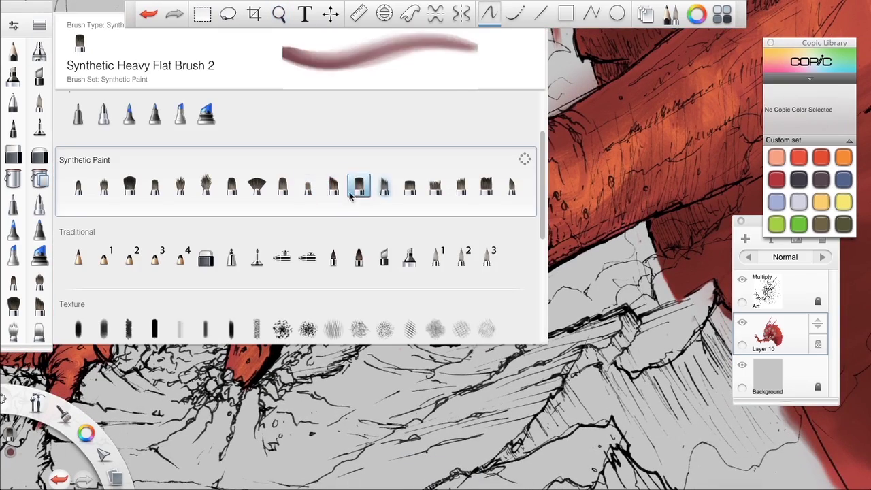
pyautogui.click(383, 185)
pyautogui.click(41, 30)
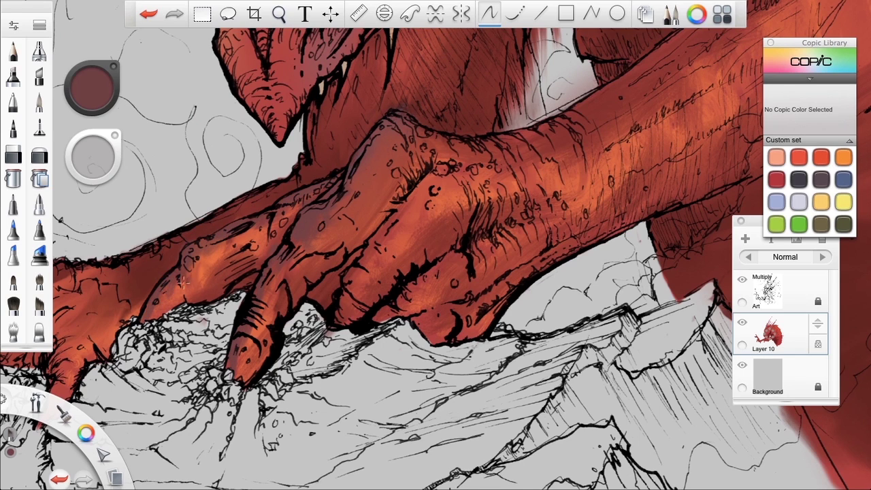
pyautogui.moveTo(427, 191); pyautogui.dragTo(399, 214)
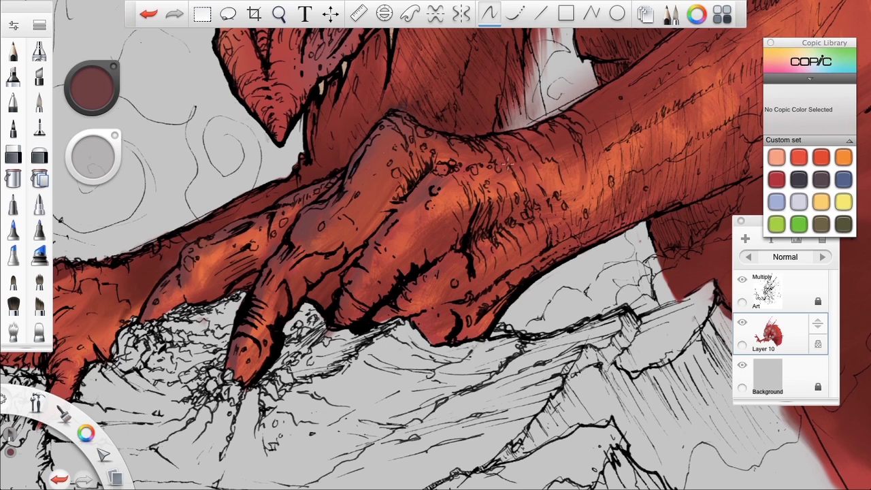
# Paint muted purple-red wrinkle shading on the front wrist with a resized fine brush and soften it with the blending brush
pyautogui.click(42, 102)
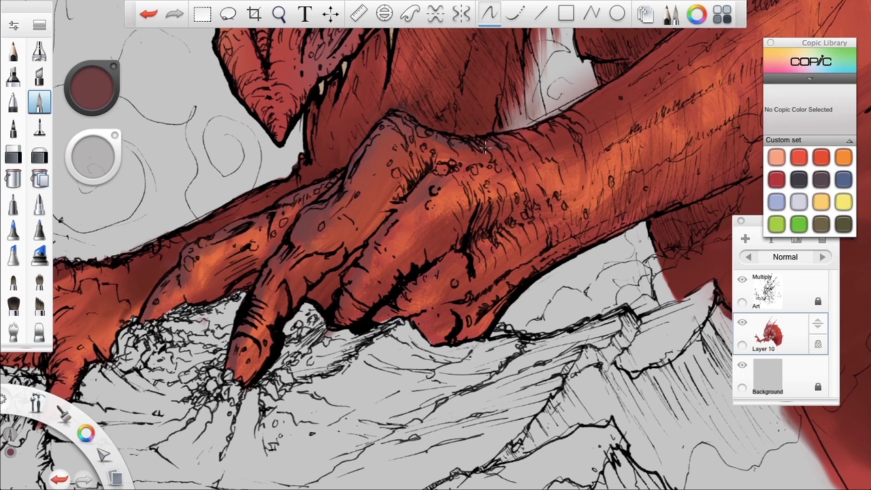
pyautogui.moveTo(94, 167); pyautogui.dragTo(93, 174)
pyautogui.moveTo(510, 168); pyautogui.dragTo(524, 191)
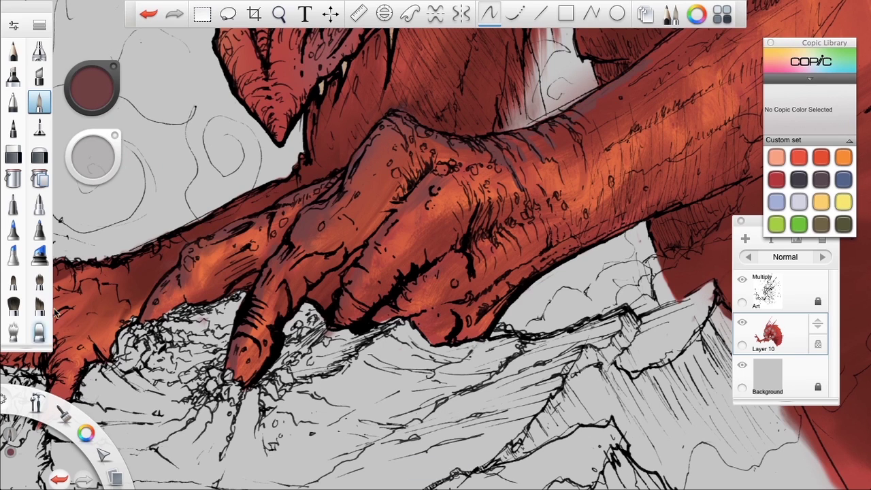
pyautogui.click(38, 331)
pyautogui.moveTo(538, 163); pyautogui.dragTo(506, 157)
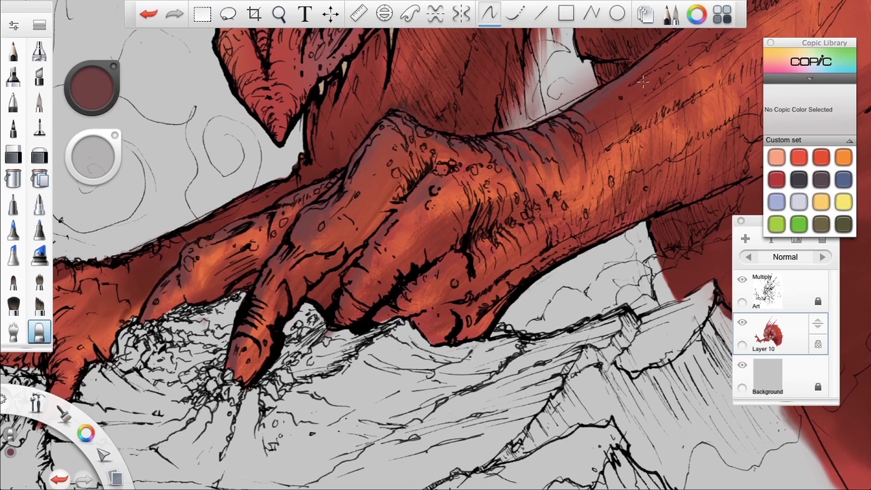
# Switch to the pencil, sample the knuckle's muted purple and add small shading marks to the front hand's knuckle and bumps
pyautogui.press('space')
pyautogui.moveTo(617, 172); pyautogui.dragTo(490, 311)
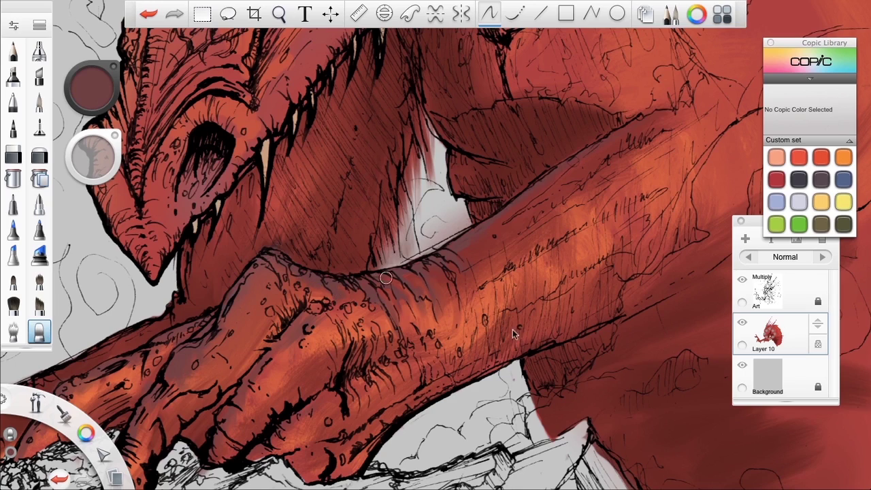
pyautogui.press('space')
pyautogui.moveTo(520, 360); pyautogui.dragTo(562, 236)
pyautogui.click(15, 53)
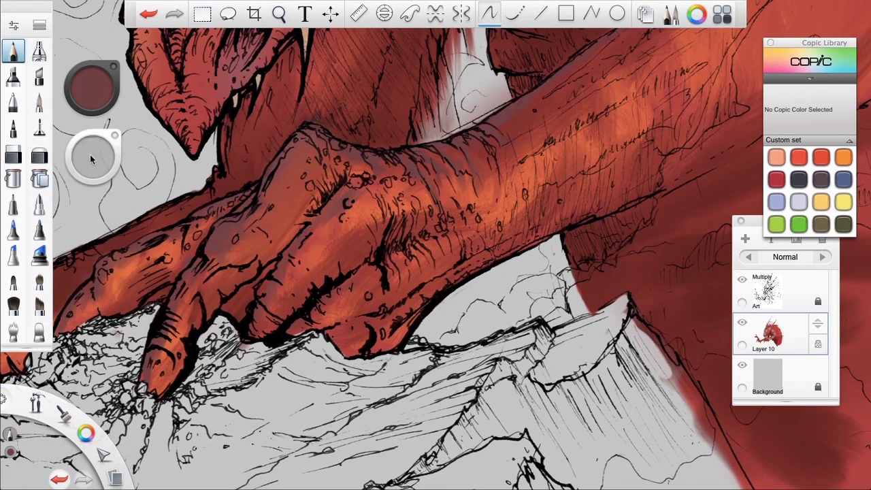
pyautogui.hotkey('ctrl', 'z')
pyautogui.click(91, 92)
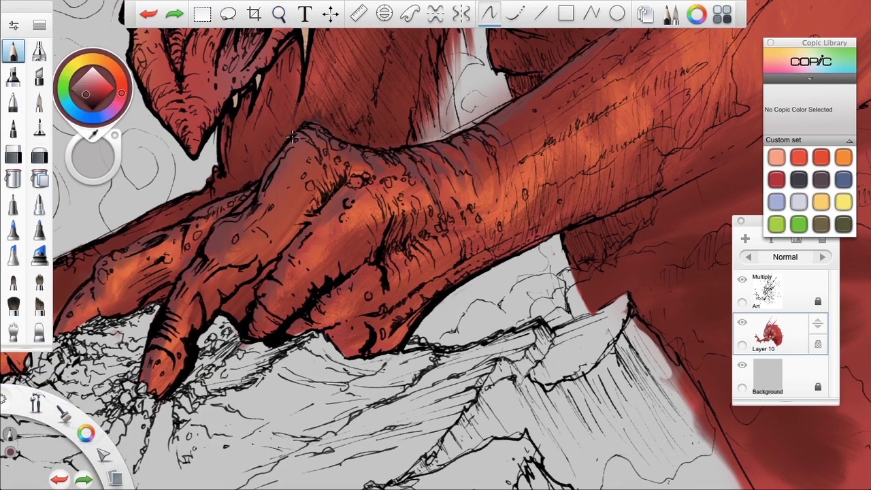
pyautogui.click(281, 160)
pyautogui.keyDown('alt'); pyautogui.click(296, 143); pyautogui.keyUp('alt')
pyautogui.moveTo(296, 143); pyautogui.dragTo(285, 159)
pyautogui.press('space')
pyautogui.moveTo(380, 287); pyautogui.dragTo(411, 275)
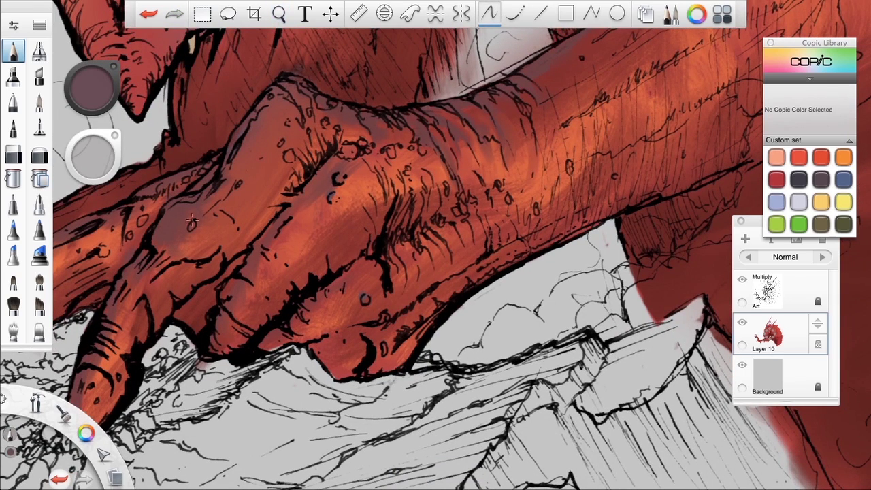
# Sample bright orange from the wrist and draw thin highlight strokes on the front hand's fingers and between the knuckles
pyautogui.keyDown('alt'); pyautogui.click(537, 213); pyautogui.keyUp('alt')
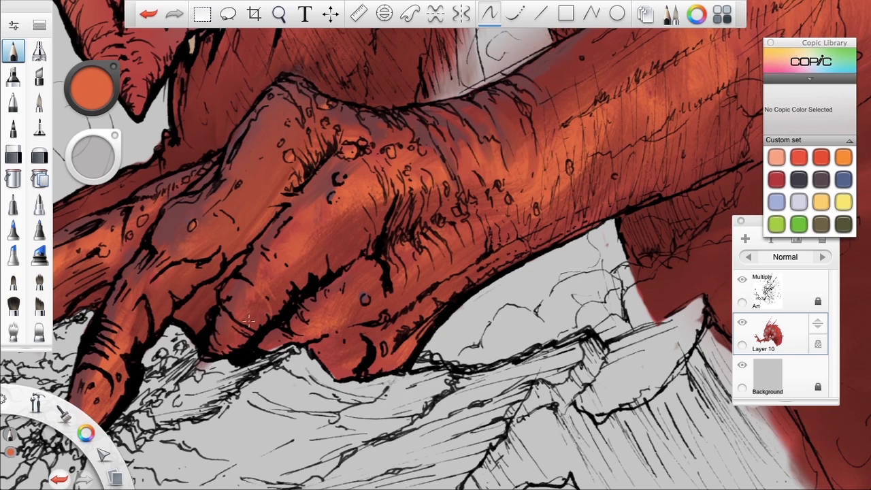
pyautogui.moveTo(314, 254); pyautogui.dragTo(349, 207)
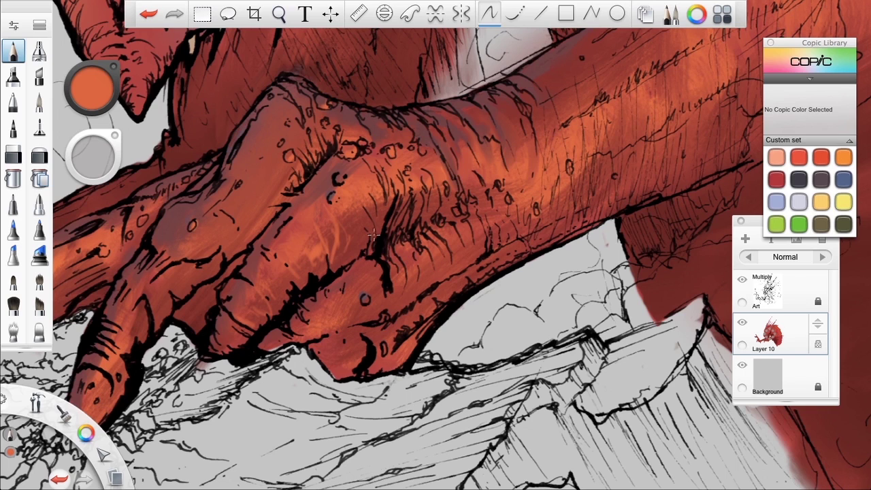
pyautogui.moveTo(367, 241); pyautogui.dragTo(380, 202)
pyautogui.moveTo(397, 217); pyautogui.dragTo(389, 193)
pyautogui.moveTo(388, 301); pyautogui.dragTo(403, 262)
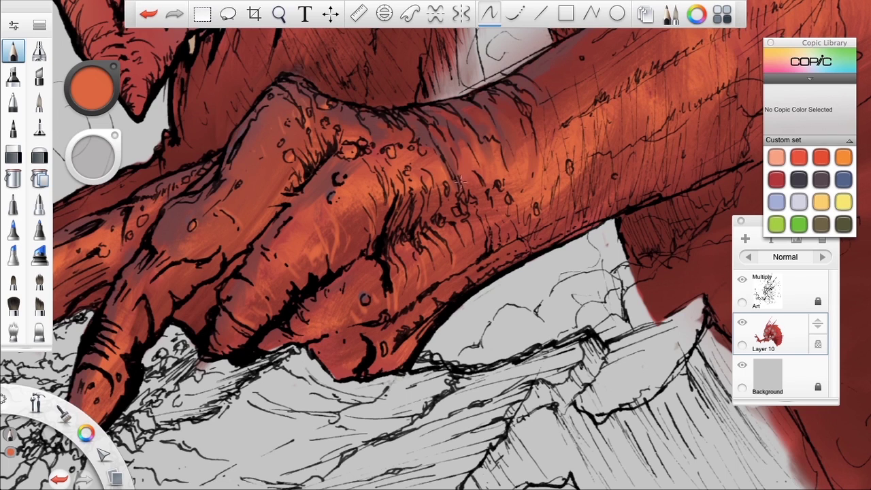
# Draw thin orange highlight strokes along the wrinkles of the front wrist and the start of the forearm
pyautogui.moveTo(434, 167); pyautogui.dragTo(454, 132)
pyautogui.moveTo(467, 147)
pyautogui.mouseDown()
pyautogui.moveTo(490, 119)
pyautogui.moveTo(546, 93)
pyautogui.mouseUp()
pyautogui.moveTo(532, 112); pyautogui.dragTo(556, 72)
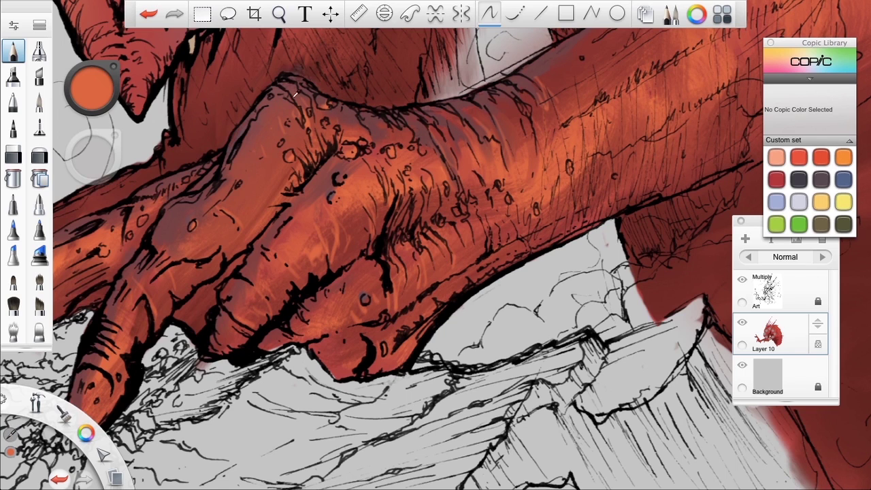
# Choose a dark maroon, shade the gap between the front hand's fingers with a Synthetic Paint brush and undo the last changes
pyautogui.click(92, 88)
pyautogui.click(20, 63)
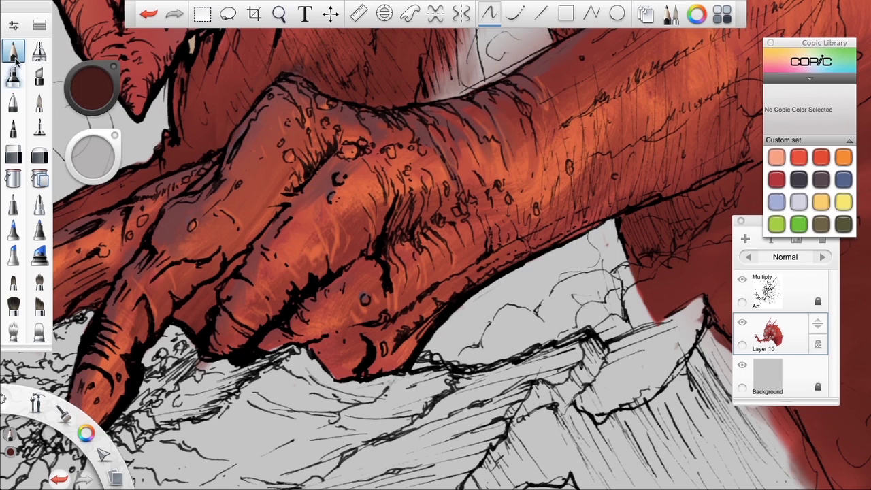
pyautogui.click(39, 229)
pyautogui.click(13, 280)
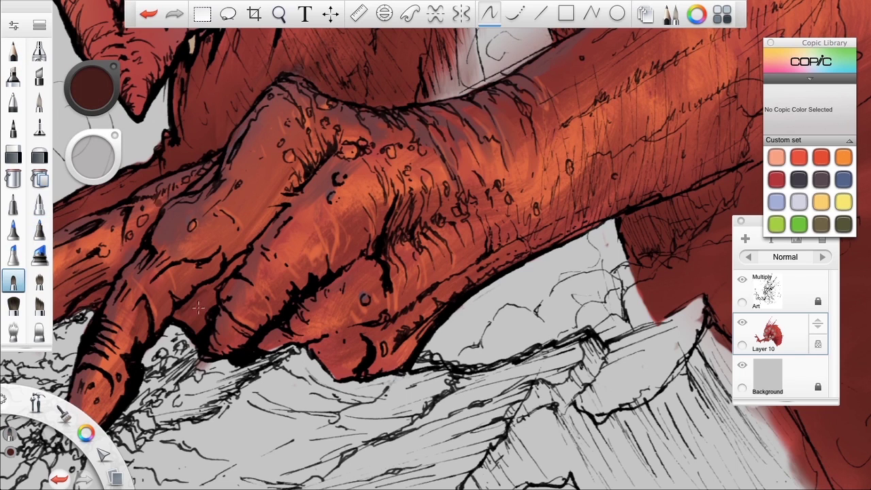
pyautogui.moveTo(203, 289)
pyautogui.mouseDown()
pyautogui.moveTo(210, 310)
pyautogui.moveTo(195, 327)
pyautogui.mouseUp()
pyautogui.keyDown('alt'); pyautogui.click(216, 291); pyautogui.keyUp('alt')
pyautogui.hotkey('ctrl', 'z')
pyautogui.hotkey('ctrl', 'z')
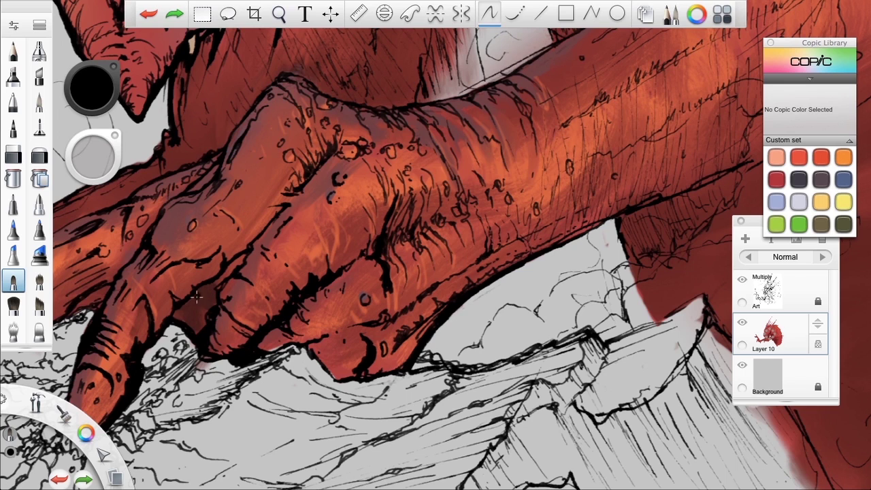
# Darken the color to a near-black brown and deepen the shadows between the front hand's fingers and beneath the far finger
pyautogui.click(92, 89)
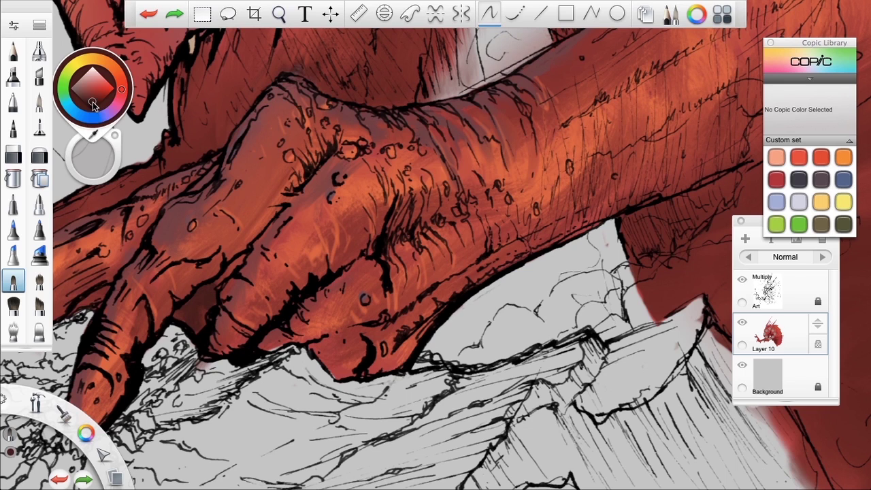
pyautogui.click(91, 108)
pyautogui.moveTo(210, 301)
pyautogui.mouseDown()
pyautogui.moveTo(192, 311)
pyautogui.moveTo(201, 324)
pyautogui.moveTo(196, 333)
pyautogui.mouseUp()
pyautogui.moveTo(198, 294)
pyautogui.mouseDown()
pyautogui.moveTo(249, 256)
pyautogui.moveTo(263, 233)
pyautogui.mouseUp()
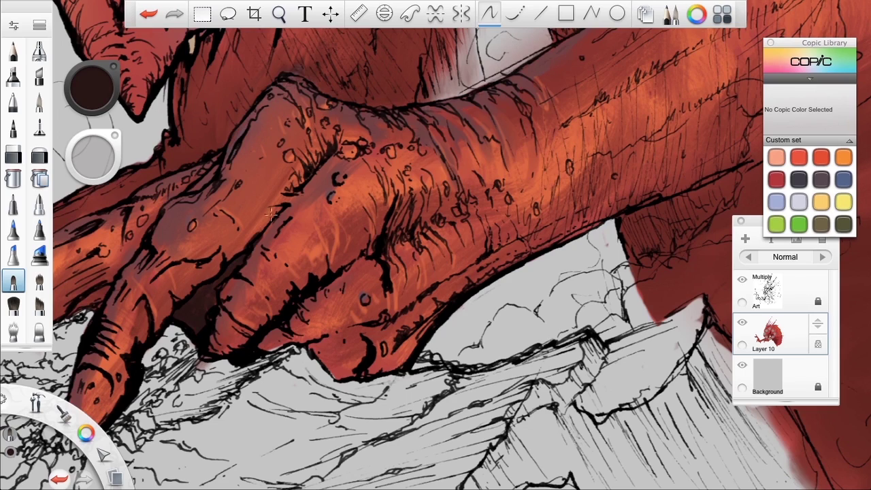
pyautogui.press('space')
pyautogui.moveTo(181, 332); pyautogui.dragTo(359, 308)
pyautogui.moveTo(291, 227); pyautogui.dragTo(281, 238)
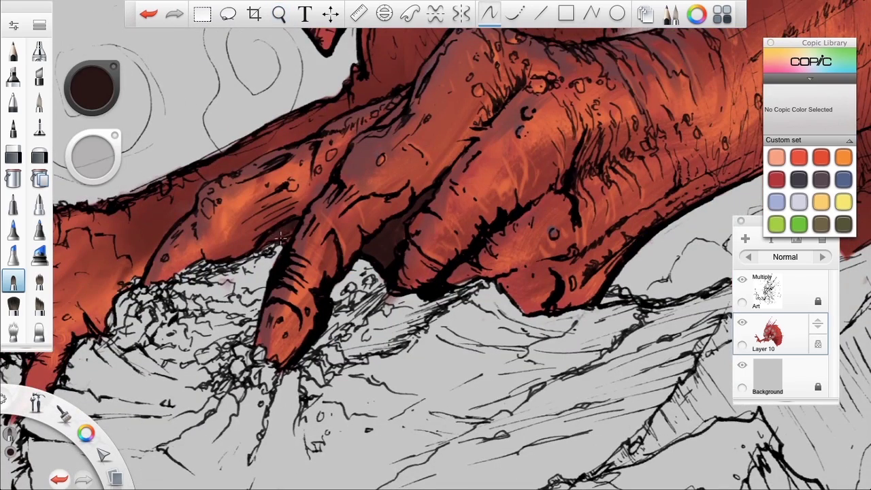
pyautogui.moveTo(388, 340); pyautogui.dragTo(585, 187)
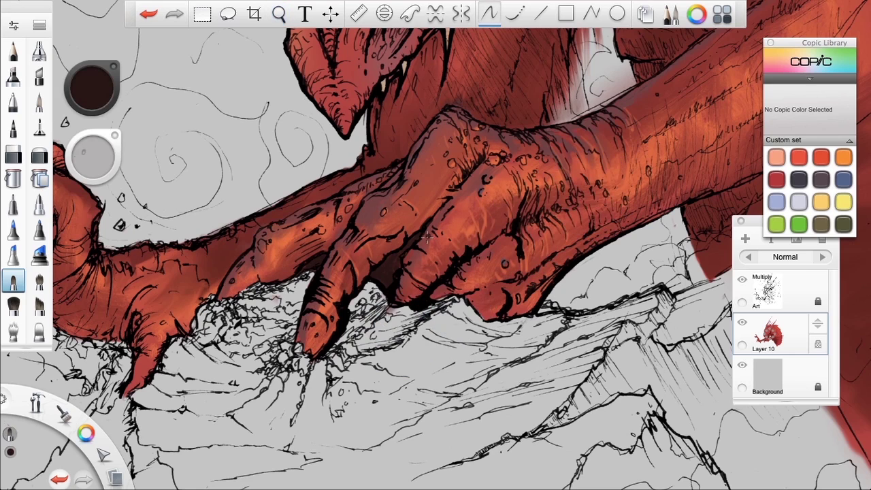
# Blend the new dark shadows between and along the front hand's fingers with the Smudge Web Brush
pyautogui.click(14, 332)
pyautogui.moveTo(410, 242)
pyautogui.mouseDown()
pyautogui.moveTo(464, 150)
pyautogui.moveTo(372, 261)
pyautogui.moveTo(410, 218)
pyautogui.mouseUp()
pyautogui.moveTo(365, 270); pyautogui.dragTo(357, 268)
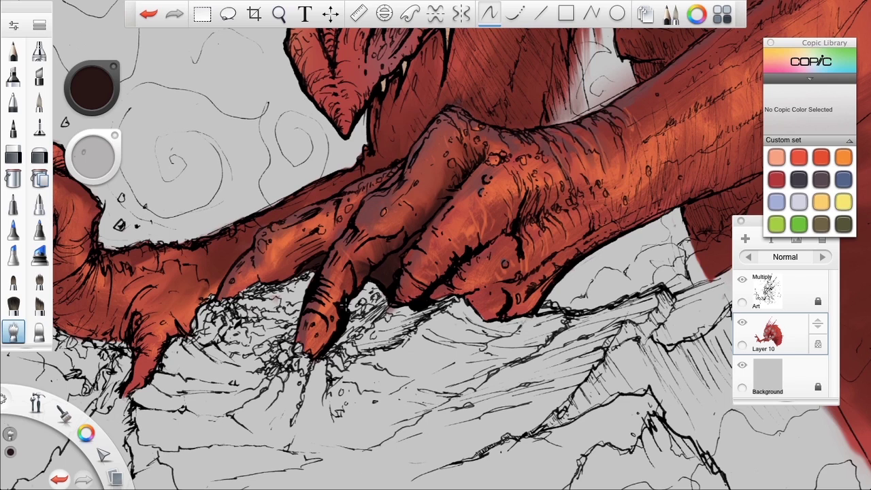
pyautogui.moveTo(301, 259); pyautogui.dragTo(327, 242)
pyautogui.moveTo(352, 218); pyautogui.dragTo(339, 222)
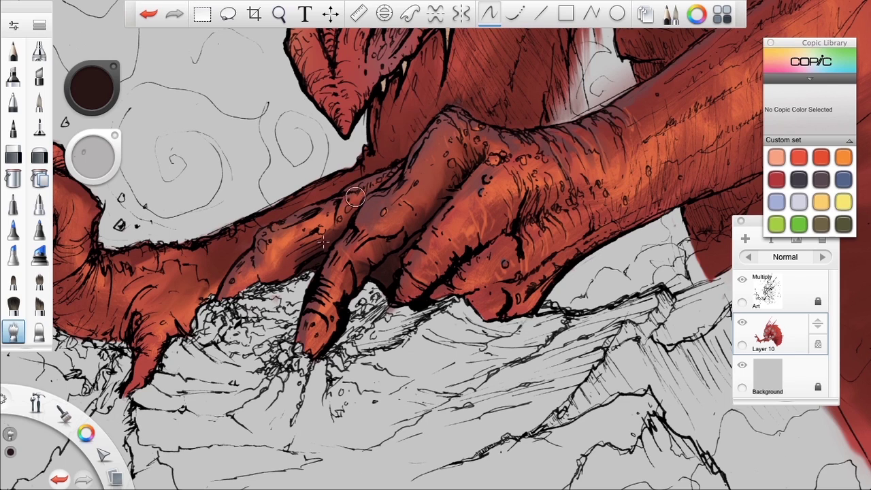
pyautogui.moveTo(294, 260)
pyautogui.mouseDown()
pyautogui.moveTo(280, 282)
pyautogui.moveTo(278, 261)
pyautogui.moveTo(266, 282)
pyautogui.moveTo(301, 233)
pyautogui.mouseUp()
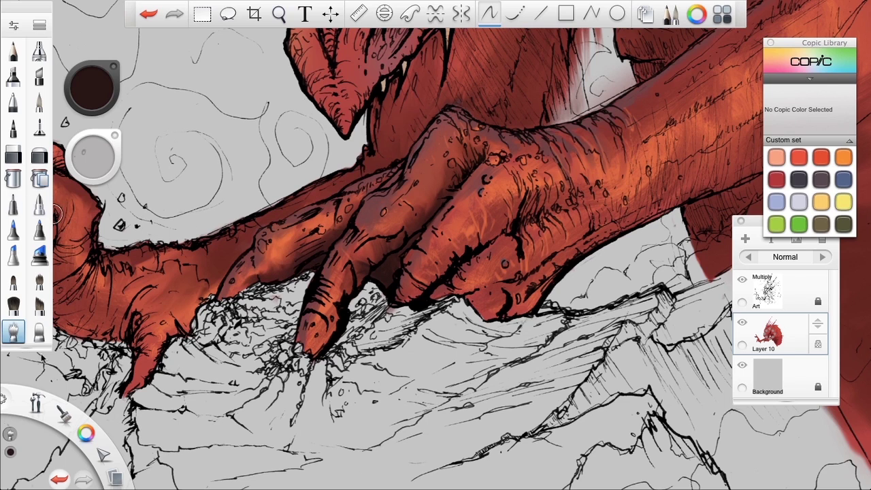
# Shade the back hand's claw and the front hand's fingers in dark brown with the Synthetic Flat Bristle Brush
pyautogui.click(39, 28)
pyautogui.click(383, 188)
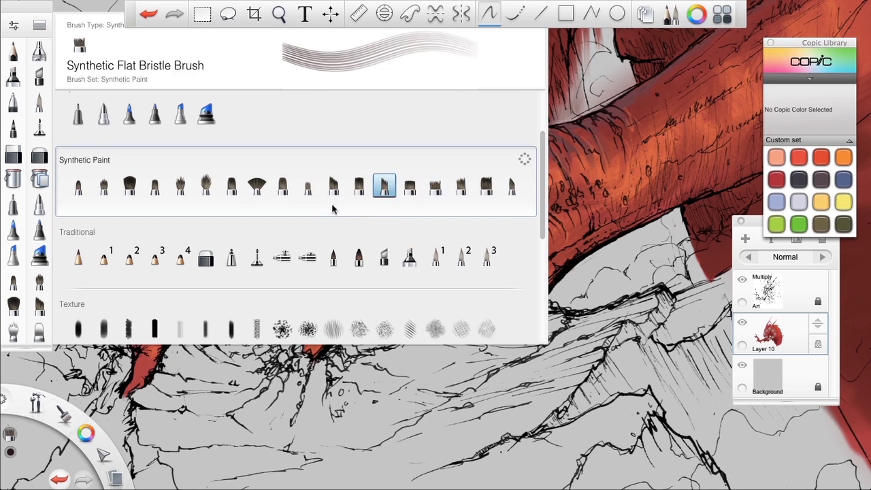
pyautogui.moveTo(130, 387)
pyautogui.mouseDown()
pyautogui.moveTo(158, 350)
pyautogui.moveTo(170, 316)
pyautogui.moveTo(182, 305)
pyautogui.moveTo(187, 329)
pyautogui.moveTo(186, 313)
pyautogui.moveTo(248, 246)
pyautogui.moveTo(189, 296)
pyautogui.moveTo(345, 255)
pyautogui.moveTo(393, 268)
pyautogui.moveTo(203, 293)
pyautogui.moveTo(232, 261)
pyautogui.mouseUp()
pyautogui.keyDown('alt'); pyautogui.click(378, 269); pyautogui.keyUp('alt')
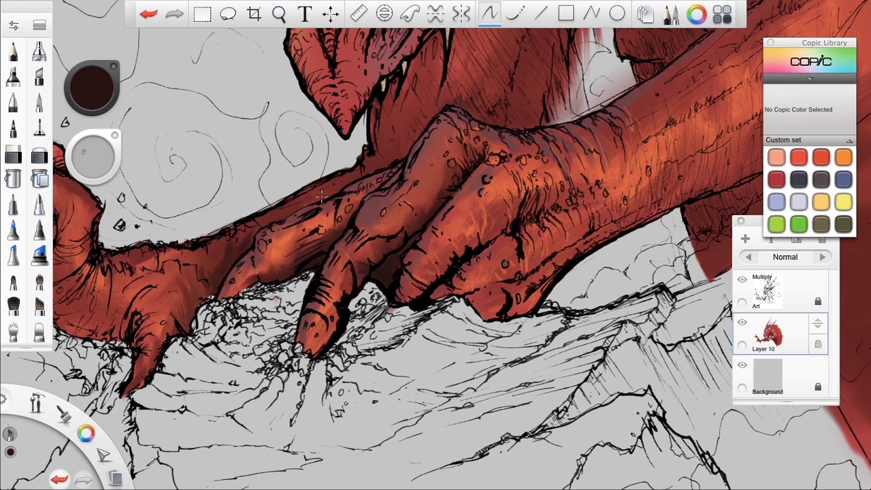
pyautogui.moveTo(322, 195); pyautogui.dragTo(357, 175)
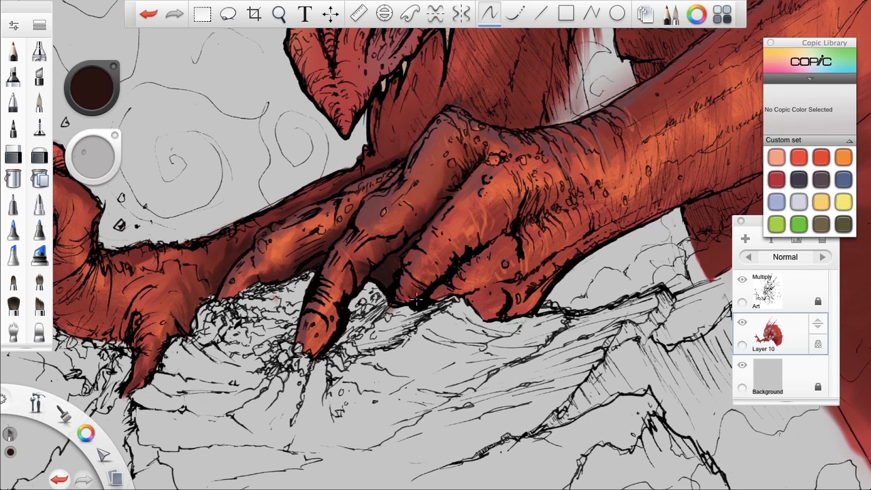
pyautogui.moveTo(416, 301); pyautogui.dragTo(437, 278)
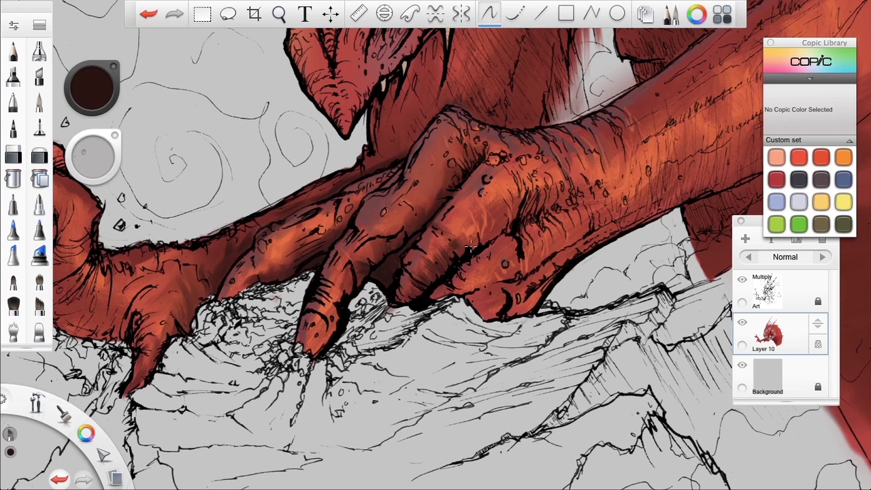
pyautogui.moveTo(518, 217); pyautogui.dragTo(541, 203)
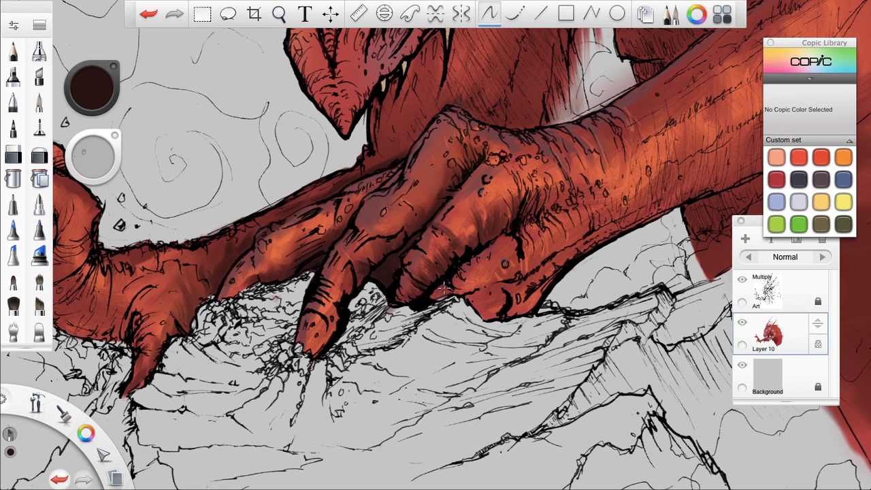
pyautogui.moveTo(467, 282)
pyautogui.mouseDown()
pyautogui.moveTo(507, 277)
pyautogui.moveTo(539, 252)
pyautogui.moveTo(615, 224)
pyautogui.mouseUp()
pyautogui.moveTo(489, 310)
pyautogui.mouseDown()
pyautogui.moveTo(472, 295)
pyautogui.moveTo(483, 290)
pyautogui.moveTo(518, 308)
pyautogui.moveTo(526, 296)
pyautogui.moveTo(521, 314)
pyautogui.moveTo(520, 306)
pyautogui.moveTo(475, 296)
pyautogui.moveTo(494, 303)
pyautogui.mouseUp()
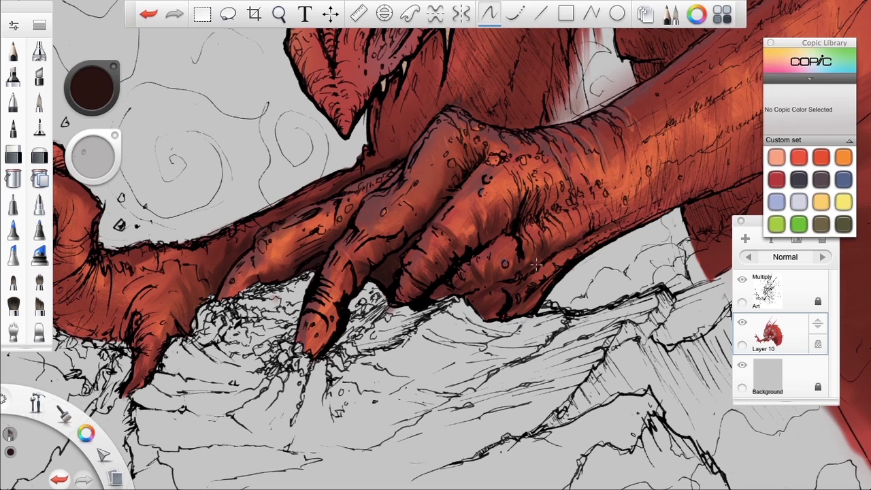
# Paint a dark brown shadow along the underside of the front forearm up to the elbow
pyautogui.moveTo(532, 281)
pyautogui.mouseDown()
pyautogui.moveTo(559, 265)
pyautogui.moveTo(634, 222)
pyautogui.moveTo(624, 210)
pyautogui.moveTo(683, 199)
pyautogui.moveTo(642, 203)
pyautogui.moveTo(697, 186)
pyautogui.moveTo(683, 207)
pyautogui.moveTo(740, 177)
pyautogui.mouseUp()
pyautogui.moveTo(550, 343)
pyautogui.mouseDown()
pyautogui.moveTo(346, 233)
pyautogui.moveTo(547, 263)
pyautogui.moveTo(396, 275)
pyautogui.moveTo(249, 258)
pyautogui.mouseUp()
pyautogui.moveTo(105, 156); pyautogui.dragTo(111, 157)
pyautogui.moveTo(424, 278)
pyautogui.mouseDown()
pyautogui.moveTo(462, 280)
pyautogui.moveTo(677, 212)
pyautogui.mouseUp()
pyautogui.moveTo(487, 271); pyautogui.dragTo(672, 204)
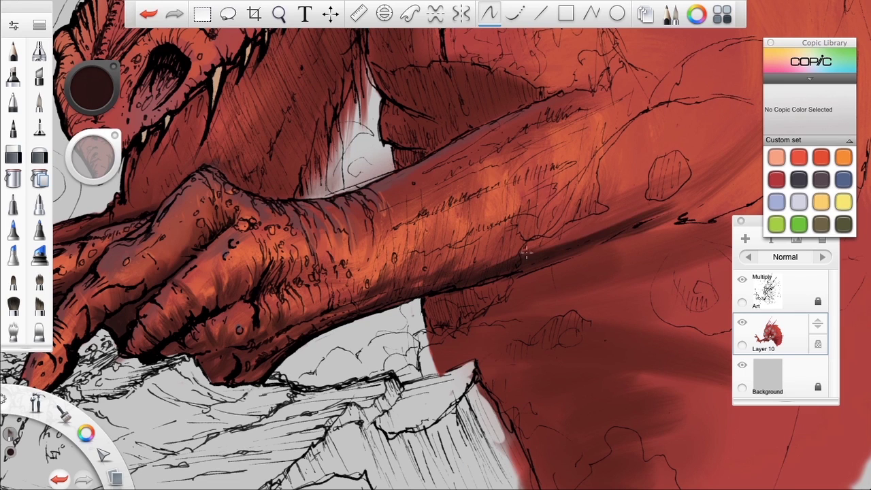
pyautogui.moveTo(507, 257); pyautogui.dragTo(610, 215)
# Add dark brown streaks along the front forearm's muscles and shade the area along its upper edge
pyautogui.moveTo(384, 271); pyautogui.dragTo(647, 167)
pyautogui.moveTo(405, 231)
pyautogui.mouseDown()
pyautogui.moveTo(530, 163)
pyautogui.moveTo(601, 144)
pyautogui.mouseUp()
pyautogui.moveTo(514, 116); pyautogui.dragTo(557, 99)
pyautogui.moveTo(425, 153); pyautogui.dragTo(529, 103)
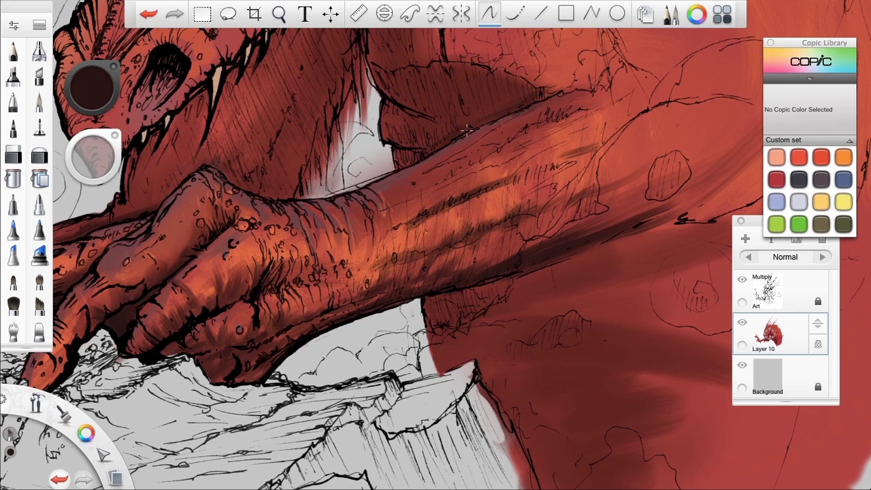
pyautogui.moveTo(398, 155); pyautogui.dragTo(430, 140)
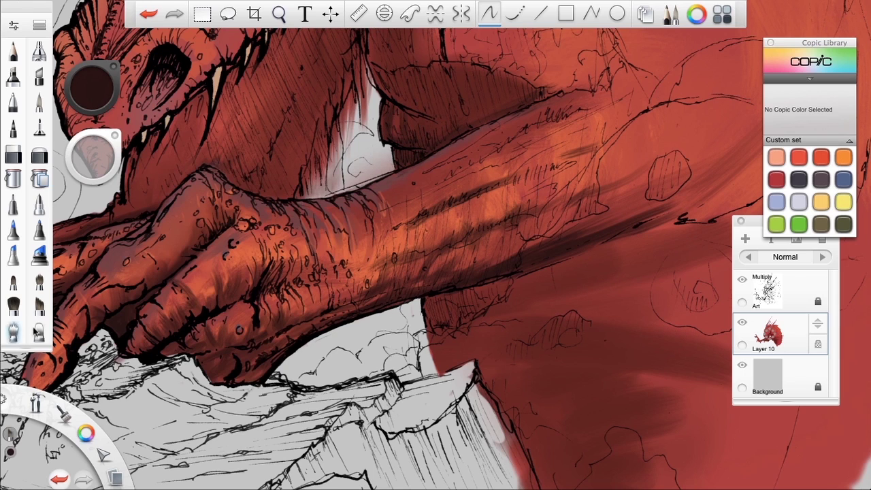
# Smudge the dark streaks on the front forearm and the shading on the hand's fingers with the Smudge Web Brush
pyautogui.click(13, 332)
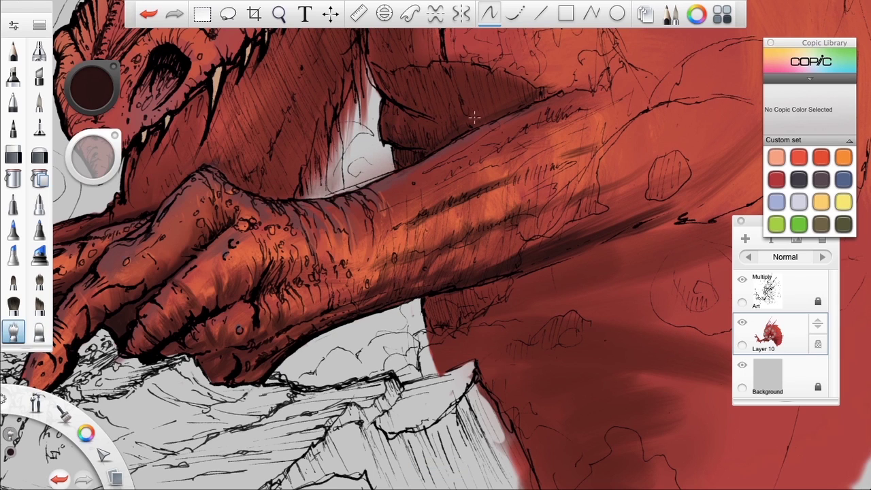
pyautogui.moveTo(414, 222)
pyautogui.mouseDown()
pyautogui.moveTo(436, 196)
pyautogui.moveTo(469, 187)
pyautogui.moveTo(438, 202)
pyautogui.mouseUp()
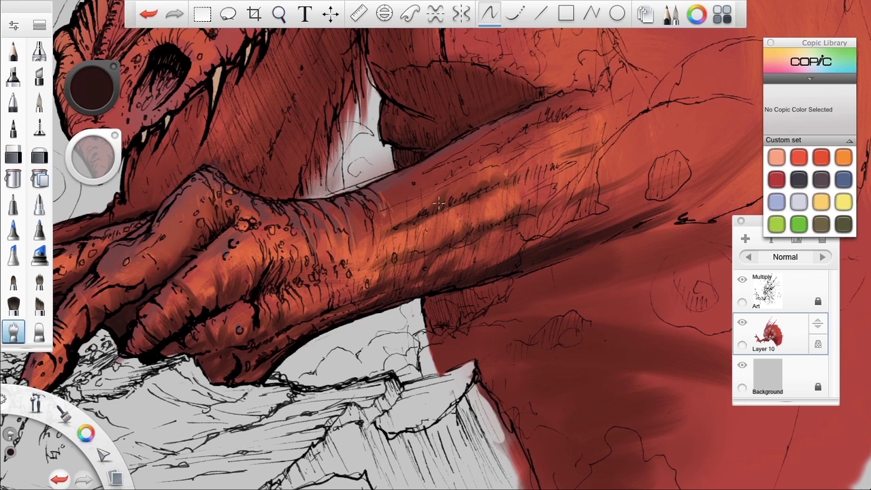
pyautogui.moveTo(411, 239)
pyautogui.mouseDown()
pyautogui.moveTo(430, 187)
pyautogui.moveTo(515, 192)
pyautogui.mouseUp()
pyautogui.moveTo(531, 138)
pyautogui.mouseDown()
pyautogui.moveTo(469, 179)
pyautogui.moveTo(558, 112)
pyautogui.moveTo(522, 192)
pyautogui.moveTo(425, 248)
pyautogui.moveTo(449, 272)
pyautogui.moveTo(612, 214)
pyautogui.moveTo(354, 232)
pyautogui.moveTo(313, 292)
pyautogui.mouseUp()
pyautogui.moveTo(237, 268)
pyautogui.mouseDown()
pyautogui.moveTo(213, 272)
pyautogui.moveTo(180, 304)
pyautogui.mouseUp()
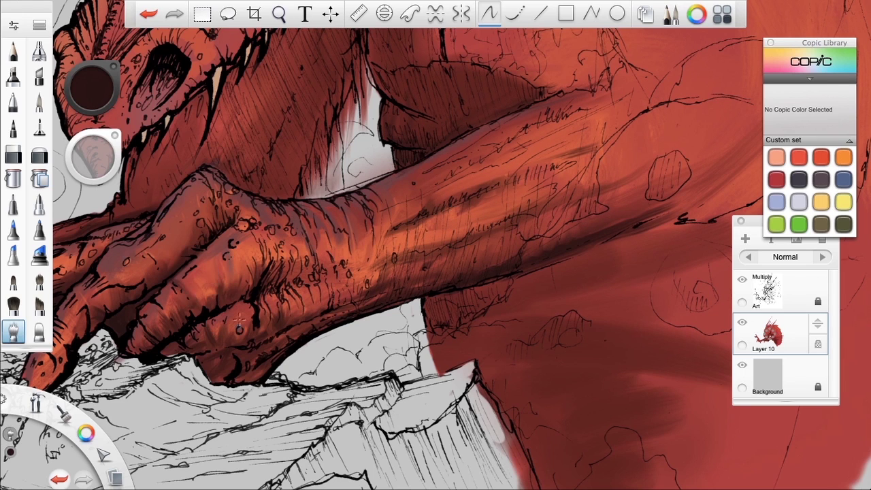
# Save the dragon painting
pyautogui.press('space')
pyautogui.moveTo(440, 296)
pyautogui.mouseDown()
pyautogui.moveTo(350, 331)
pyautogui.moveTo(661, 360)
pyautogui.moveTo(605, 373)
pyautogui.moveTo(706, 337)
pyautogui.mouseUp()
pyautogui.moveTo(606, 376)
pyautogui.mouseDown()
pyautogui.moveTo(632, 291)
pyautogui.moveTo(531, 338)
pyautogui.mouseUp()
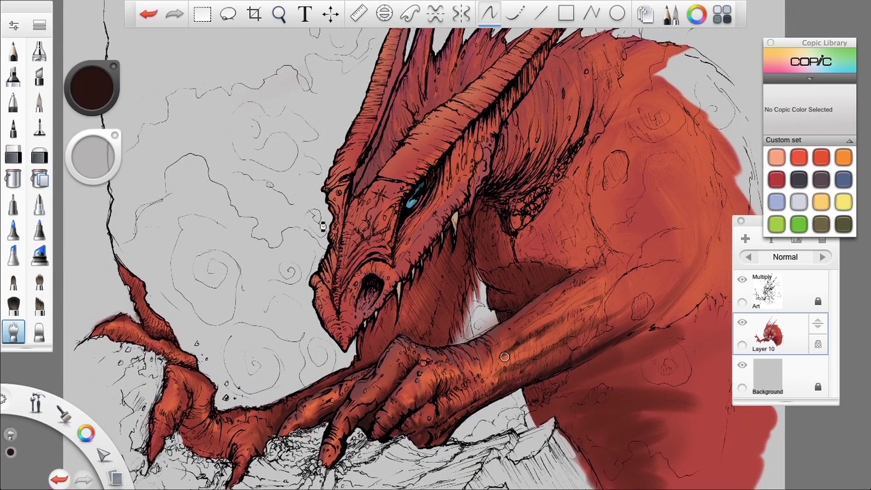
pyautogui.press('super+s')
# Sample a muted purple-red from the front hand and tint the back hand's upper edges with a Synthetic Paint brush
pyautogui.click(40, 26)
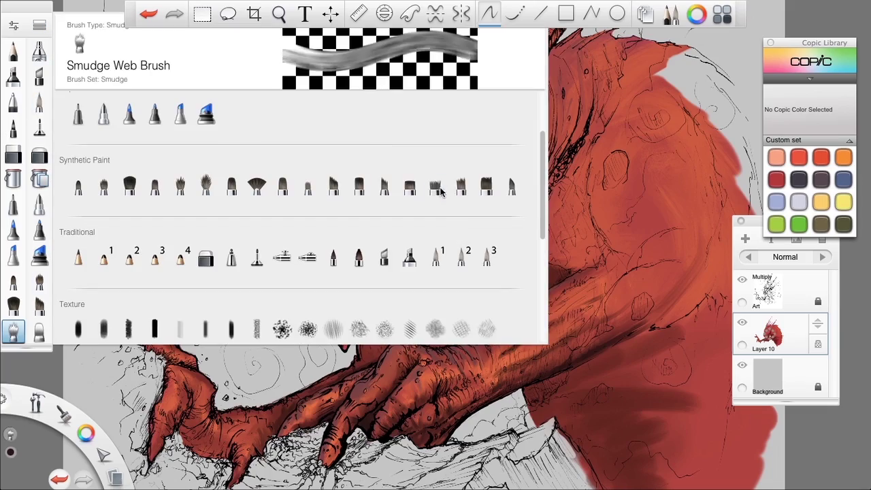
pyautogui.click(461, 185)
pyautogui.click(512, 186)
pyautogui.click(206, 186)
pyautogui.click(42, 26)
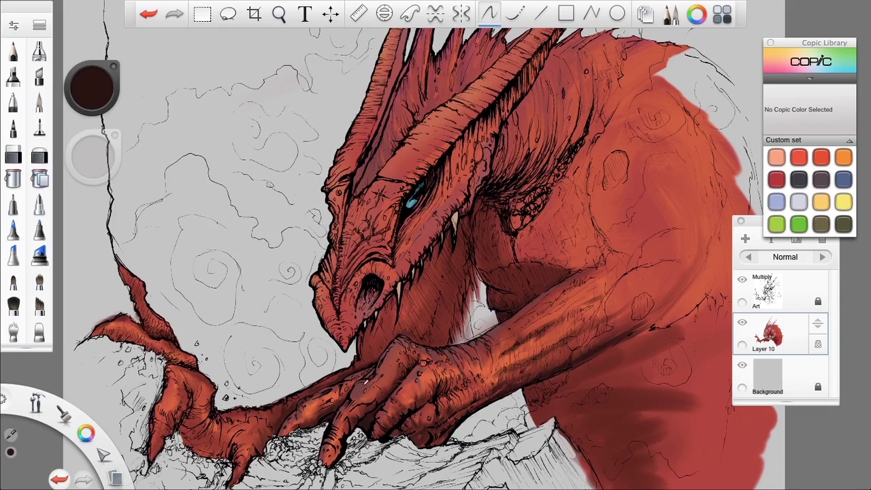
pyautogui.keyDown('alt'); pyautogui.click(365, 382); pyautogui.keyUp('alt')
pyautogui.press('space')
pyautogui.moveTo(249, 306)
pyautogui.mouseDown()
pyautogui.moveTo(314, 373)
pyautogui.moveTo(537, 112)
pyautogui.mouseUp()
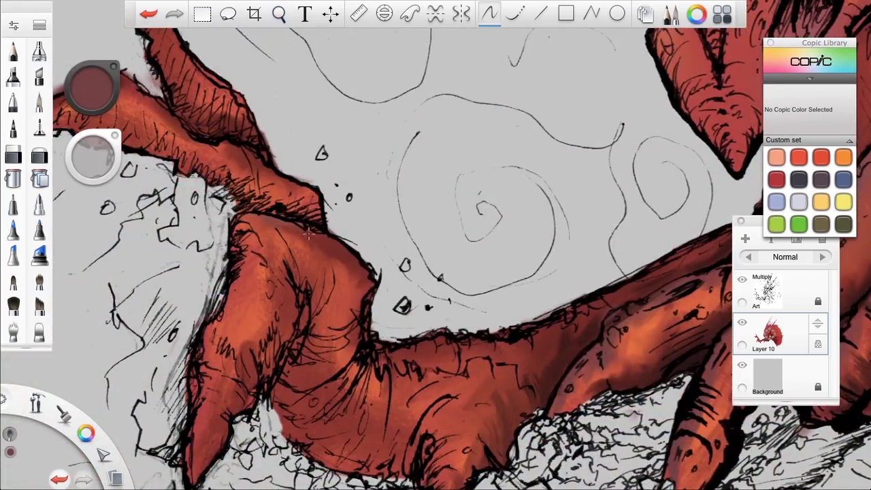
pyautogui.moveTo(244, 230); pyautogui.dragTo(283, 227)
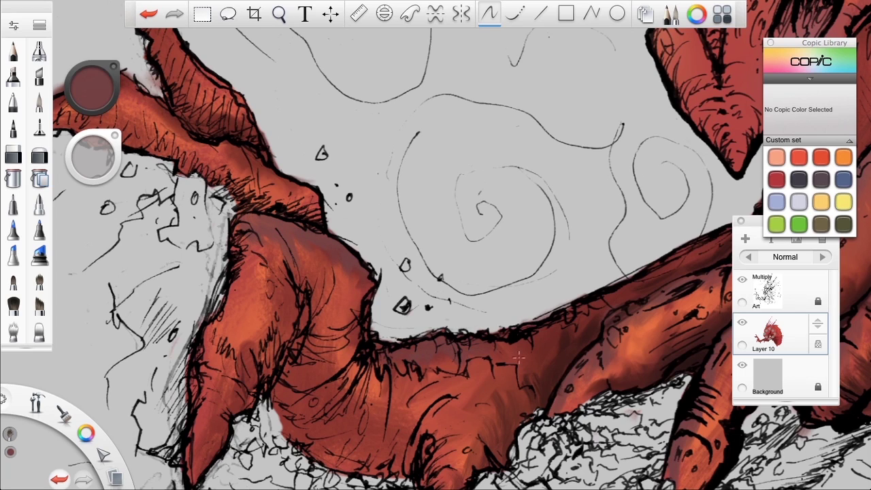
# Paint muted purple-red shading along the upper edge of the back hand's outstretched finger
pyautogui.press('space')
pyautogui.moveTo(440, 249); pyautogui.dragTo(589, 318)
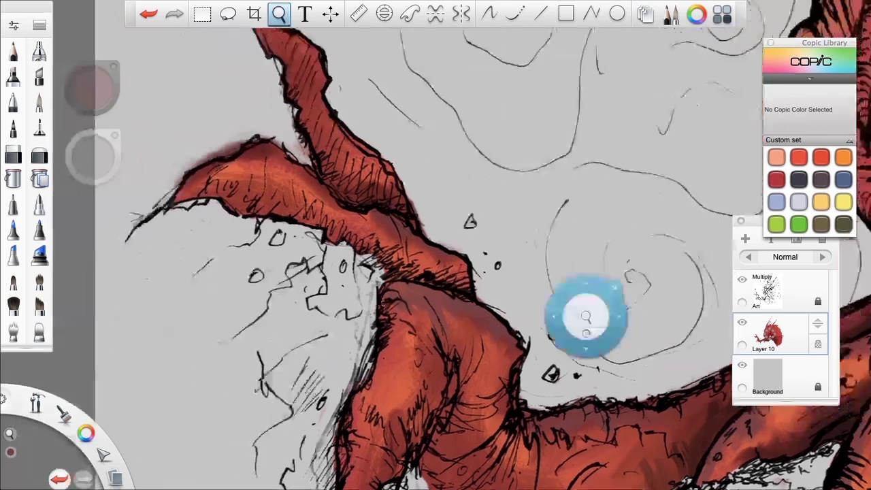
pyautogui.moveTo(260, 152); pyautogui.dragTo(239, 167)
# Darken the muted purple-red and shade the back hand's upright pointed finger with it
pyautogui.press('space')
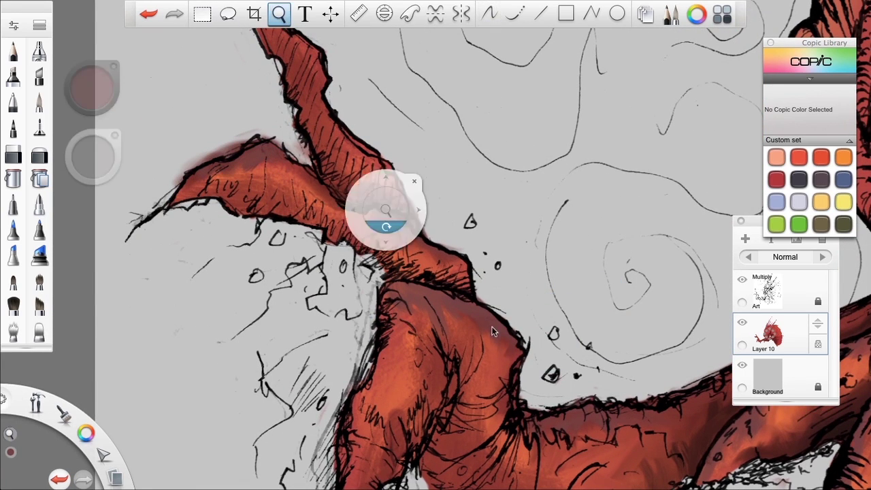
pyautogui.moveTo(401, 220); pyautogui.dragTo(420, 296)
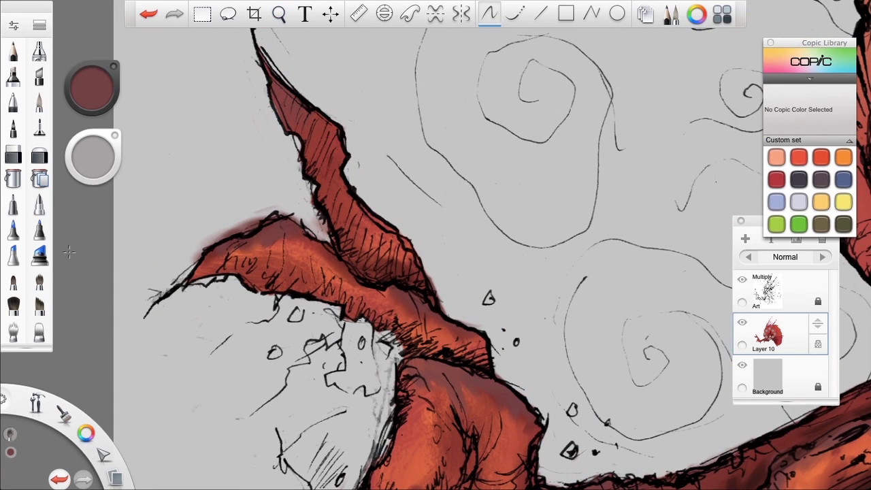
pyautogui.moveTo(97, 156); pyautogui.dragTo(92, 147)
pyautogui.moveTo(96, 113)
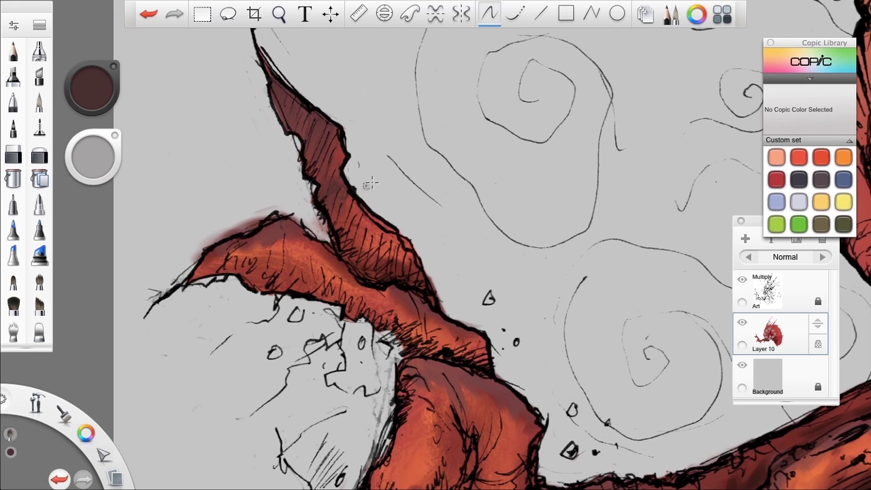
# Blend the shading on the back hand's upright and outstretched fingers with a smudge brush
pyautogui.click(13, 332)
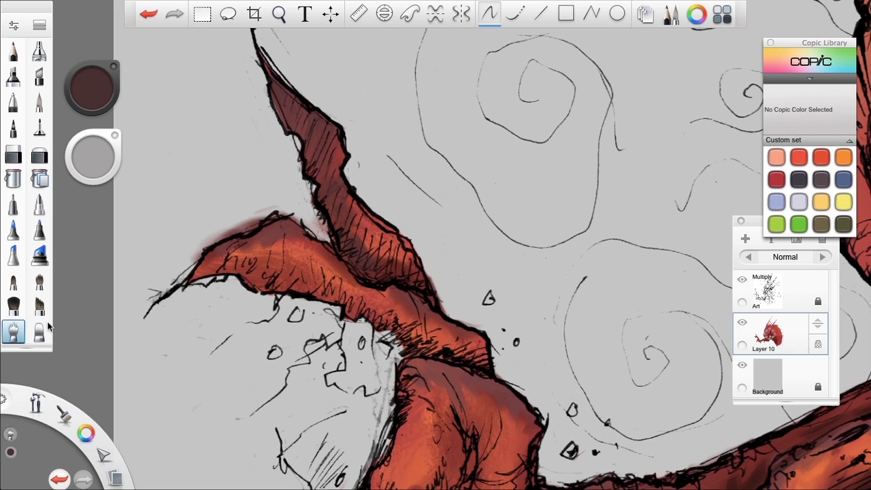
pyautogui.click(39, 332)
pyautogui.moveTo(389, 240); pyautogui.dragTo(339, 192)
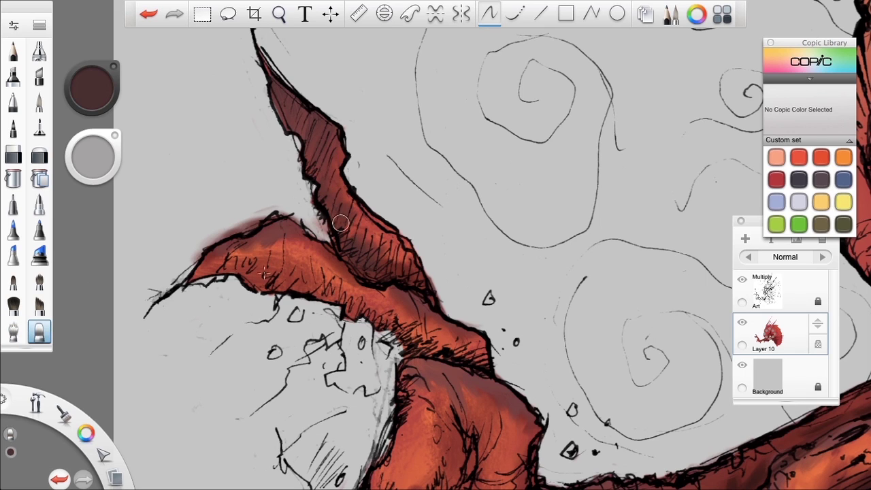
pyautogui.moveTo(268, 245)
pyautogui.mouseDown()
pyautogui.moveTo(243, 257)
pyautogui.moveTo(310, 251)
pyautogui.mouseUp()
# Save the artwork with the shaded hands
pyautogui.press('space')
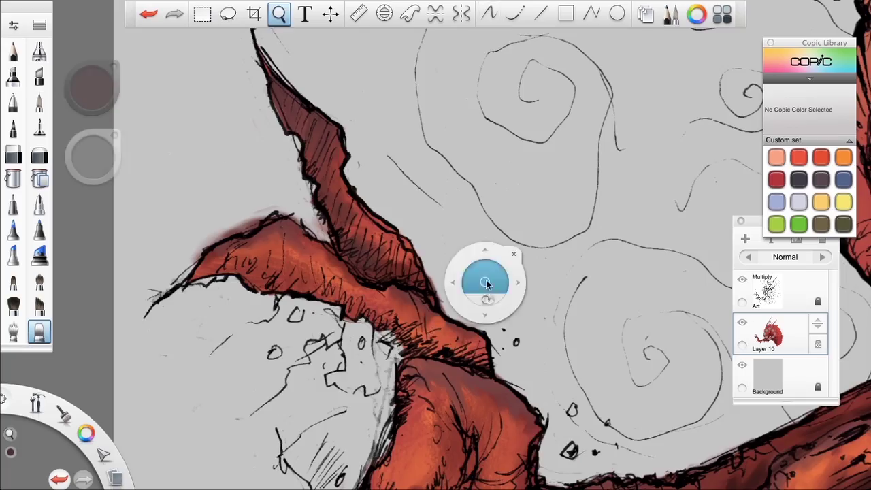
pyautogui.moveTo(487, 284)
pyautogui.mouseDown()
pyautogui.moveTo(466, 293)
pyautogui.moveTo(328, 273)
pyautogui.moveTo(307, 291)
pyautogui.moveTo(316, 374)
pyautogui.moveTo(310, 353)
pyautogui.mouseUp()
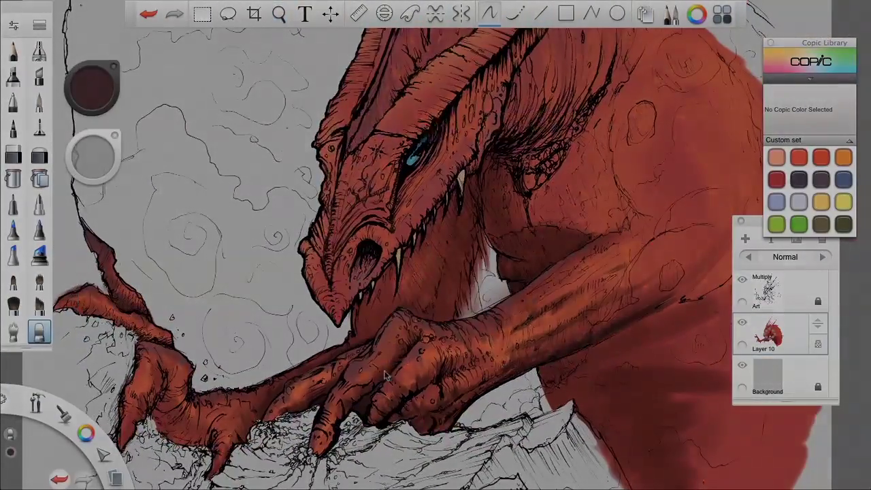
pyautogui.press('super+s')
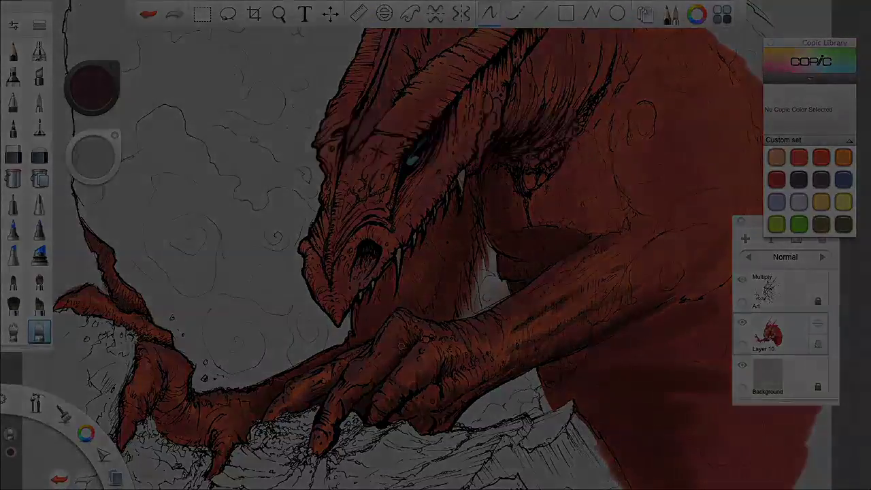